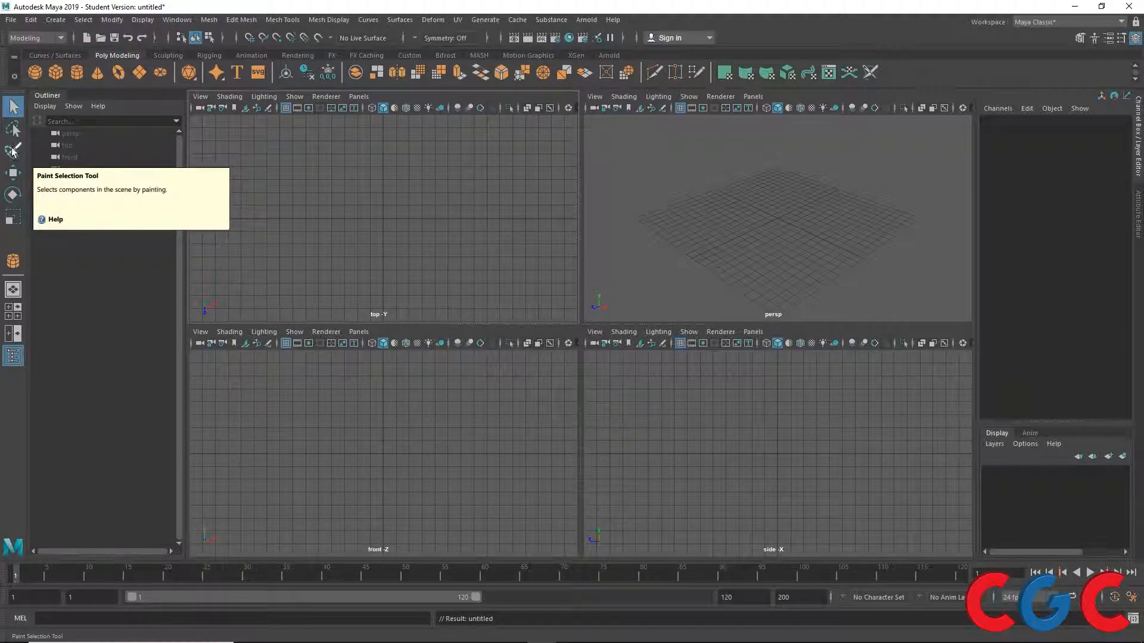
Draw a polygon sphere toward the back of the perspective grid and a cube about 6.2 wide, 5.6 high and 6.6 deep in front.
alt+drag(735, 257, 745, 236)
click(35, 72)
drag(766, 181, 790, 194)
click(56, 72)
drag(709, 212, 714, 179)
Draw a tall polygon cylinder on the grid beside the sphere and cube, and clear the selection.
click(77, 72)
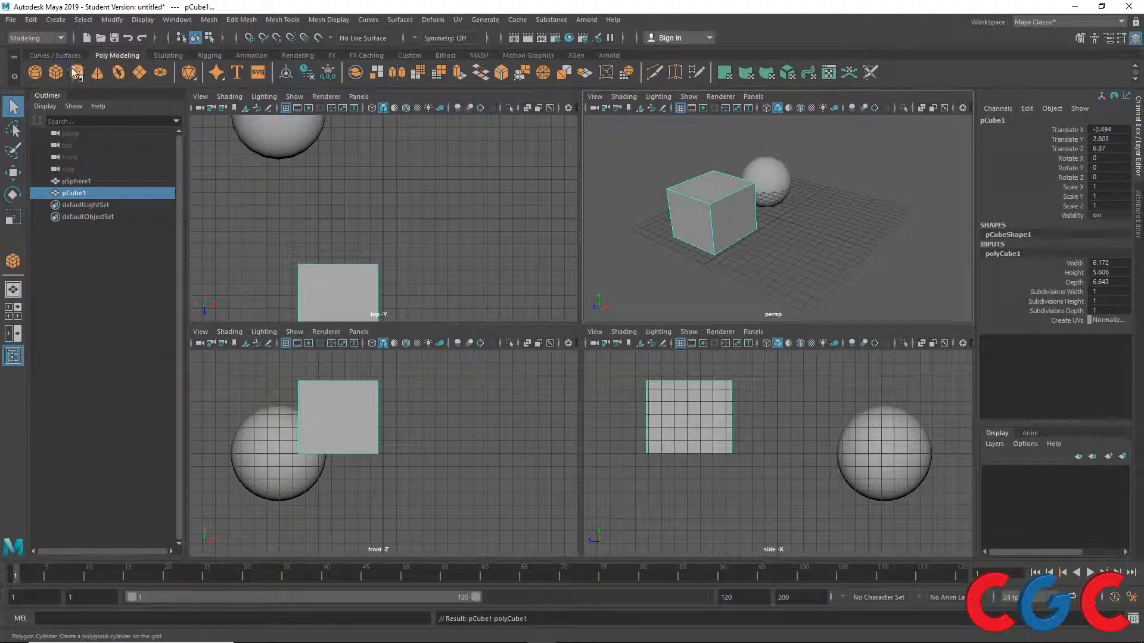
drag(850, 225, 872, 179)
mouse_move(838, 257)
alt+mouse_down()
mouse_move(819, 247)
mouse_move(820, 275)
mouse_move(841, 237)
alt+mouse_up()
click(843, 239)
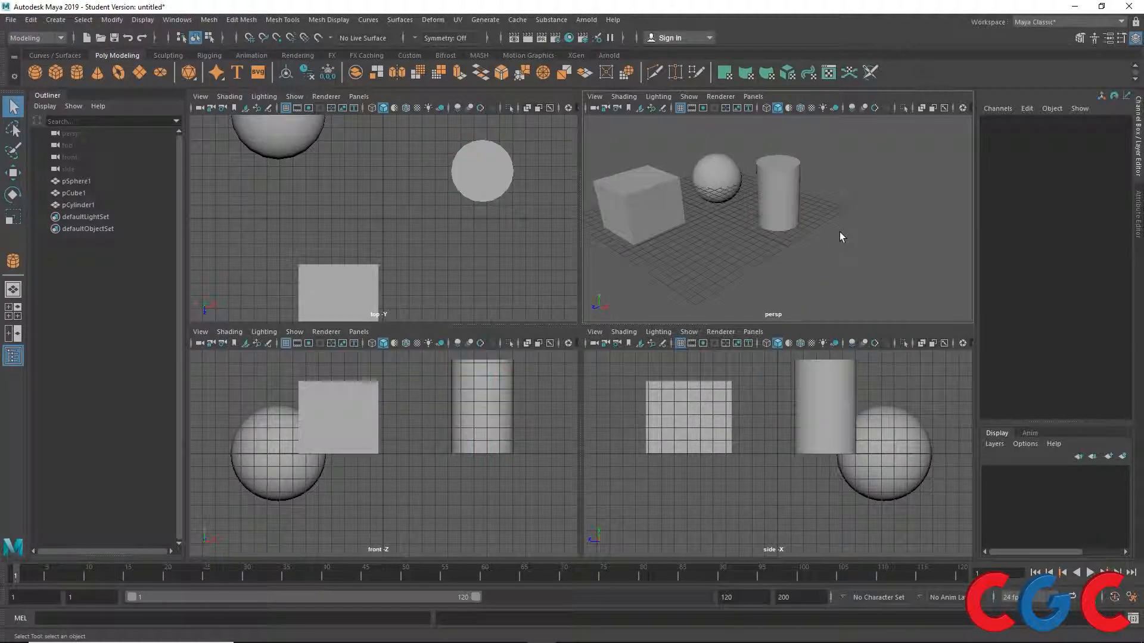
Select the cylinder, the sphere and the cube one at a time in the perspective view.
click(781, 202)
click(716, 171)
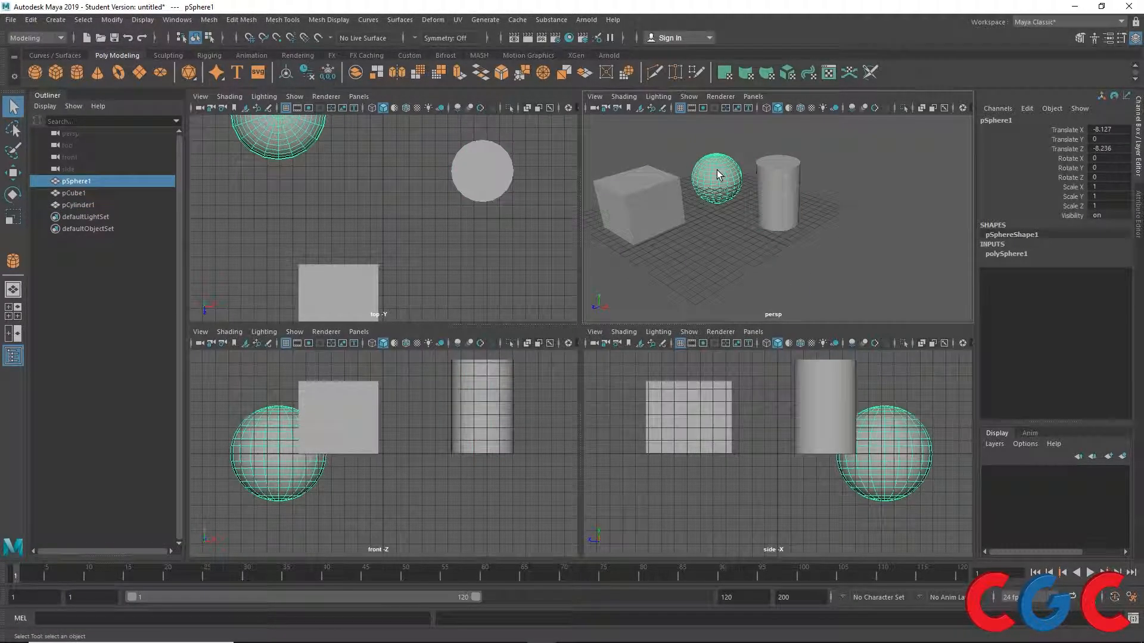
click(627, 202)
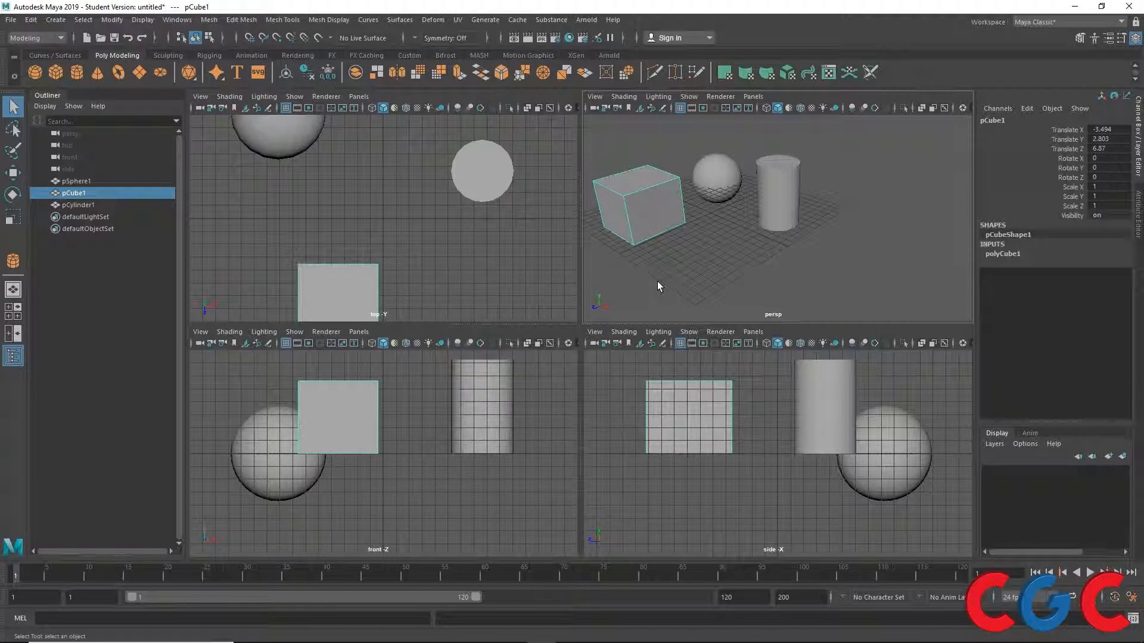
Add the sphere and cylinder to the cube's selection, and remove only the cylinder from it again.
shift+click(719, 174)
shift+click(792, 191)
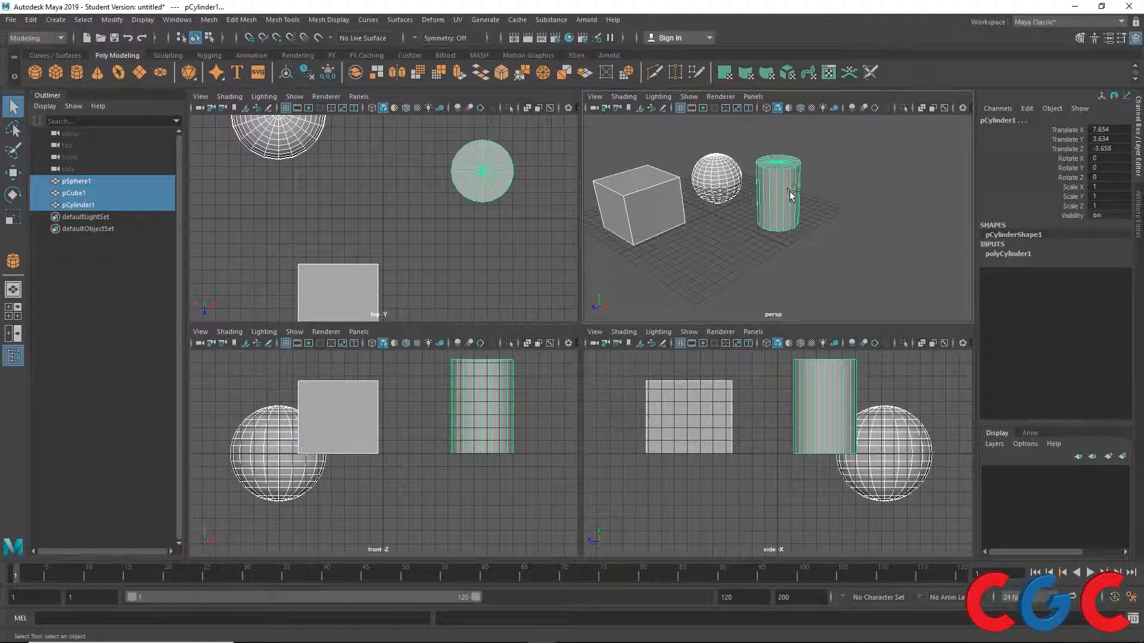
ctrl+click(784, 198)
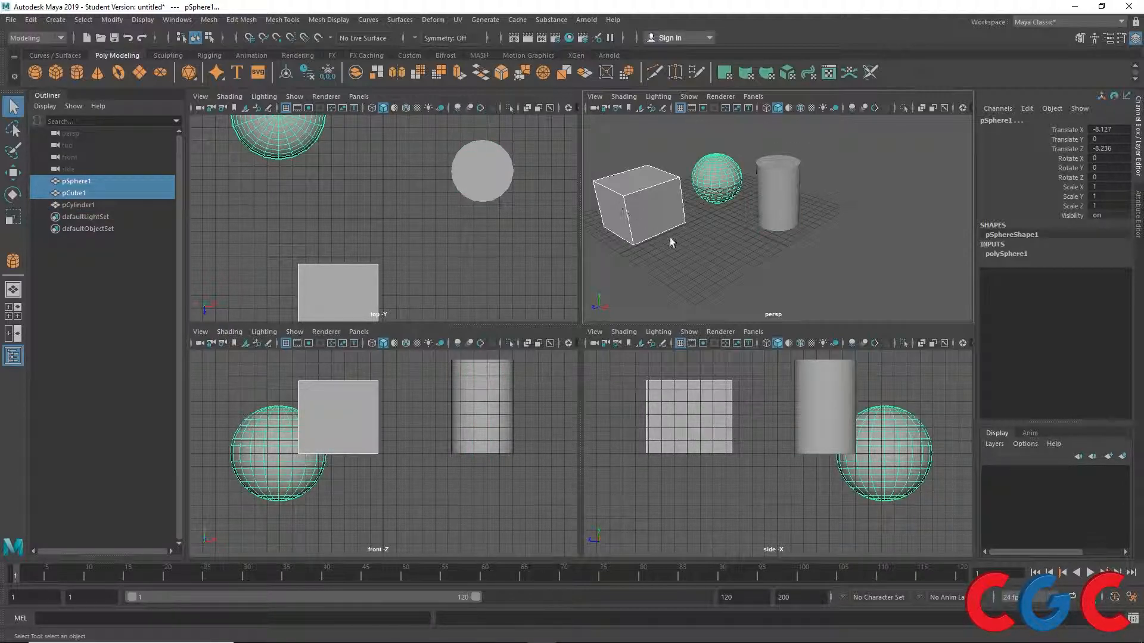
Marquee-select different groups of objects in the perspective view, finishing with only the sphere and cylinder selected.
alt+drag(681, 277, 705, 249)
drag(780, 124, 608, 266)
drag(866, 137, 610, 283)
drag(635, 145, 707, 251)
drag(735, 134, 895, 272)
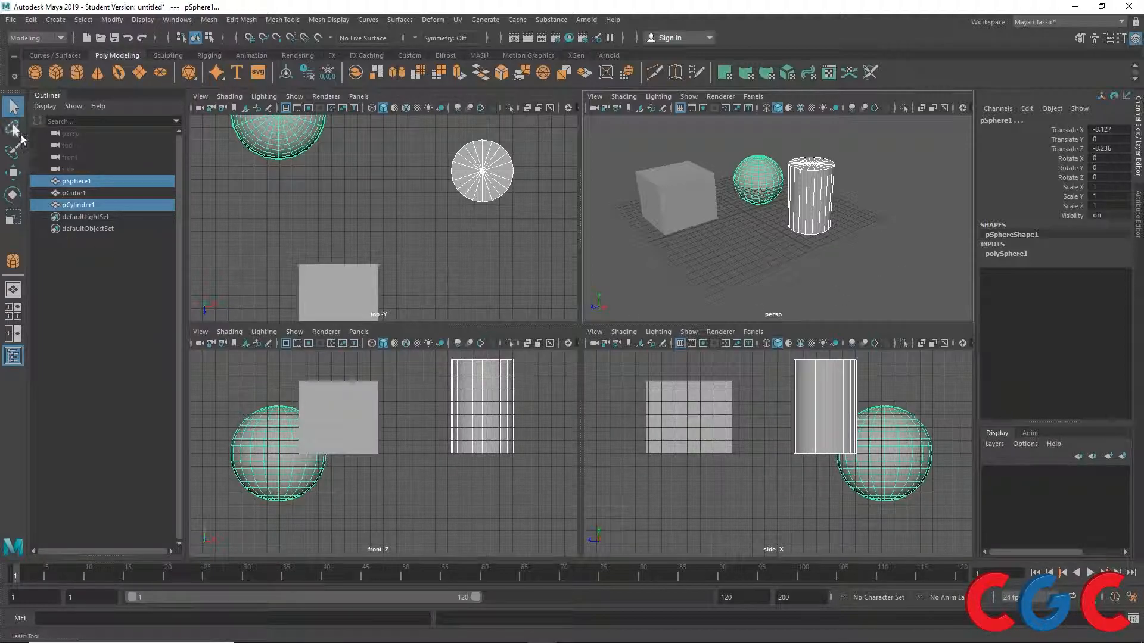
Clear the selection and select only the cube with the Lasso Tool, viewed from above.
click(734, 252)
alt+drag(735, 252, 753, 226)
click(12, 129)
mouse_move(695, 147)
mouse_down()
mouse_move(792, 173)
mouse_move(755, 280)
mouse_move(674, 149)
mouse_up()
mouse_move(752, 156)
mouse_down()
mouse_move(736, 280)
mouse_move(743, 174)
mouse_up()
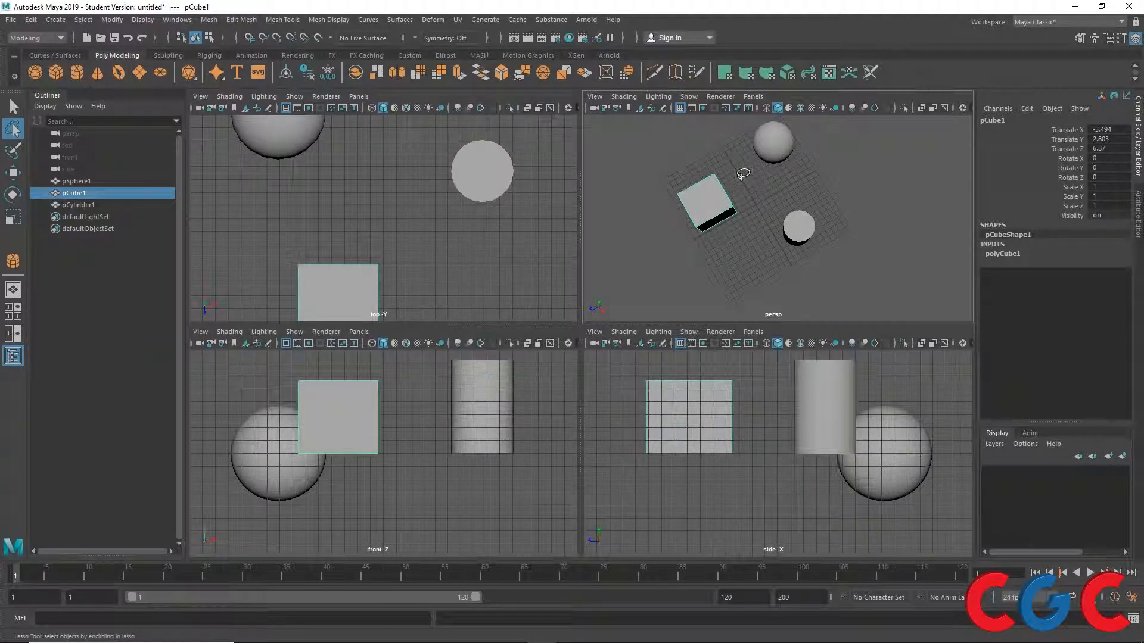
Review the tool settings of the Lasso Tool and of the Select Tool without changing them.
double_click(13, 129)
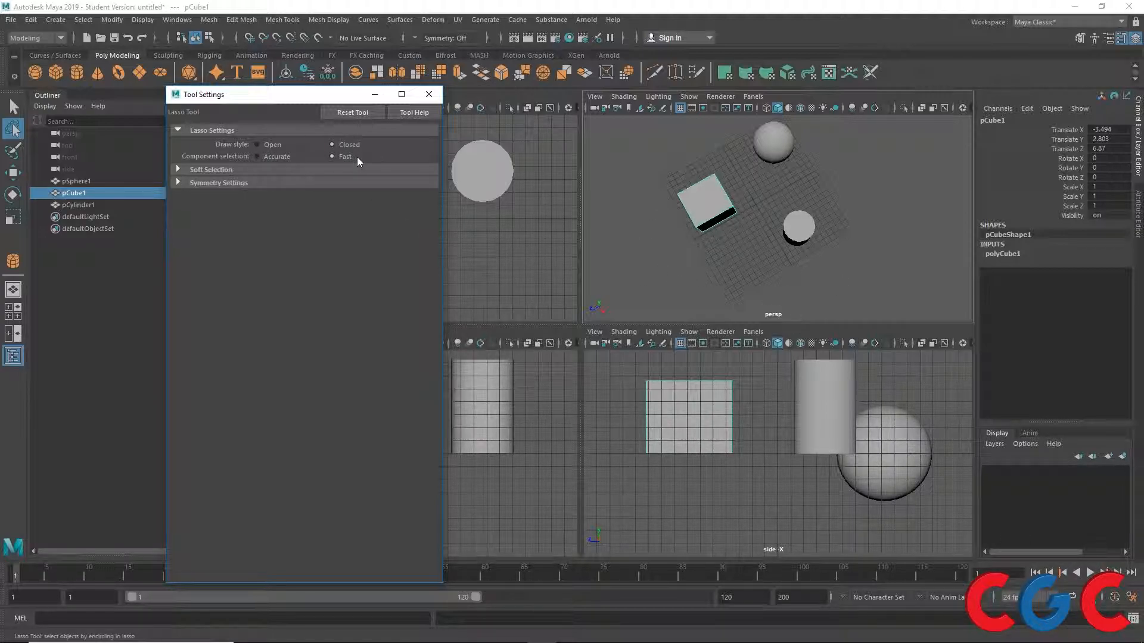
click(429, 94)
double_click(14, 106)
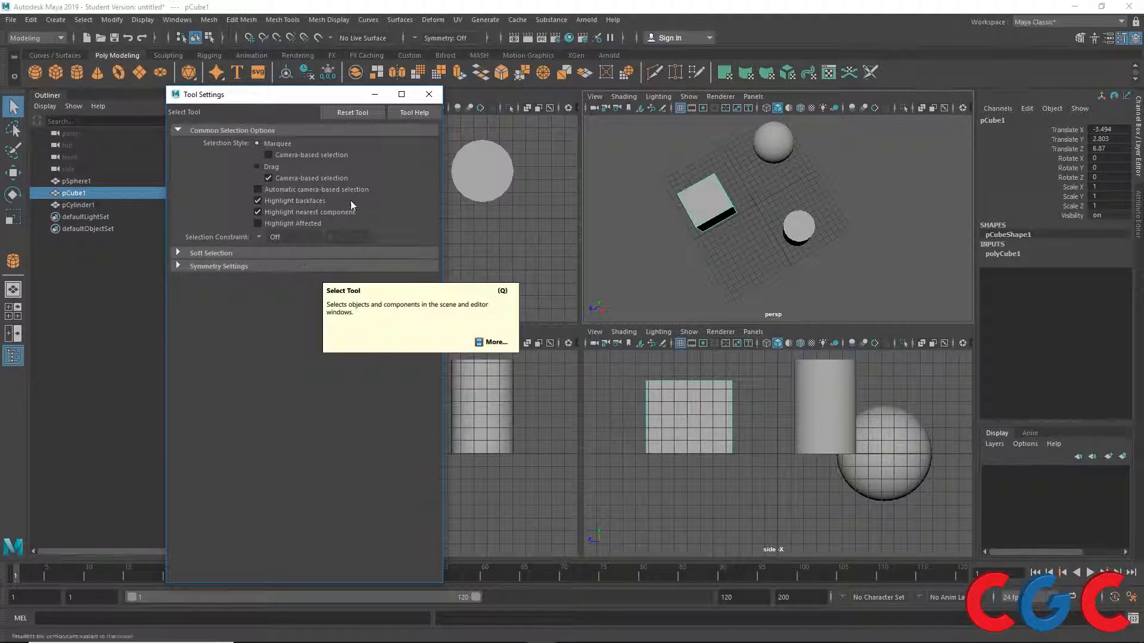
click(431, 99)
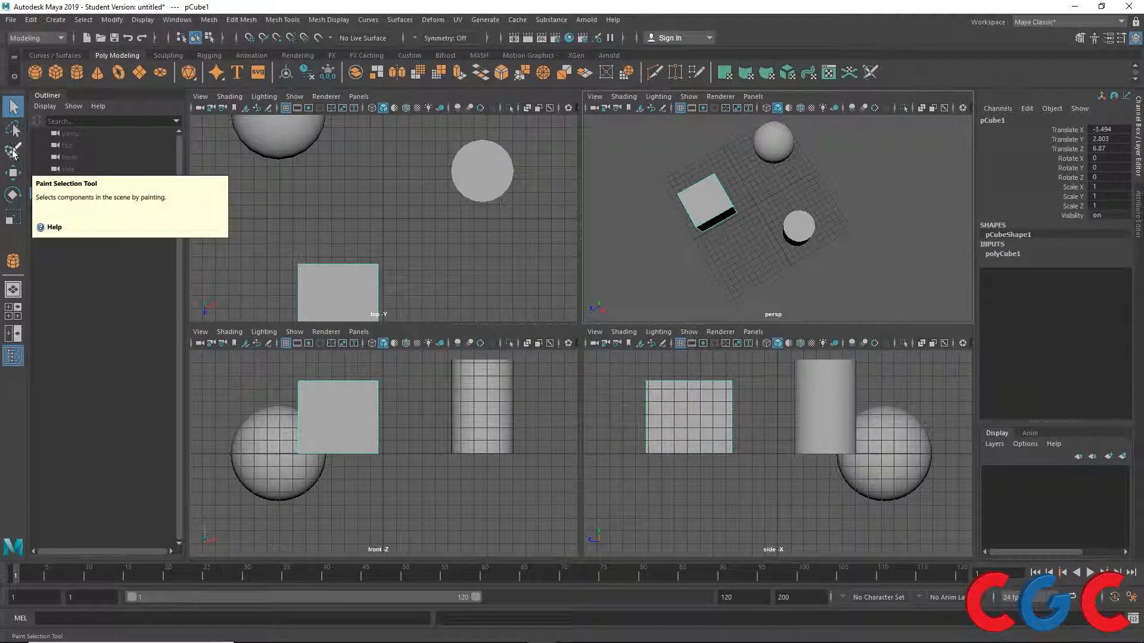
Activate the Scale tool, switch the cube to vertex selection and select one of its upper corner vertices.
alt+drag(714, 238, 717, 197)
scroll(738, 201, up, 4)
scroll(737, 202, down, 3)
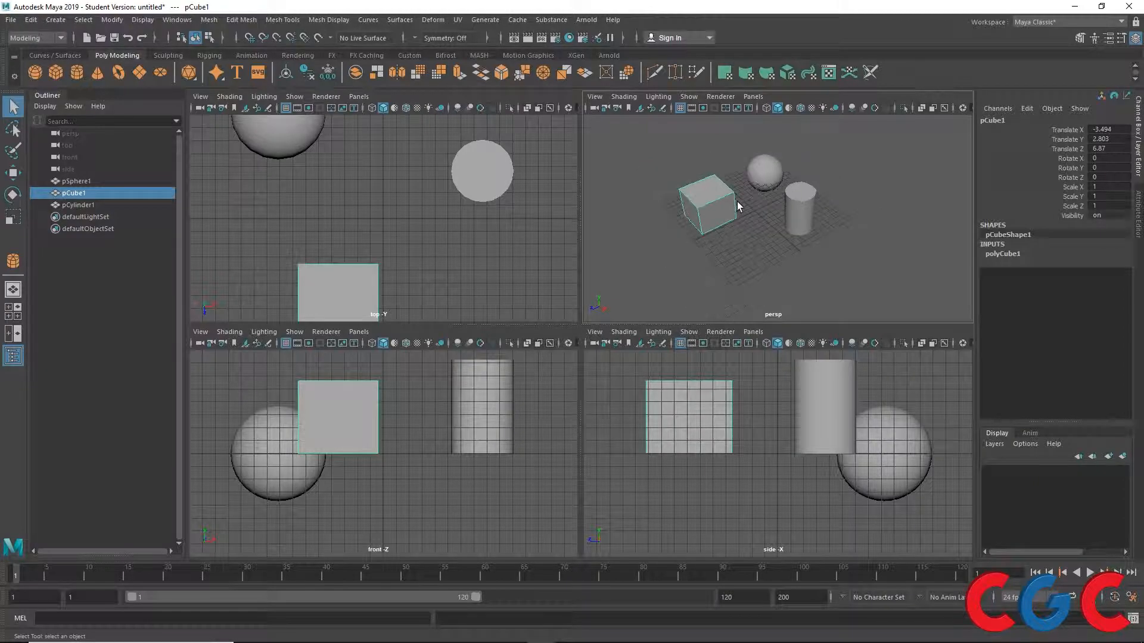
alt+middle_drag(777, 235, 742, 237)
scroll(728, 226, up, 4)
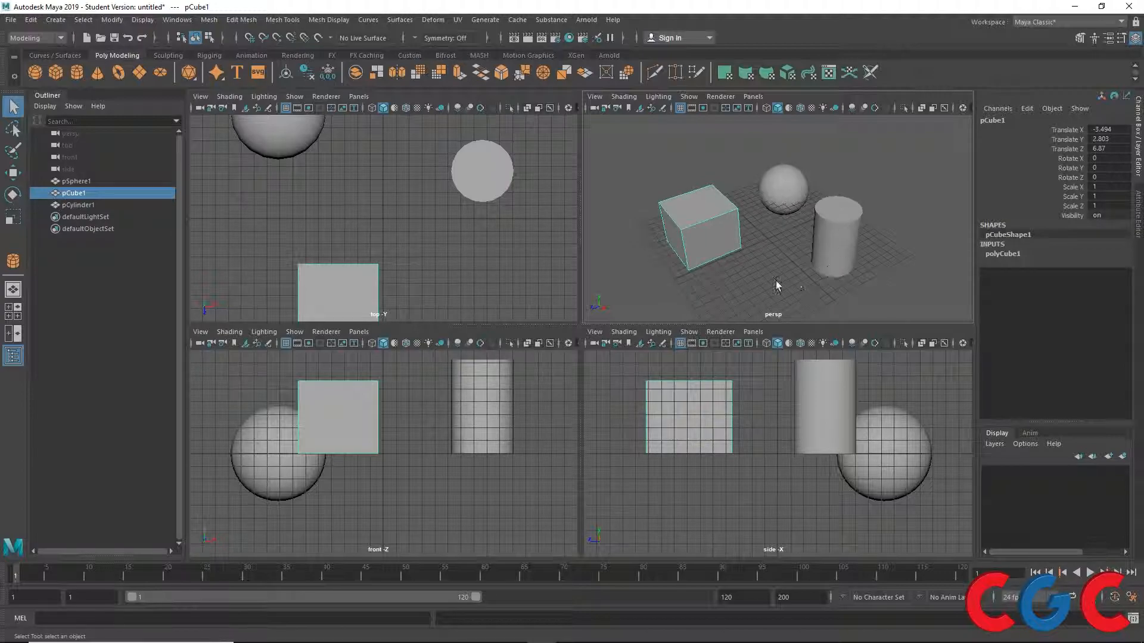
key(r)
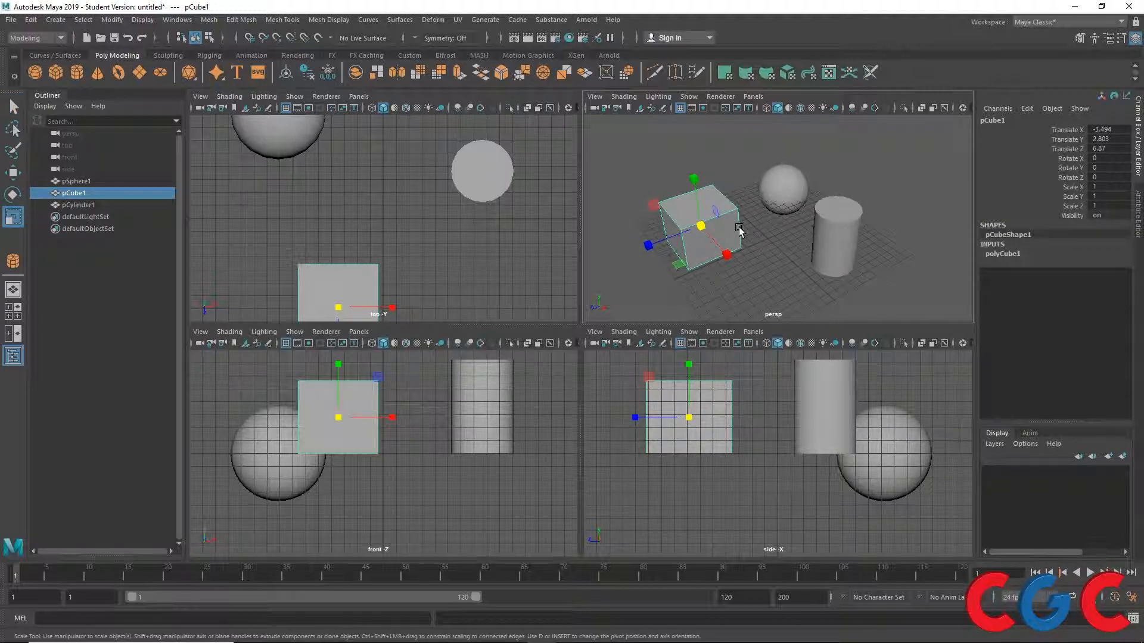
alt+drag(761, 265, 758, 255)
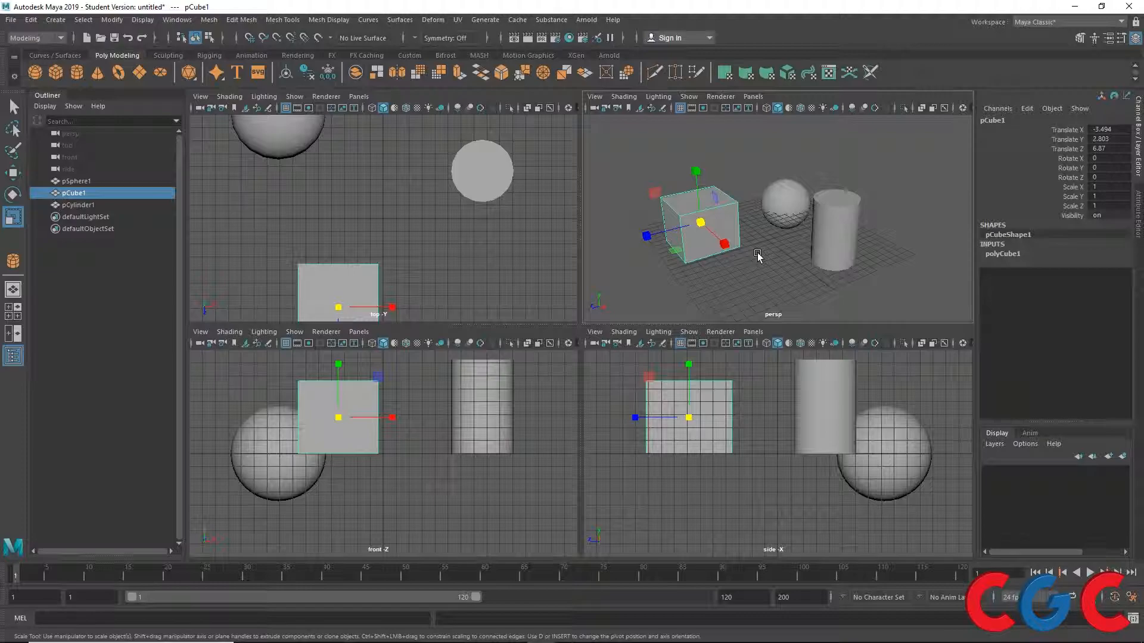
right_click(727, 218)
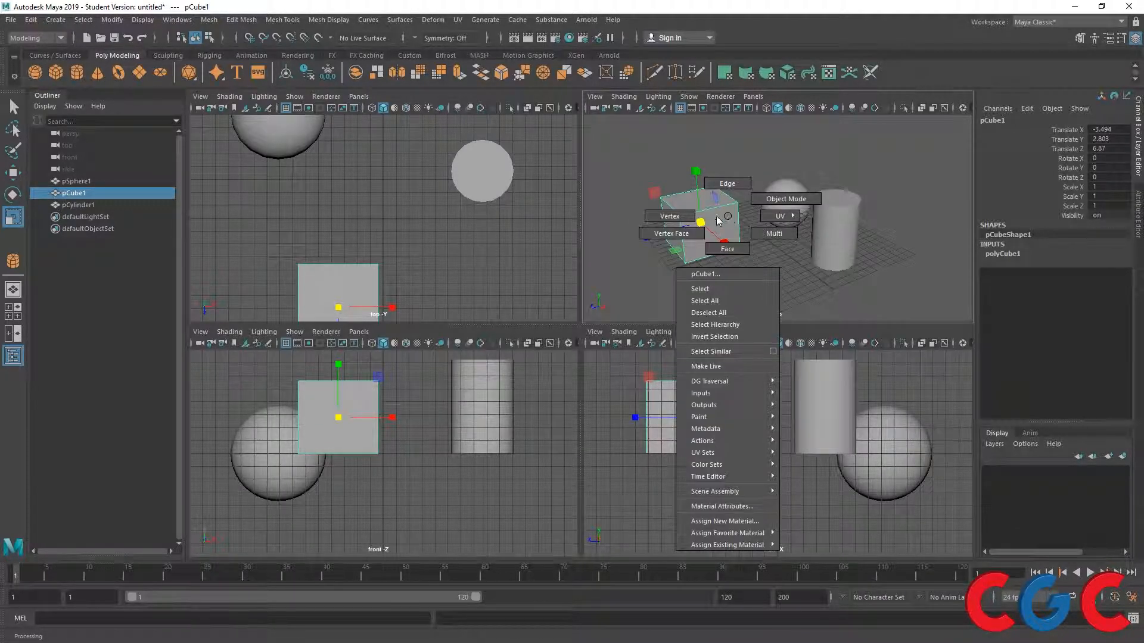
right_drag(716, 216, 674, 216)
drag(648, 183, 667, 209)
Switch the cube to edge selection and select the top edge of the side facing the cylinder.
scroll(670, 210, up, 6)
right_click(682, 207)
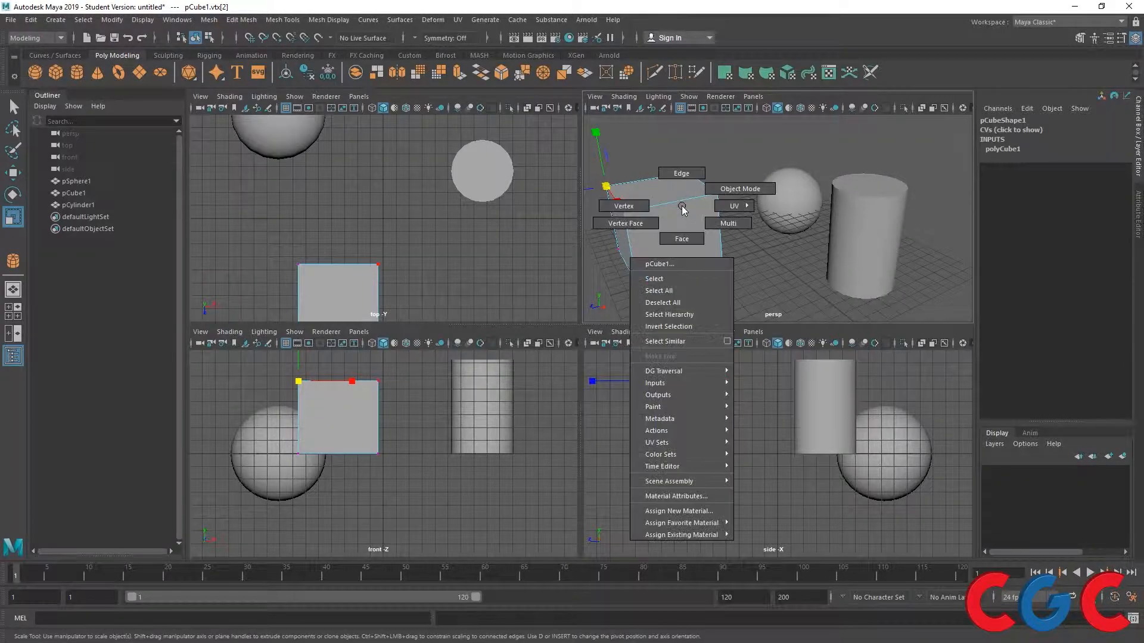
click(682, 173)
click(672, 203)
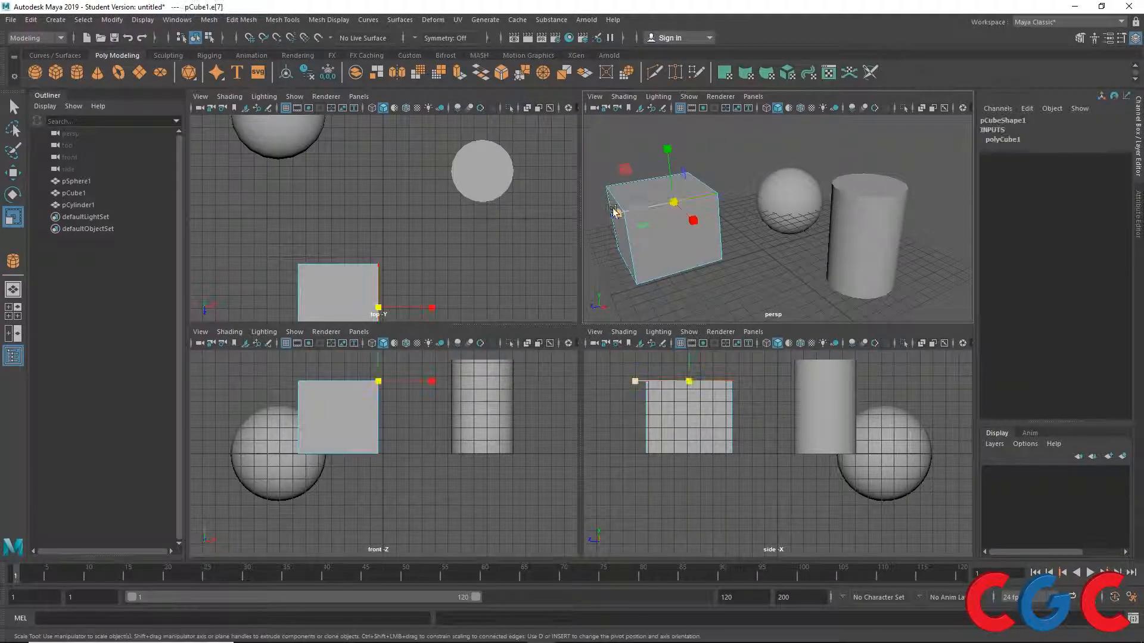
Switch the cube to face selection and select the side face that faces the cylinder.
right_click(666, 248)
click(666, 275)
click(673, 233)
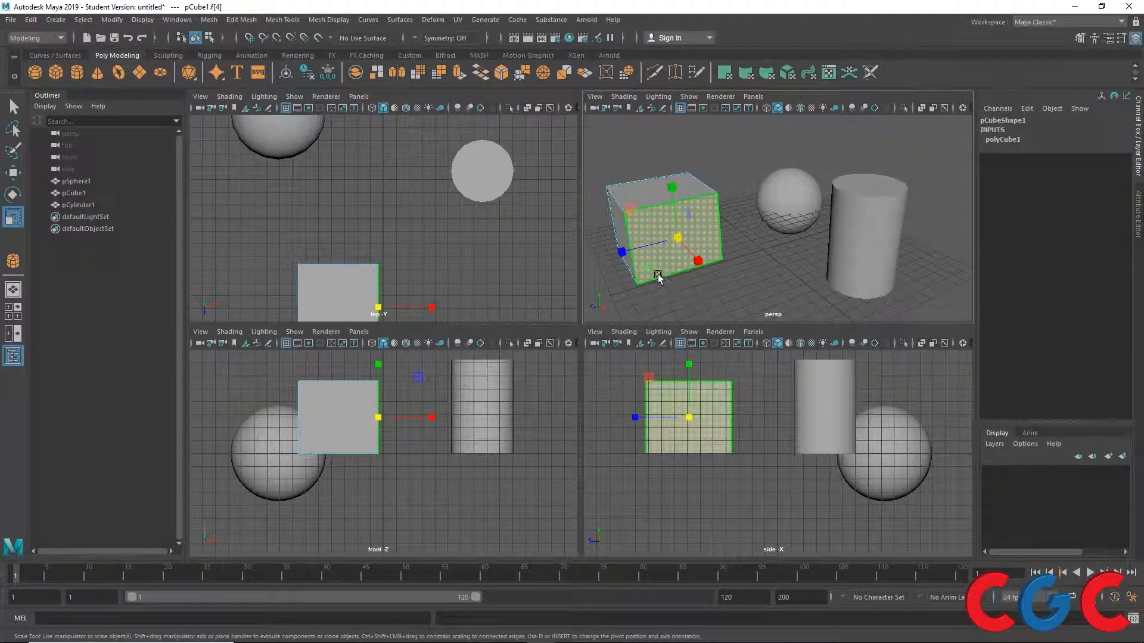
alt+drag(728, 267, 758, 255)
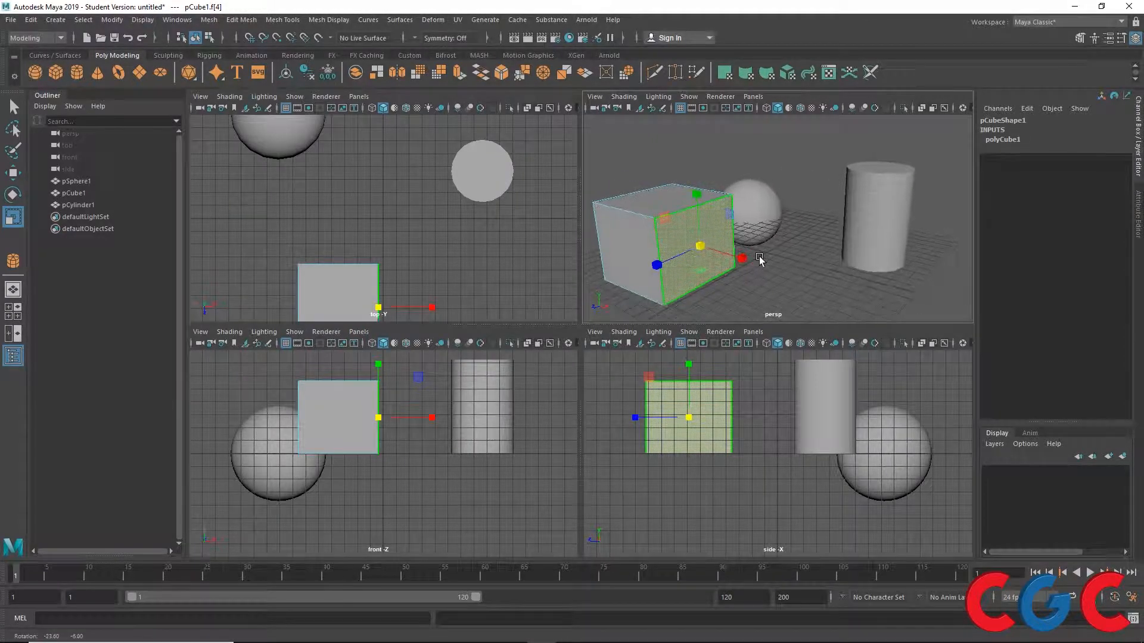
Return the cube to object mode and toggle repeatedly between component and object selection, ending in object selection.
right_click(713, 220)
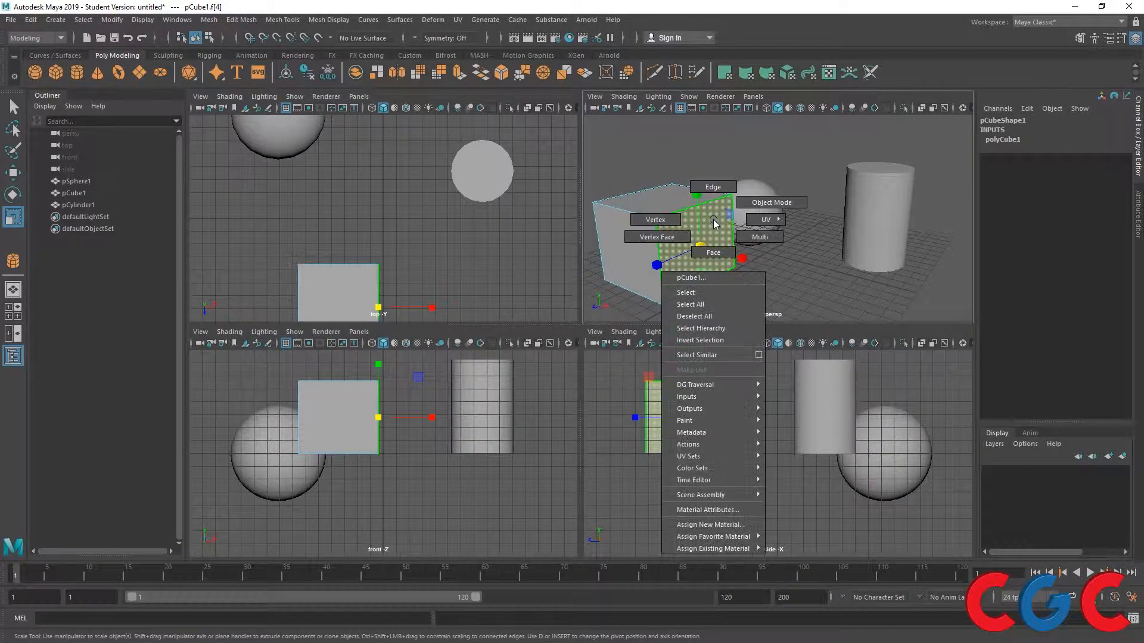
click(741, 206)
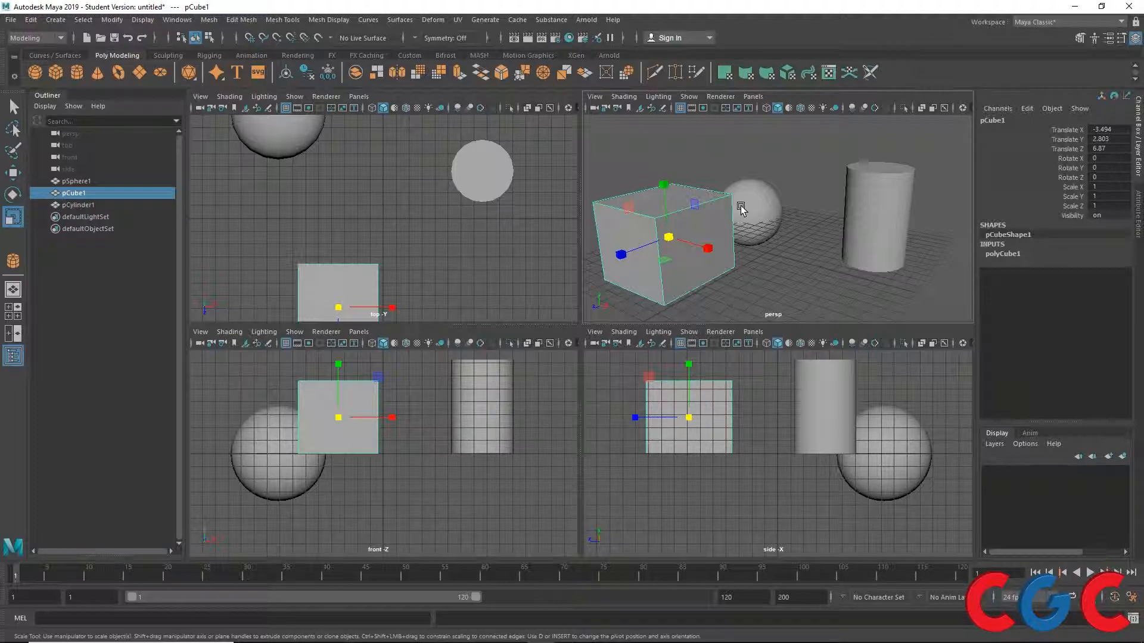
key(F8)
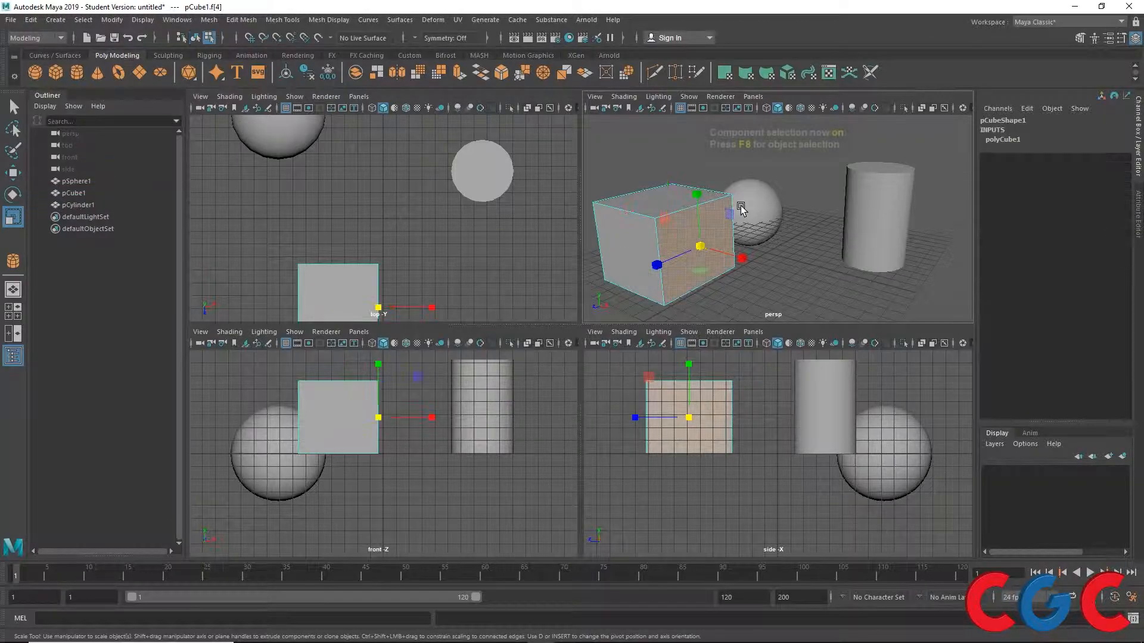
key(F8)
key(F8)
key(F8)
key(F8)
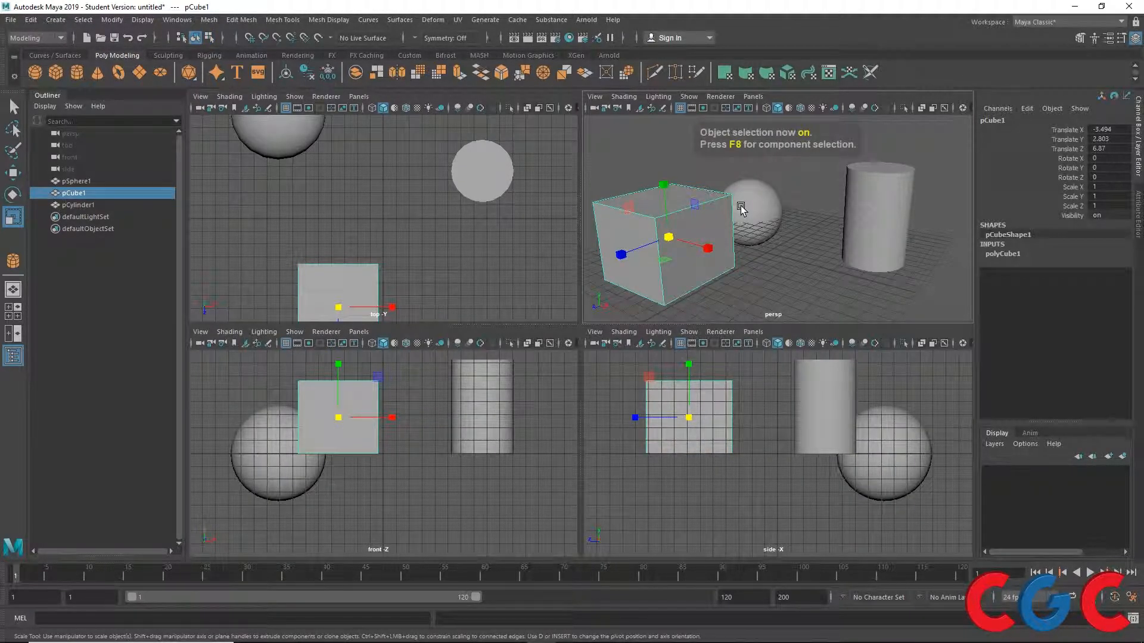
Activate the Paint Selection Tool on the cube and review its brush and paint operation settings.
alt+drag(752, 265, 722, 286)
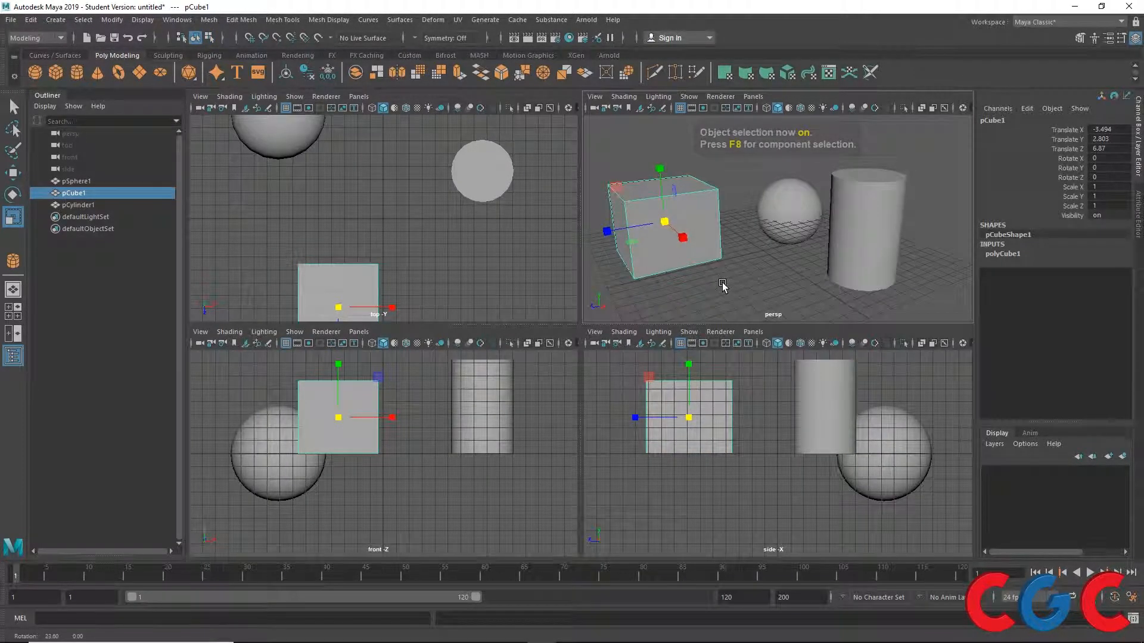
alt+drag(710, 248, 753, 218)
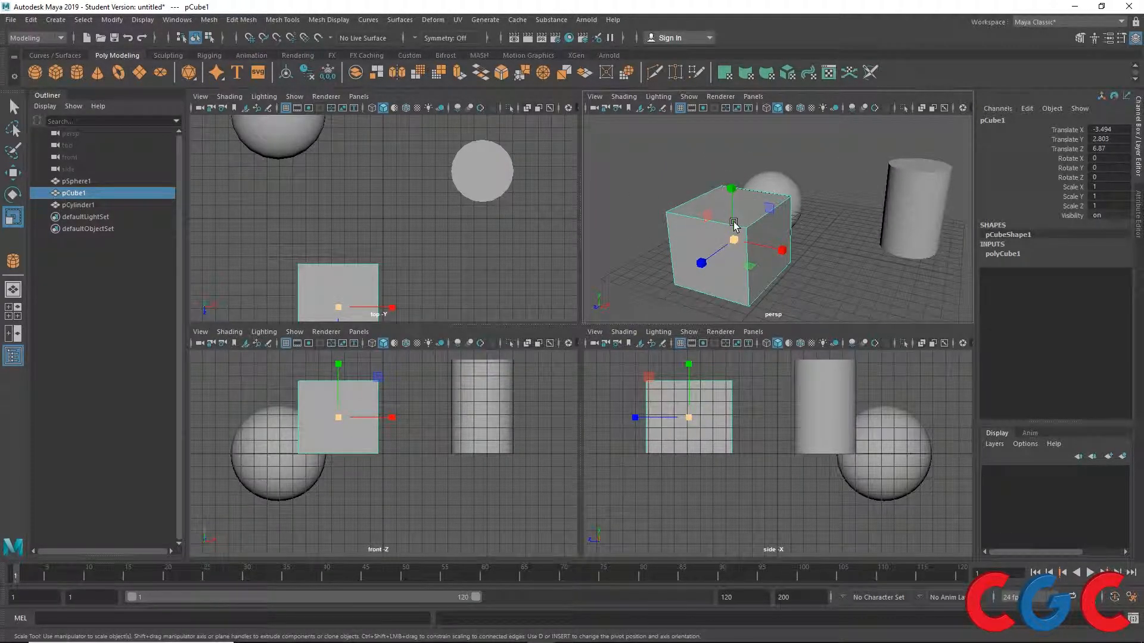
click(14, 156)
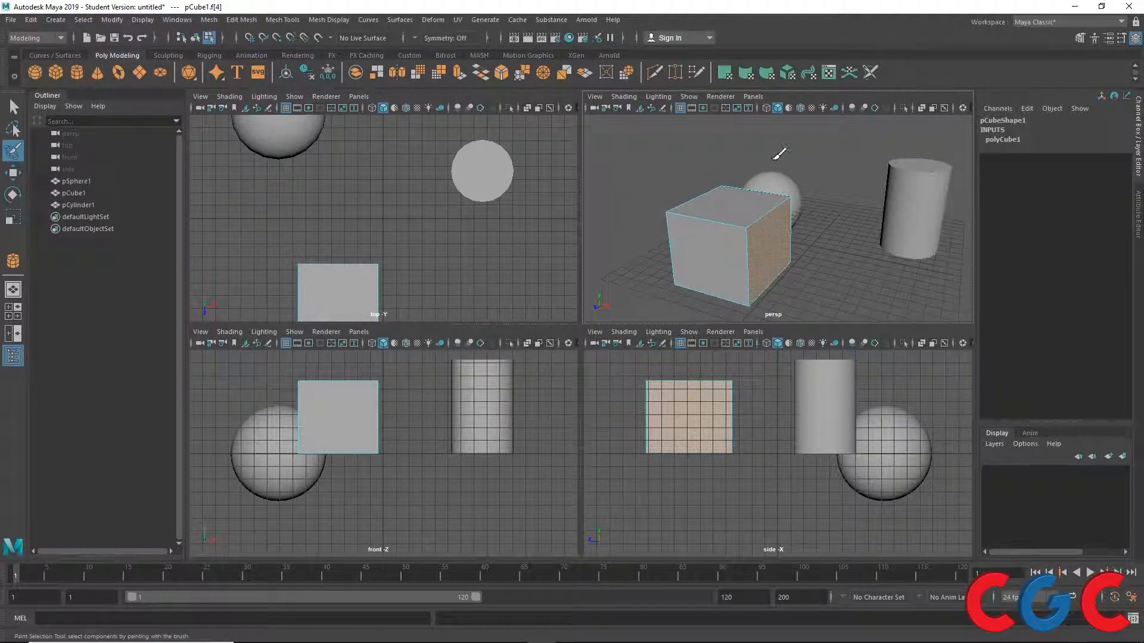
alt+drag(826, 234, 750, 237)
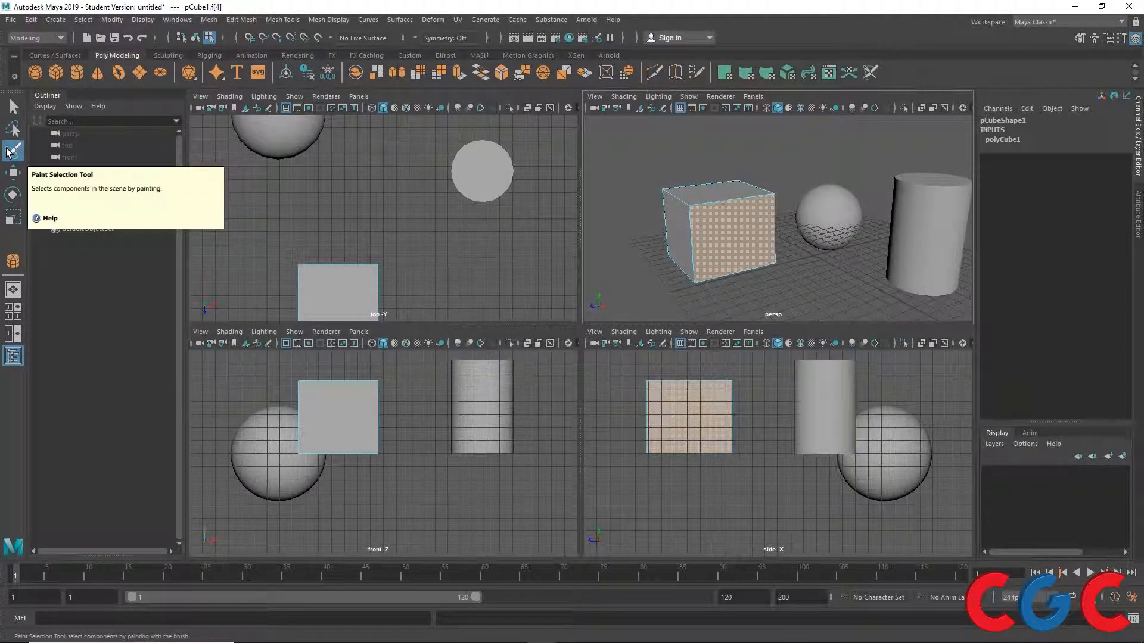
double_click(14, 154)
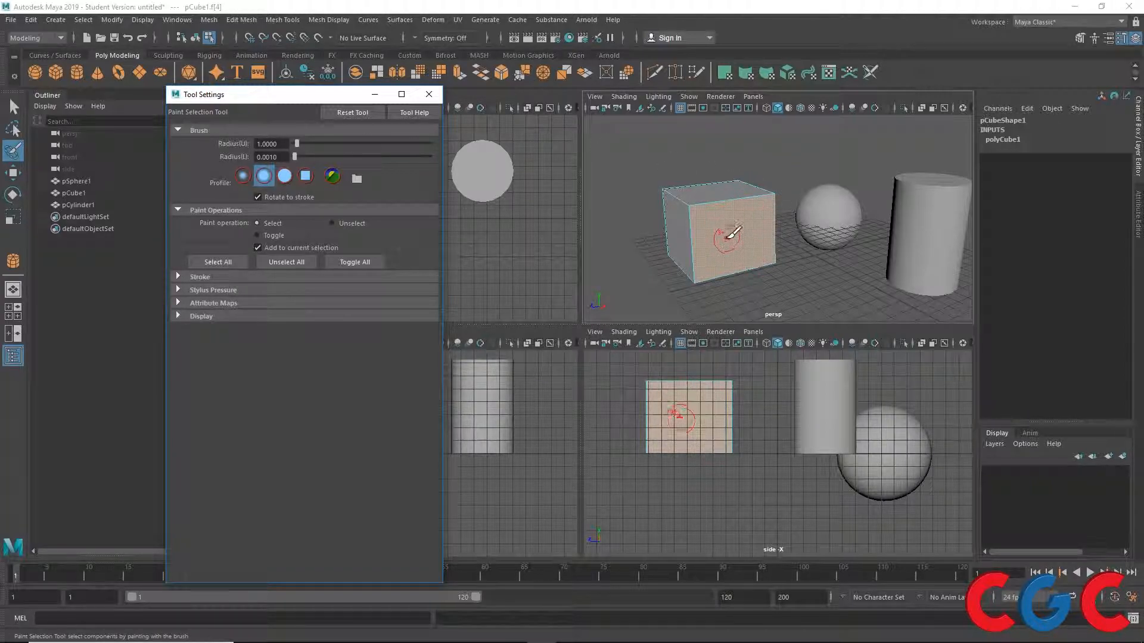
click(429, 94)
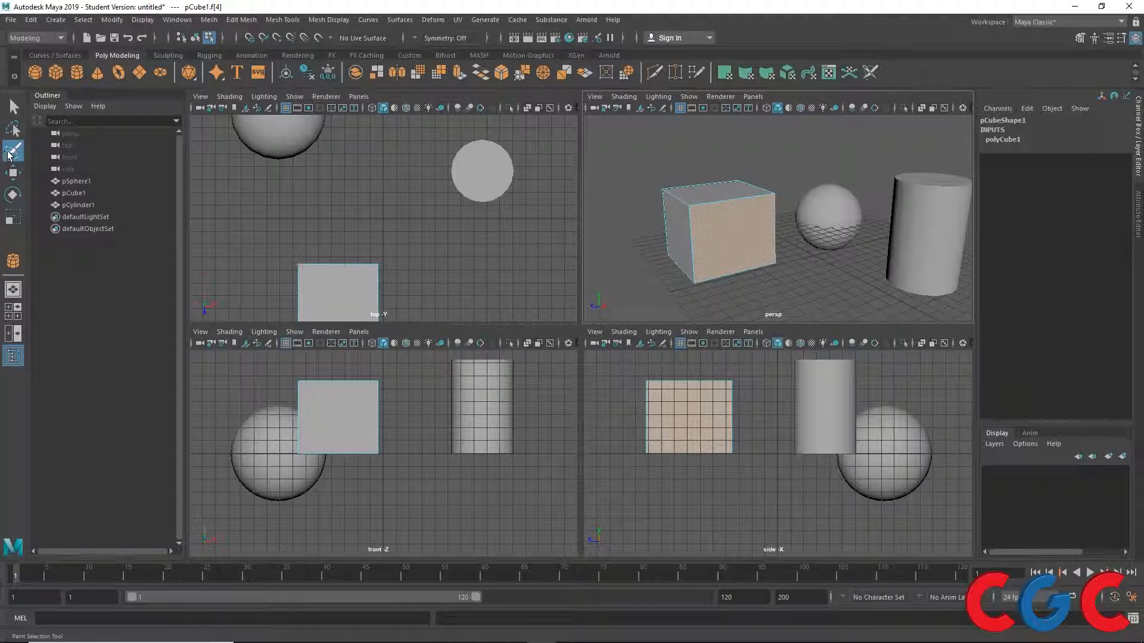
Return the cube to object mode and cycle through the Move, Rotate and Scale tools, ending on Scale.
mouse_move(683, 255)
alt+mouse_down()
mouse_move(662, 242)
mouse_move(685, 258)
alt+mouse_up()
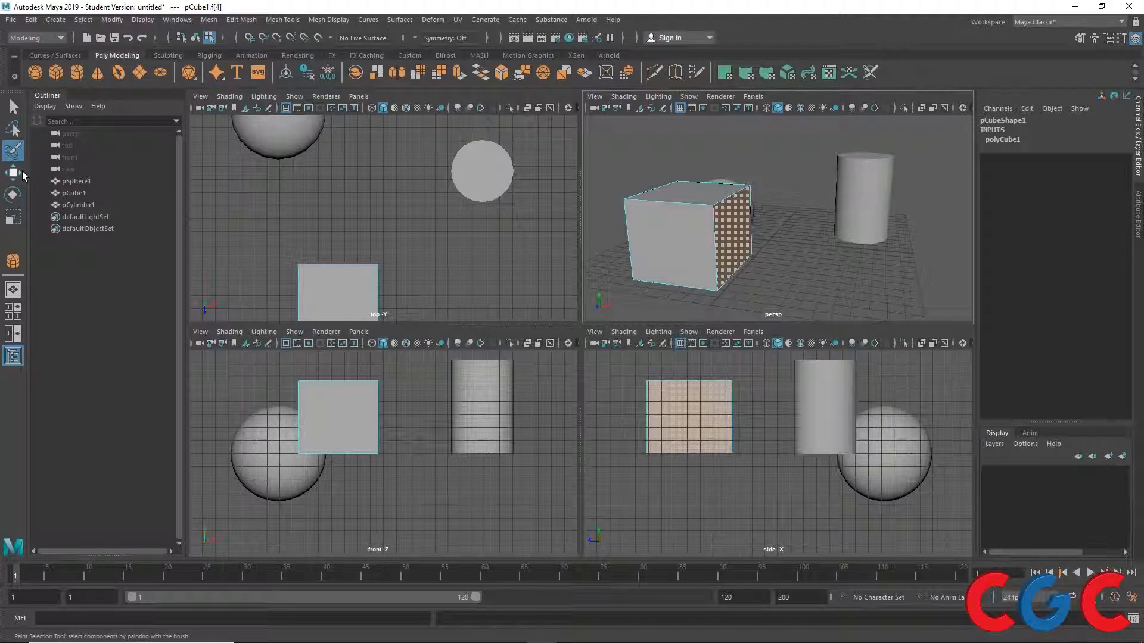
right_drag(640, 241, 680, 225)
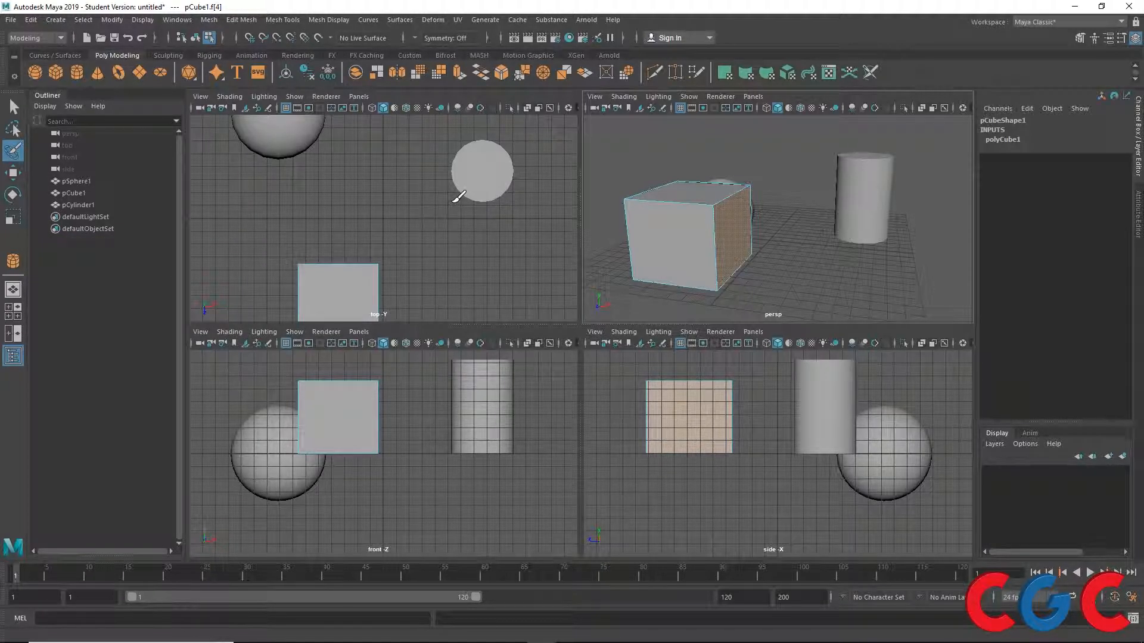
key(w)
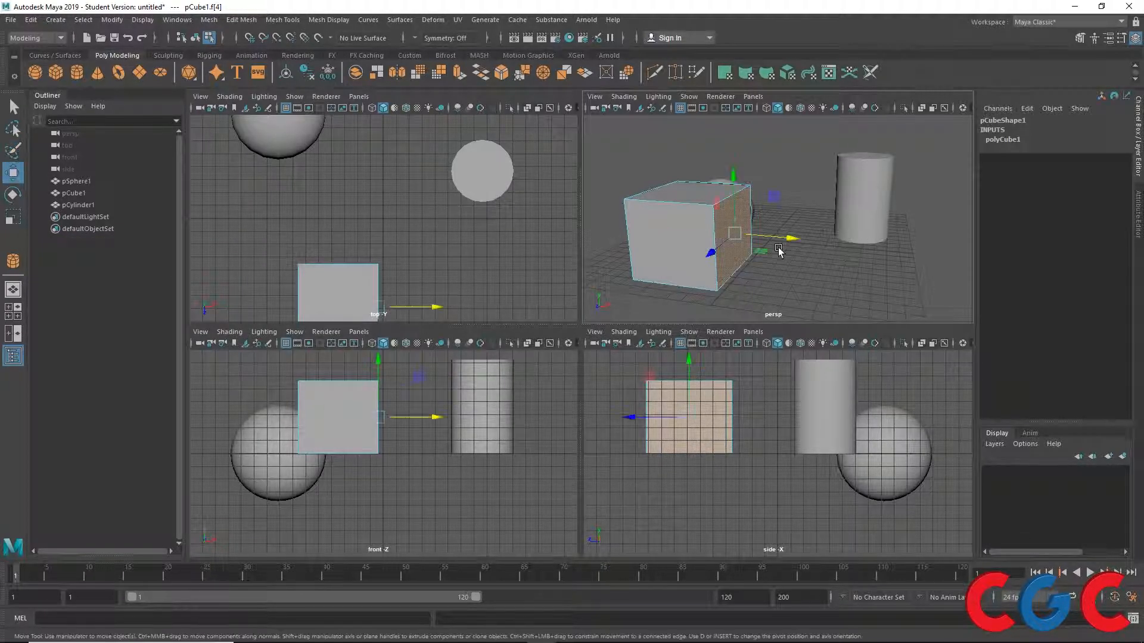
right_drag(717, 213, 801, 182)
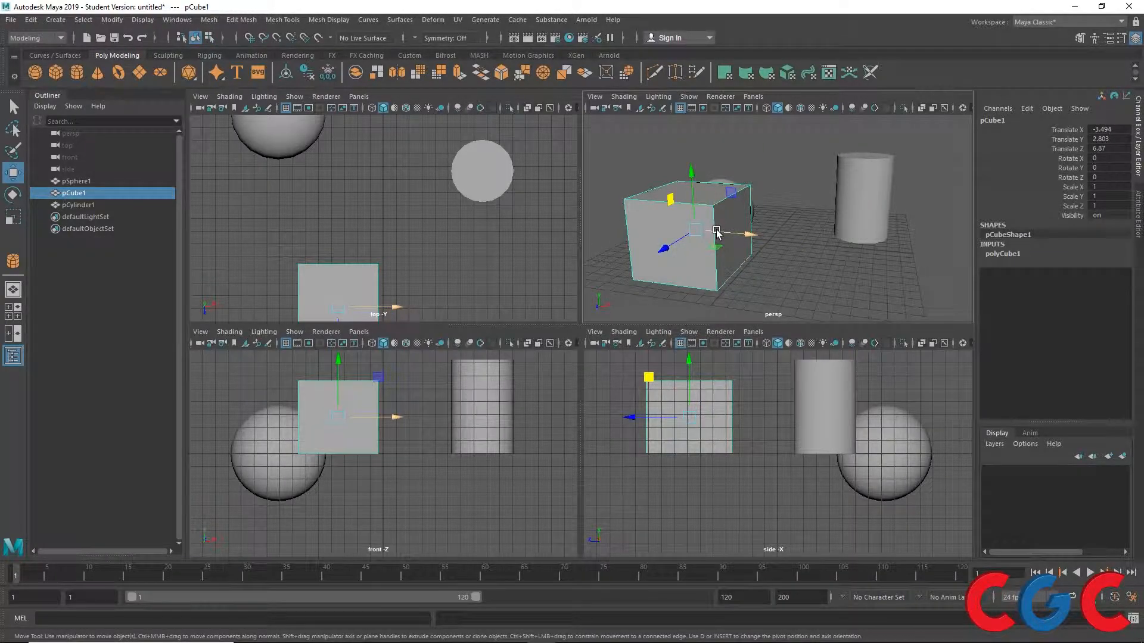
key(e)
key(r)
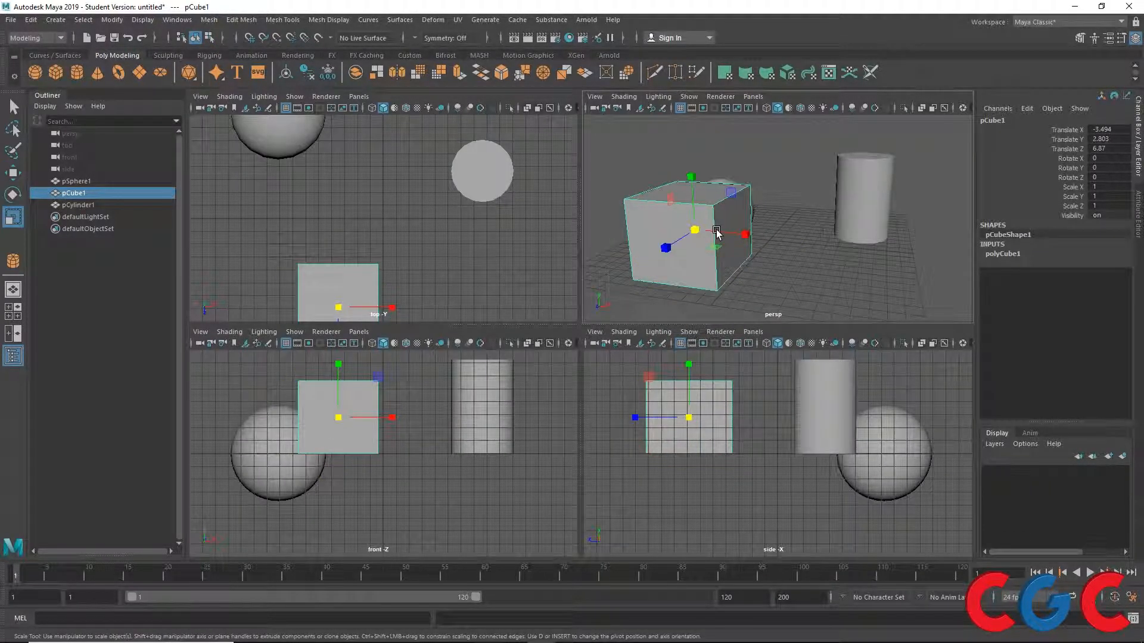
Cycle the selected cube through the Select, Move, Rotate and Scale tools, ending on Scale.
key(q)
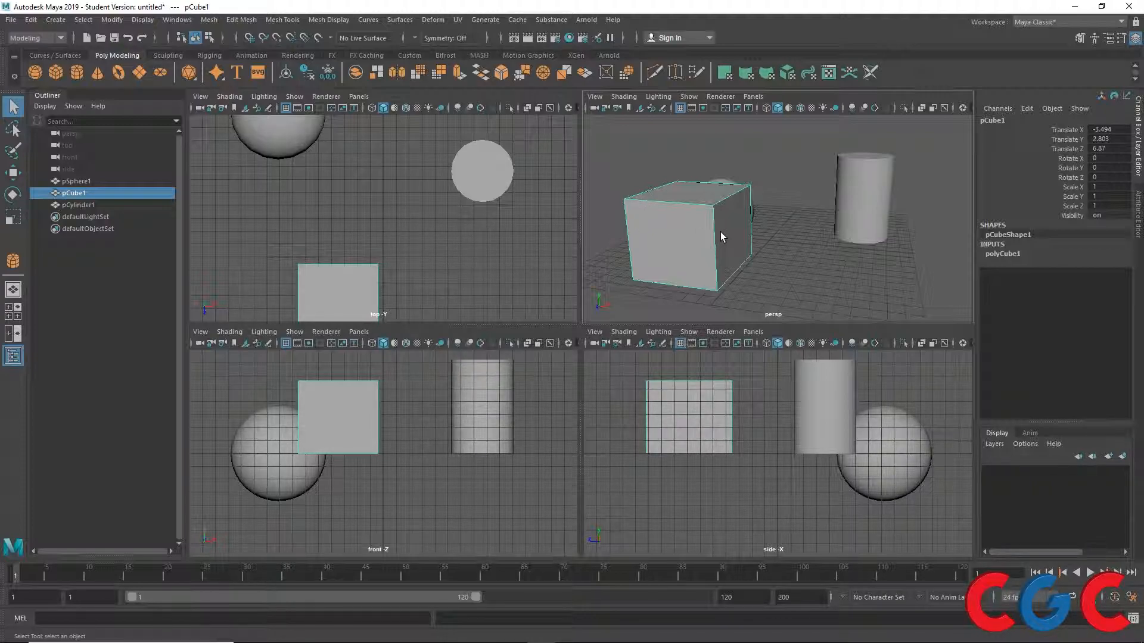
key(w)
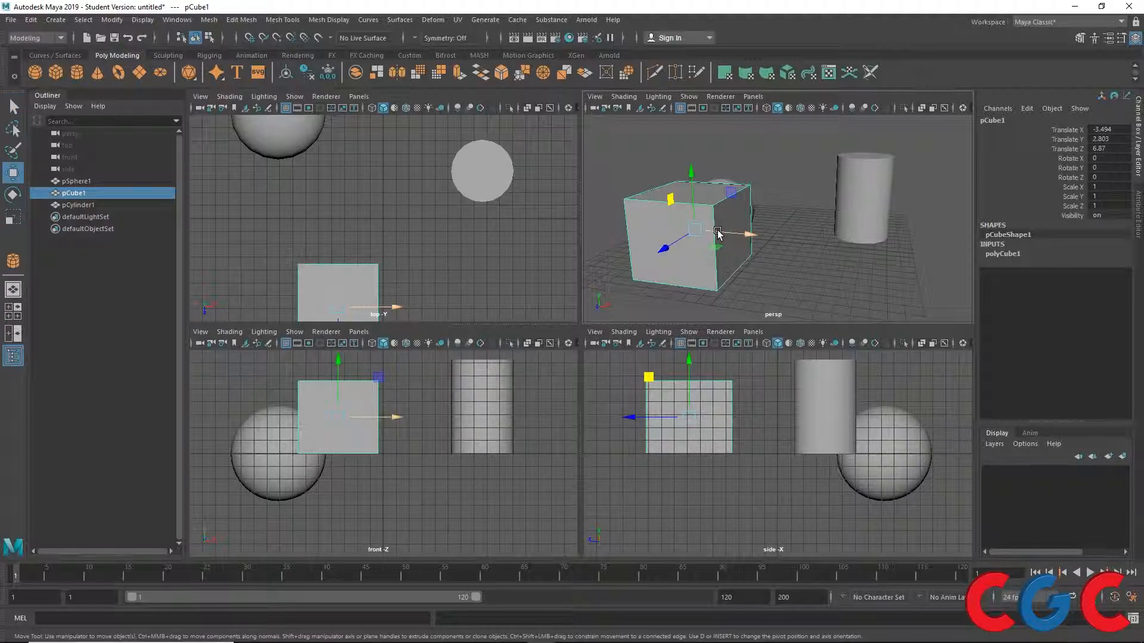
alt+drag(842, 268, 770, 273)
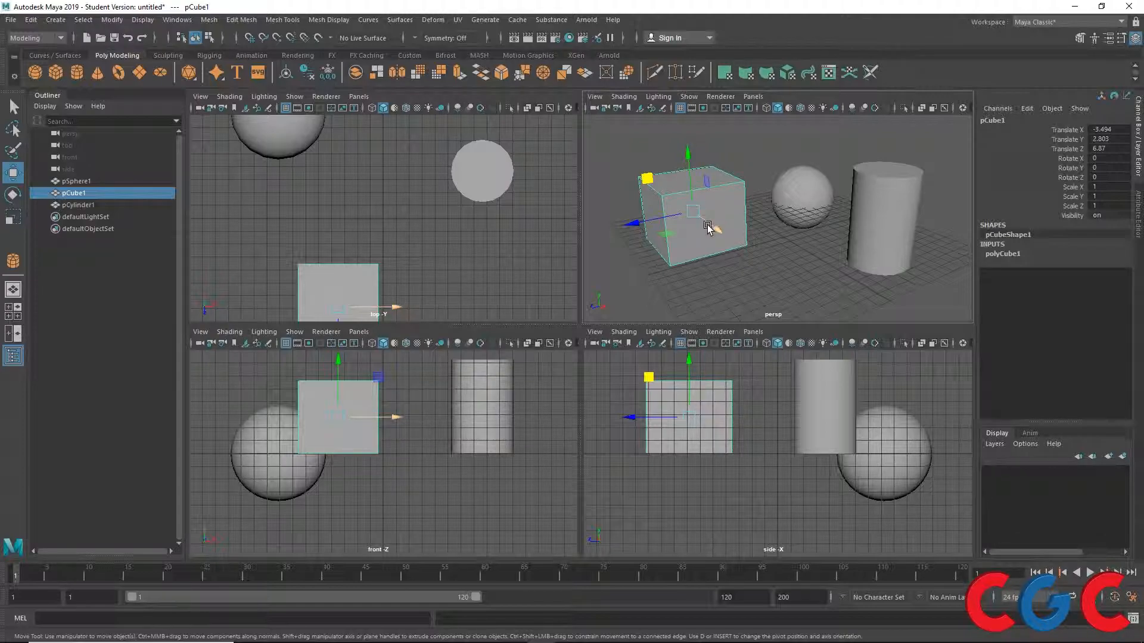
key(e)
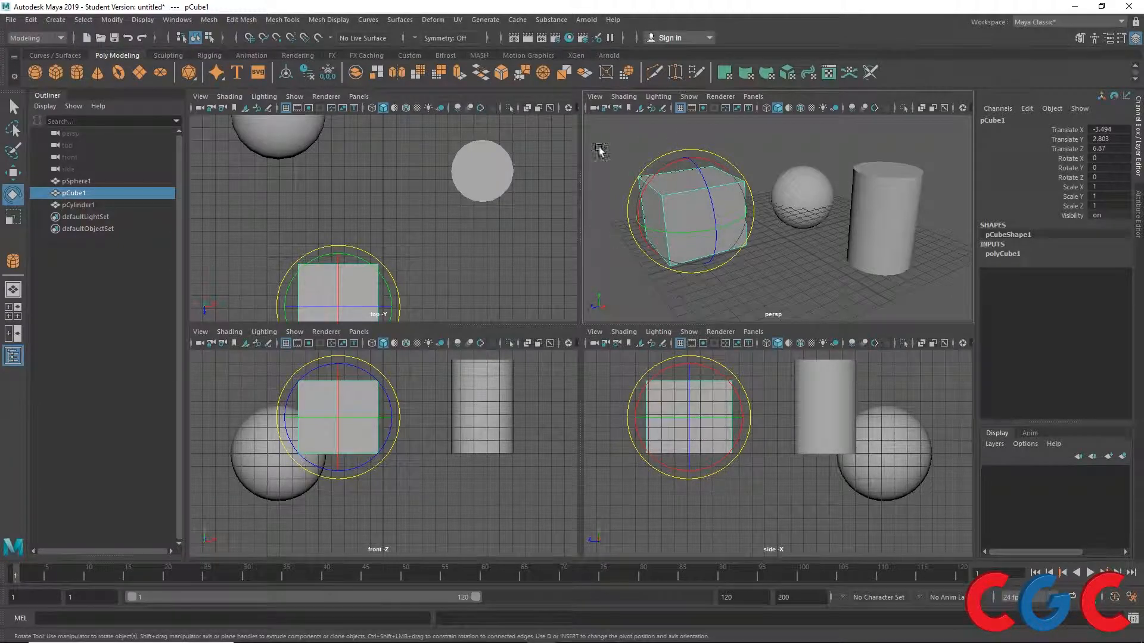
key(r)
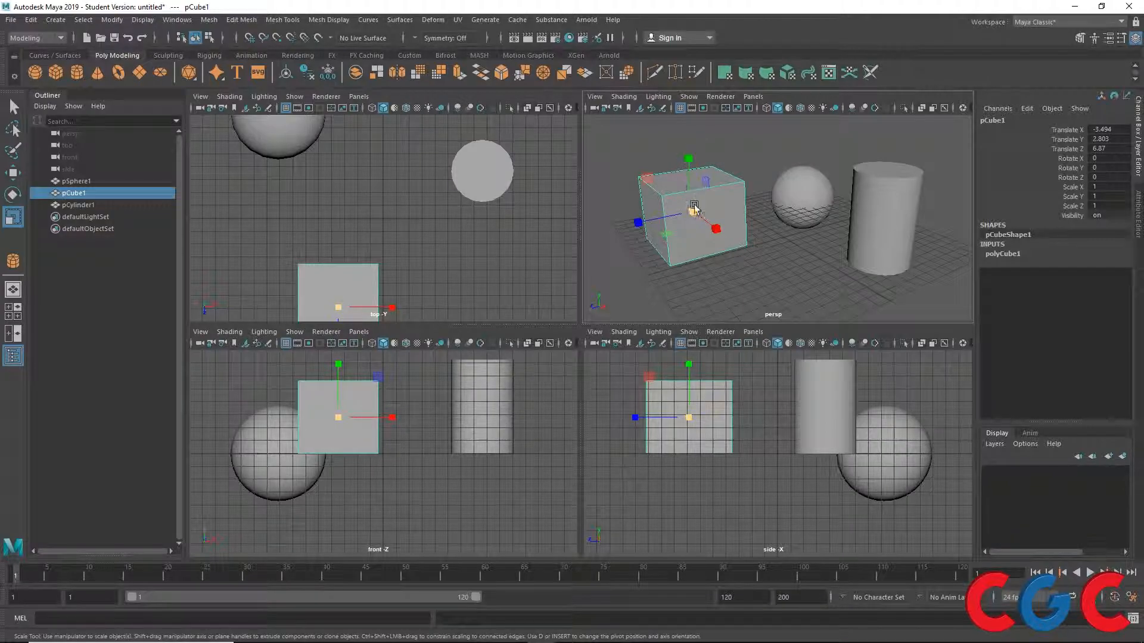
key(w)
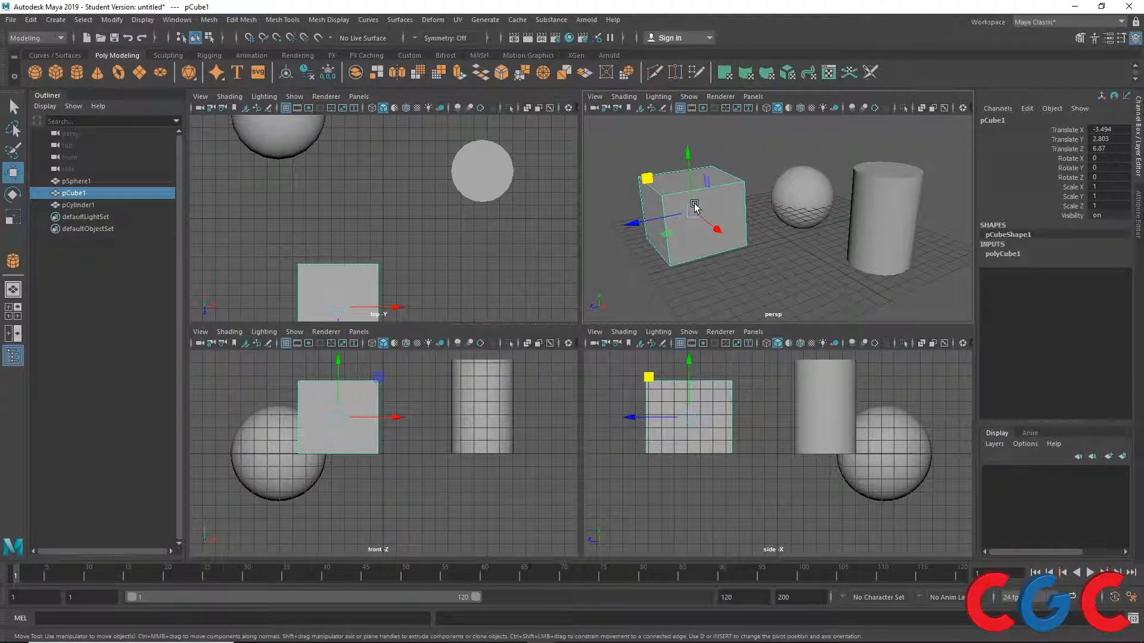
key(e)
key(r)
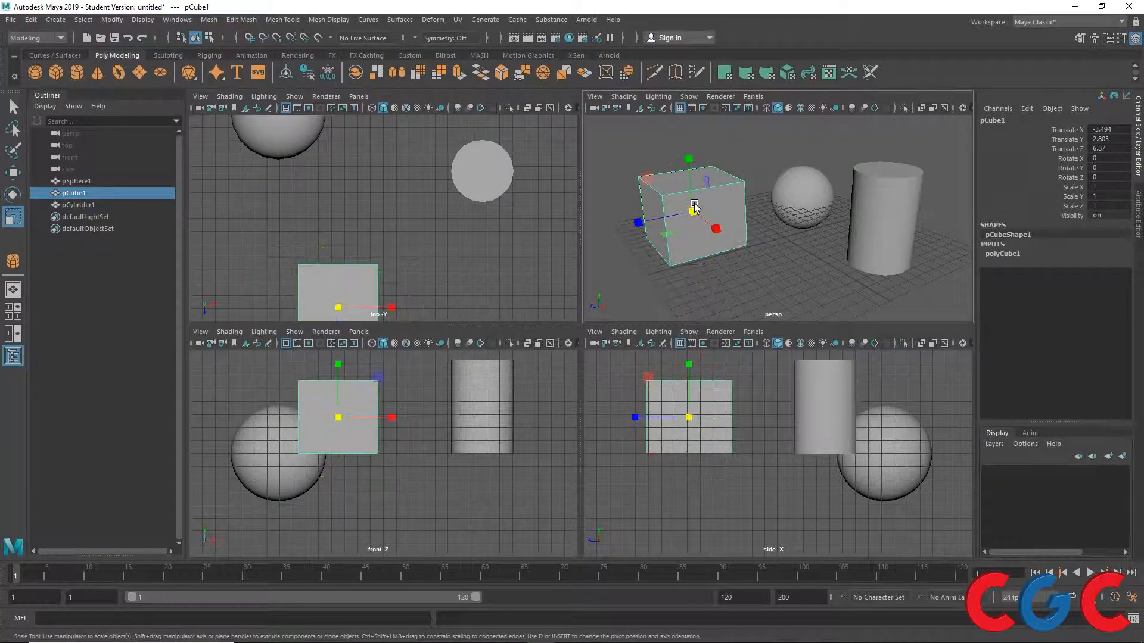
Switch the cube to the Move tool and shift it along the X axis to about -1.361.
alt+drag(708, 250, 804, 228)
key(q)
key(w)
alt+drag(824, 265, 752, 266)
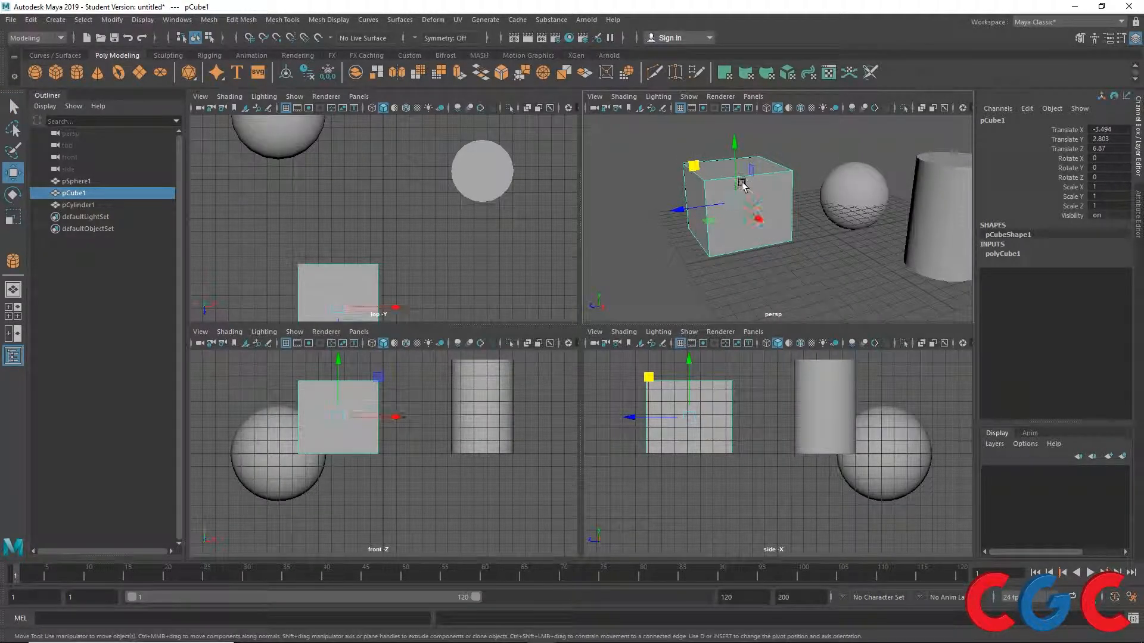
alt+drag(745, 214, 736, 274)
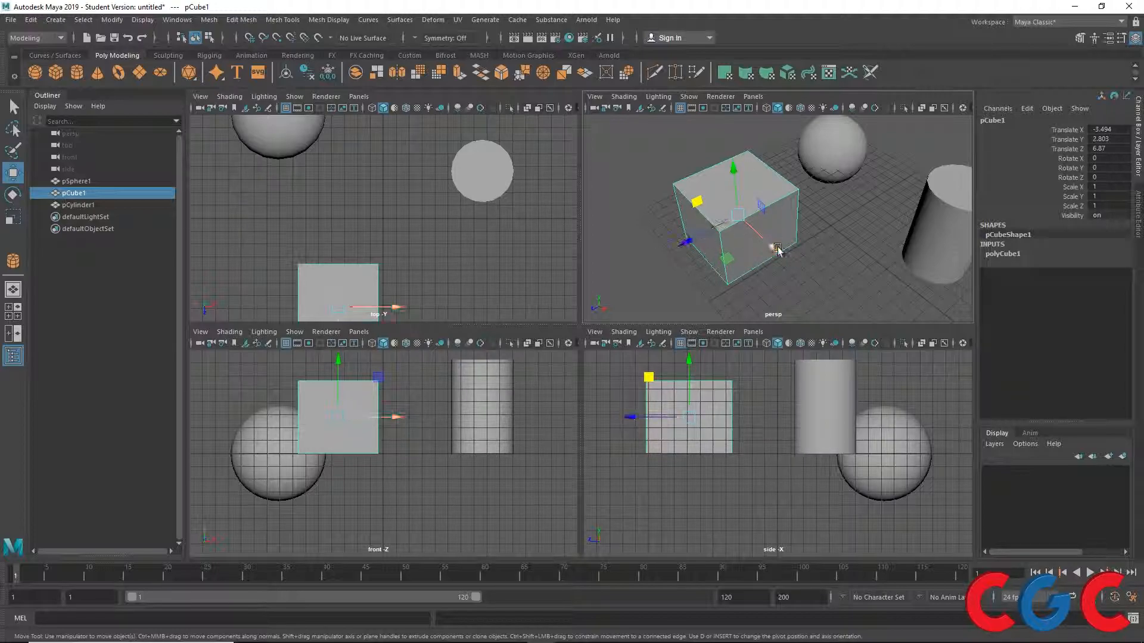
alt+drag(852, 279, 862, 256)
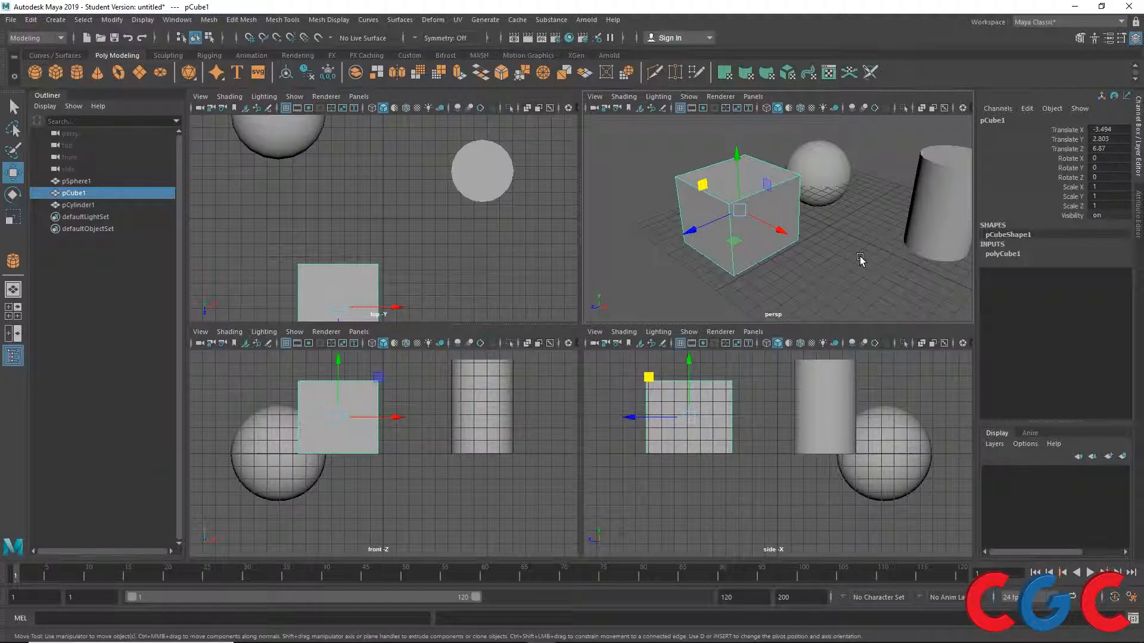
drag(780, 231, 780, 231)
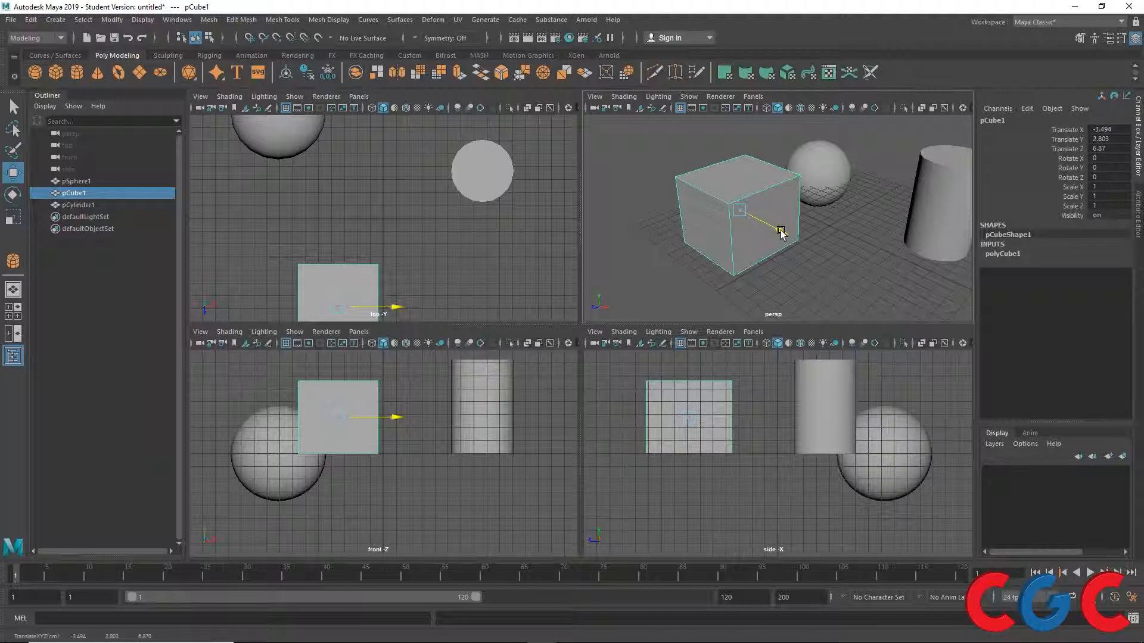
drag(780, 231, 798, 253)
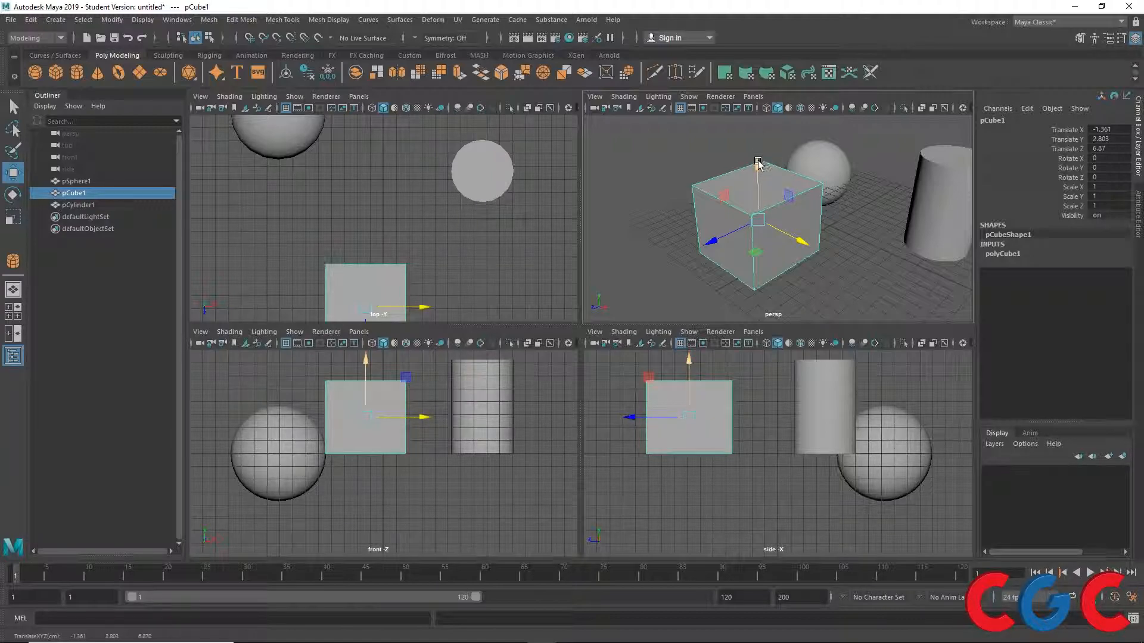
Raise the cube along Y to about 5.295 and slide it along Z to about 7.425.
drag(758, 165, 758, 122)
alt+drag(738, 197, 676, 186)
alt+drag(684, 289, 589, 306)
alt+drag(664, 298, 760, 281)
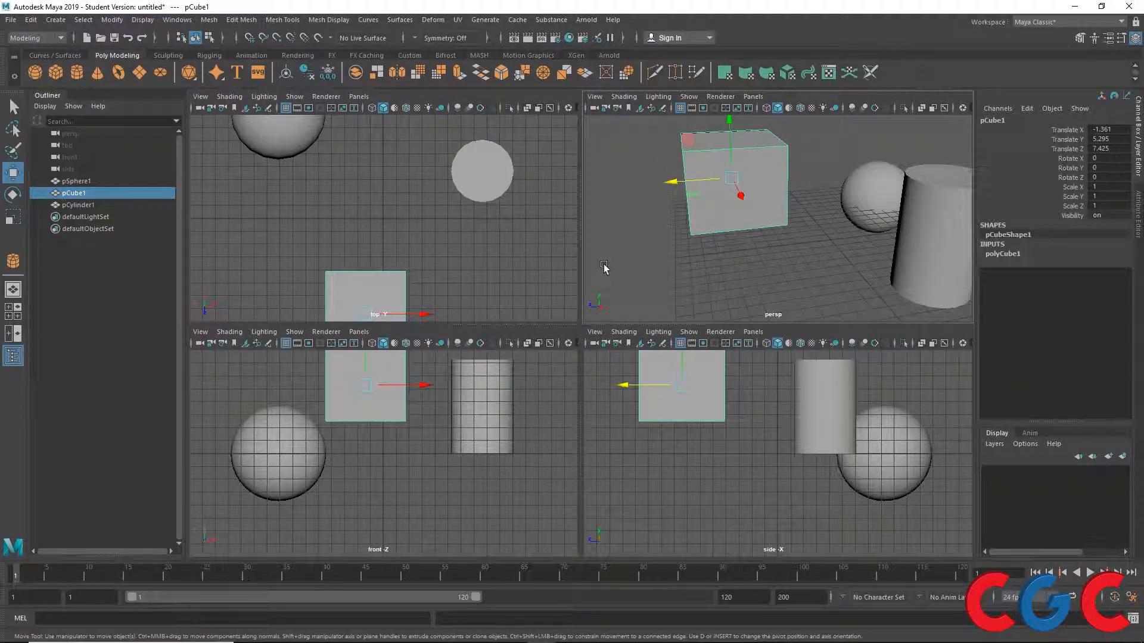
Examine the cube's move axes and plane handles from several angles, deselecting and reselecting the cube.
alt+drag(772, 264, 811, 222)
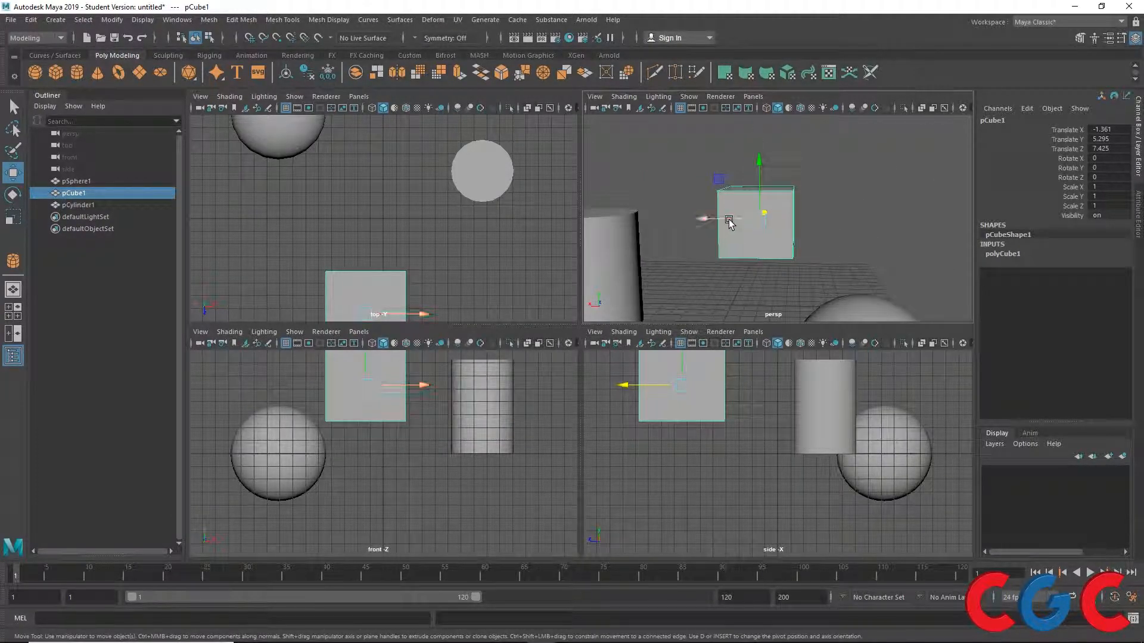
alt+drag(702, 262, 841, 273)
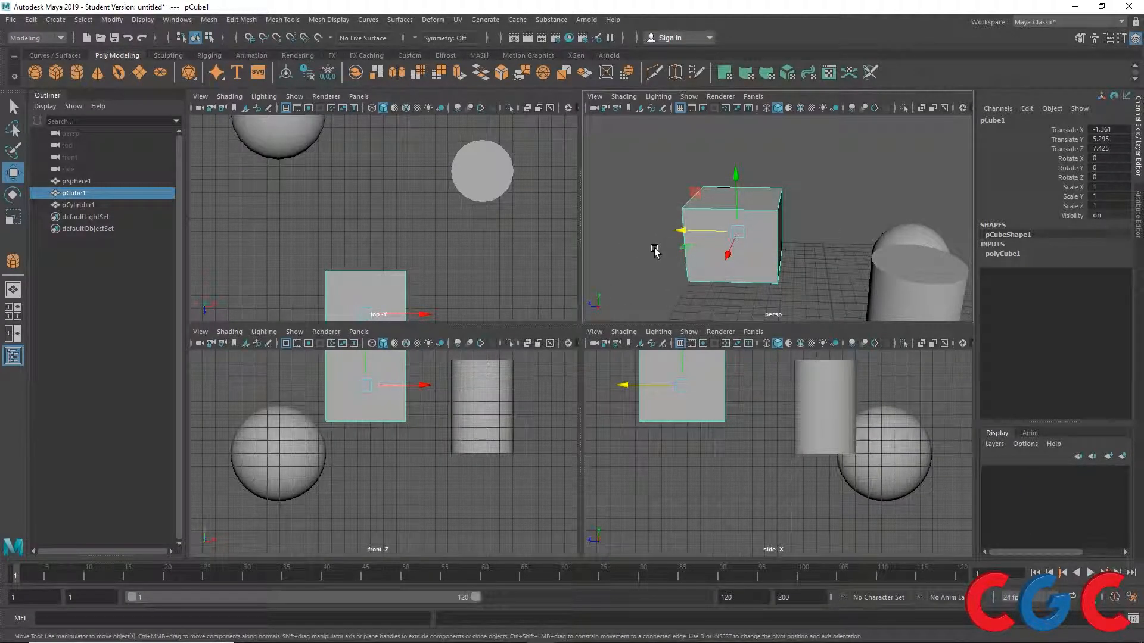
alt+drag(656, 250, 715, 212)
click(721, 154)
click(761, 221)
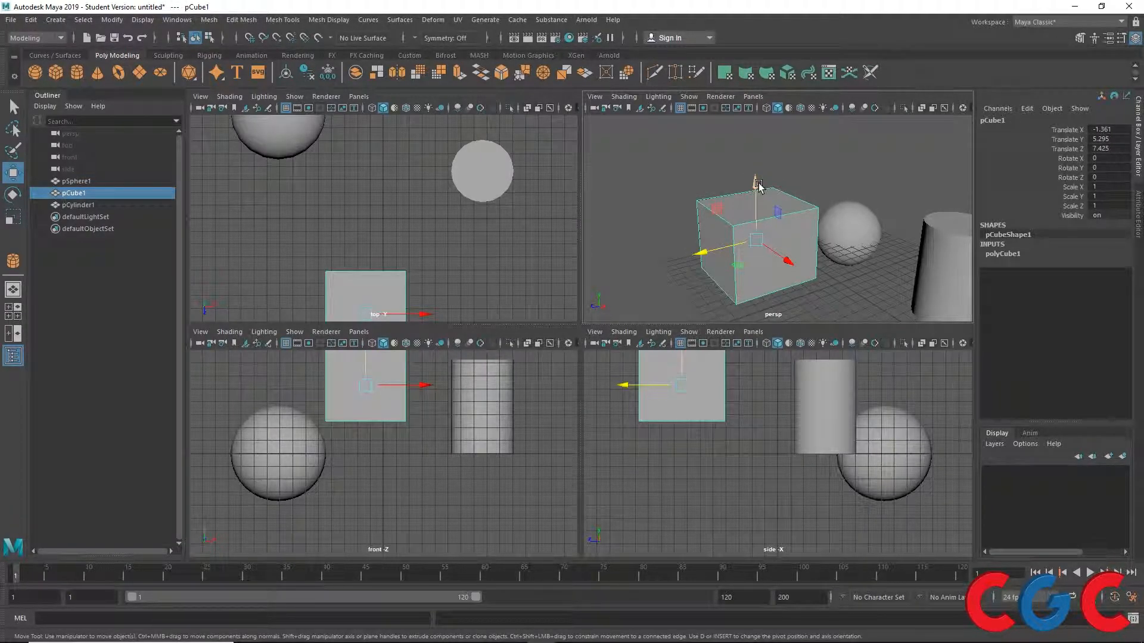
alt+drag(790, 281, 846, 254)
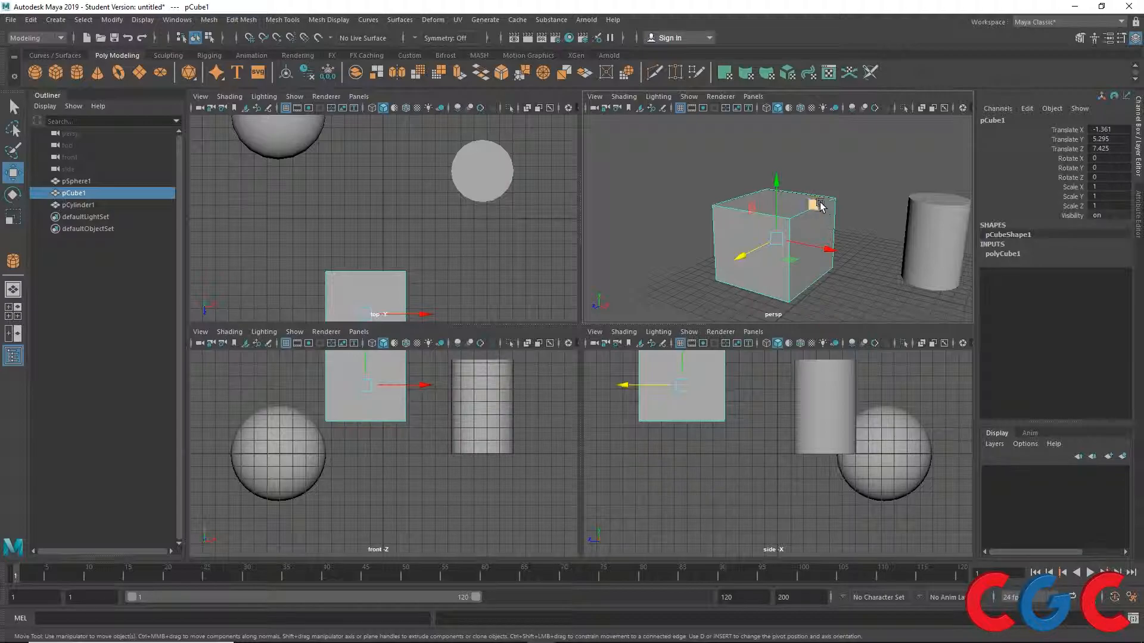
click(844, 170)
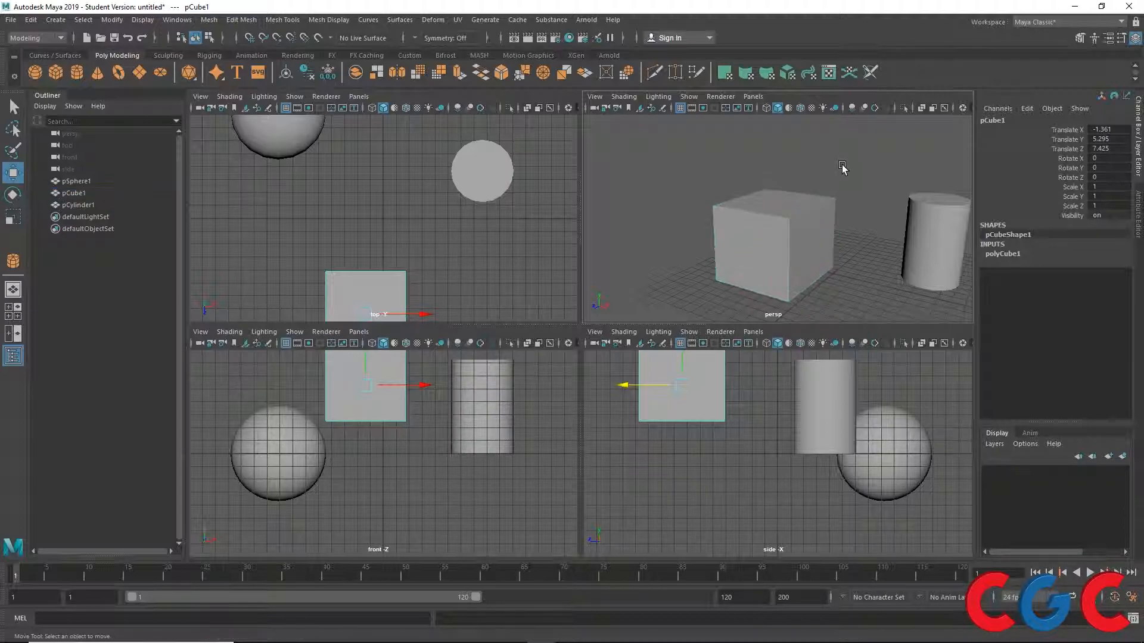
click(782, 223)
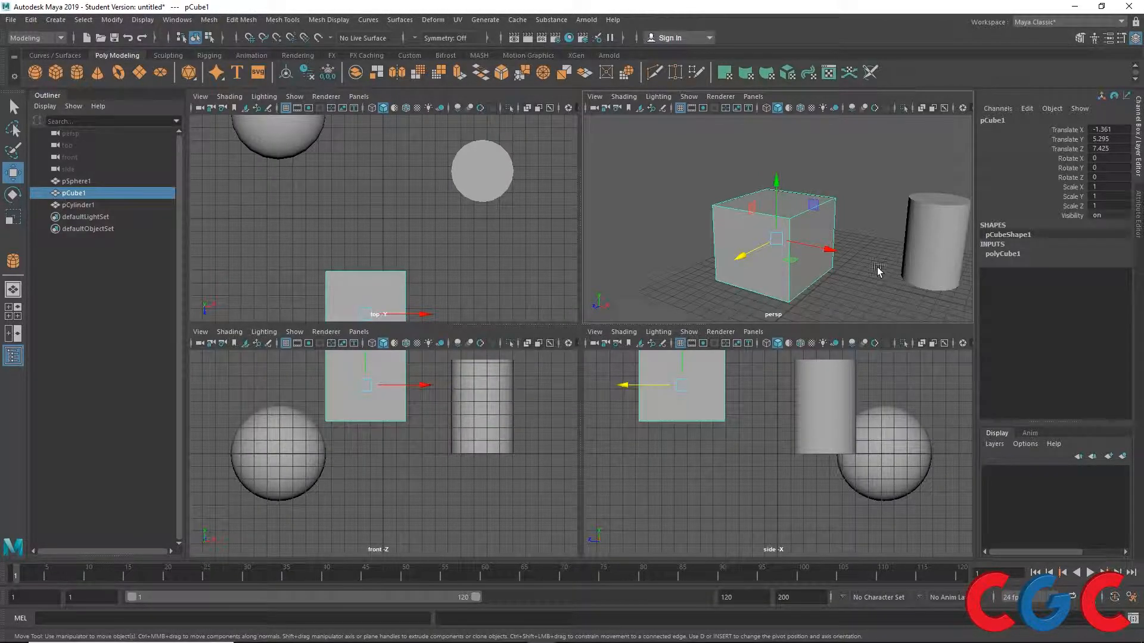
Move the cube within the XY plane to about X -1.544 and Y 4.654.
mouse_move(813, 204)
mouse_down()
mouse_move(837, 206)
mouse_move(807, 224)
mouse_move(819, 194)
mouse_move(819, 223)
mouse_move(802, 222)
mouse_up()
alt+drag(858, 277, 788, 240)
scroll(788, 241, up, 4)
scroll(788, 241, down, 5)
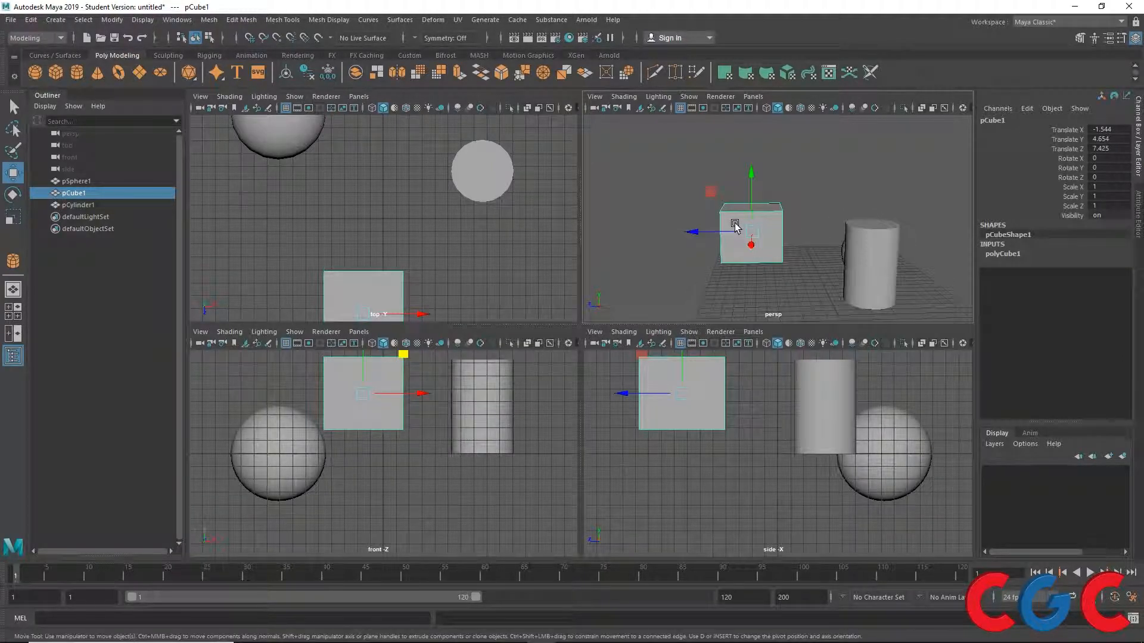
Try rotating the cube about 16.345 degrees around its X axis and undo the rotation.
key(e)
mouse_move(727, 222)
alt+mouse_down()
mouse_move(782, 204)
mouse_move(776, 187)
mouse_move(792, 214)
mouse_move(798, 198)
mouse_move(743, 190)
mouse_move(719, 224)
mouse_move(743, 193)
mouse_move(724, 216)
mouse_move(729, 202)
alt+mouse_up()
key(ctrl+z)
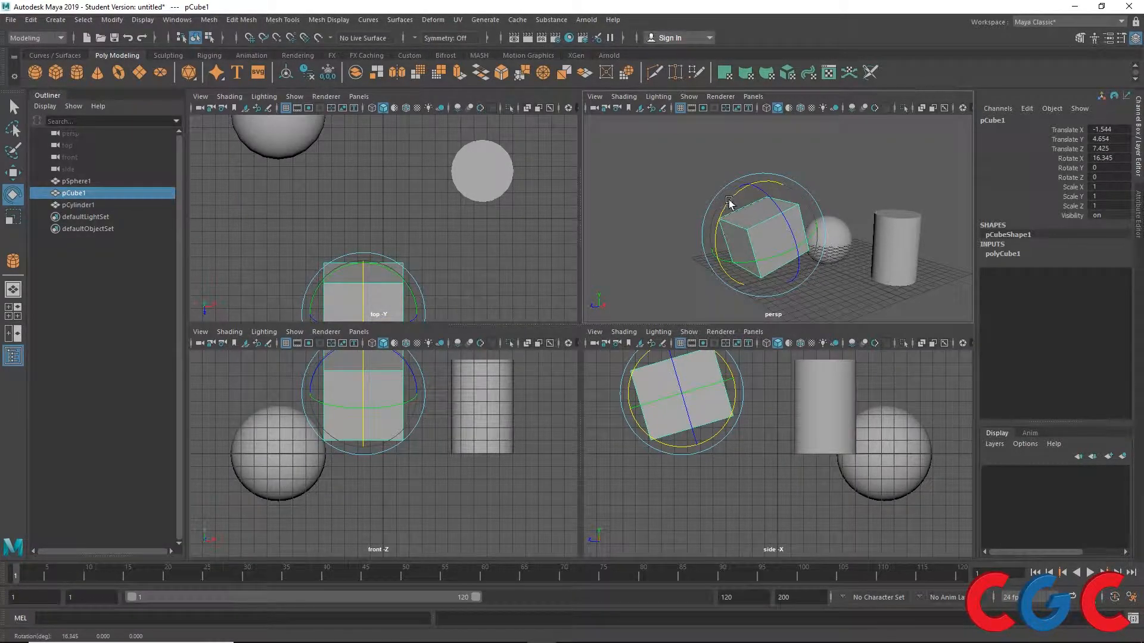
key(ctrl+z)
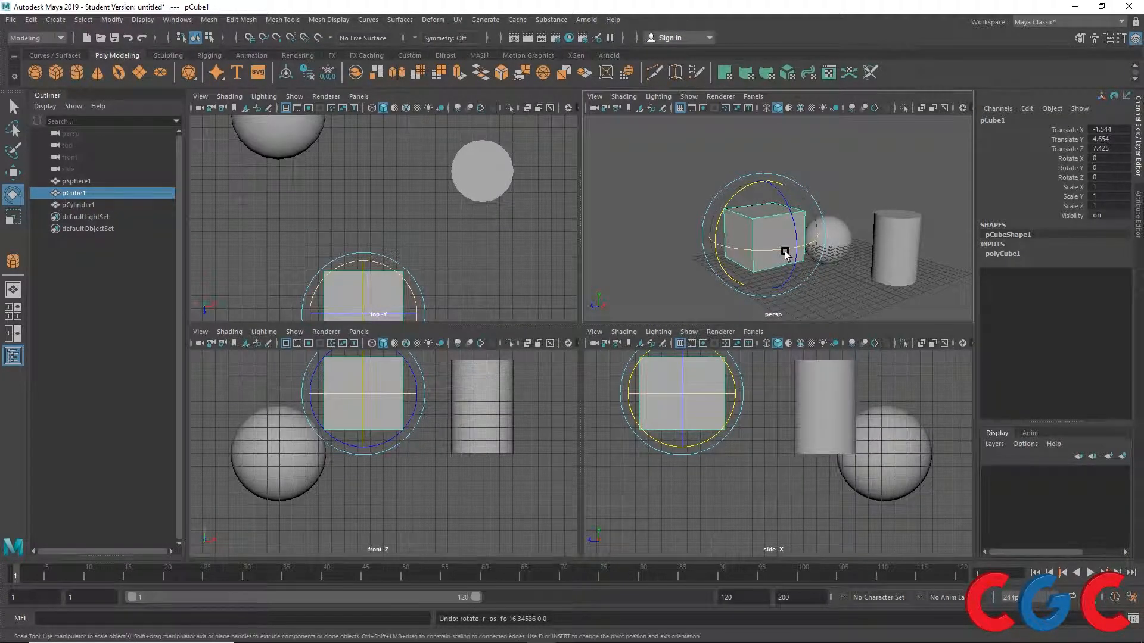
Try scaling the cube to about 1.825 along X and to about 1.963 in the XY plane, undoing each.
key(r)
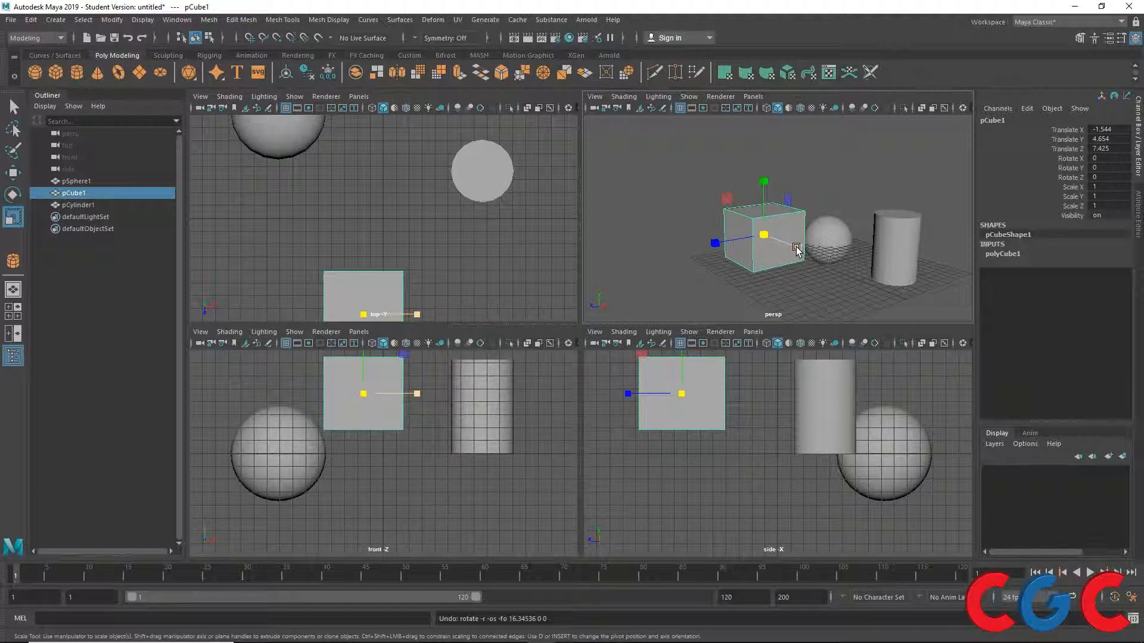
alt+drag(796, 246, 867, 262)
key(ctrl+z)
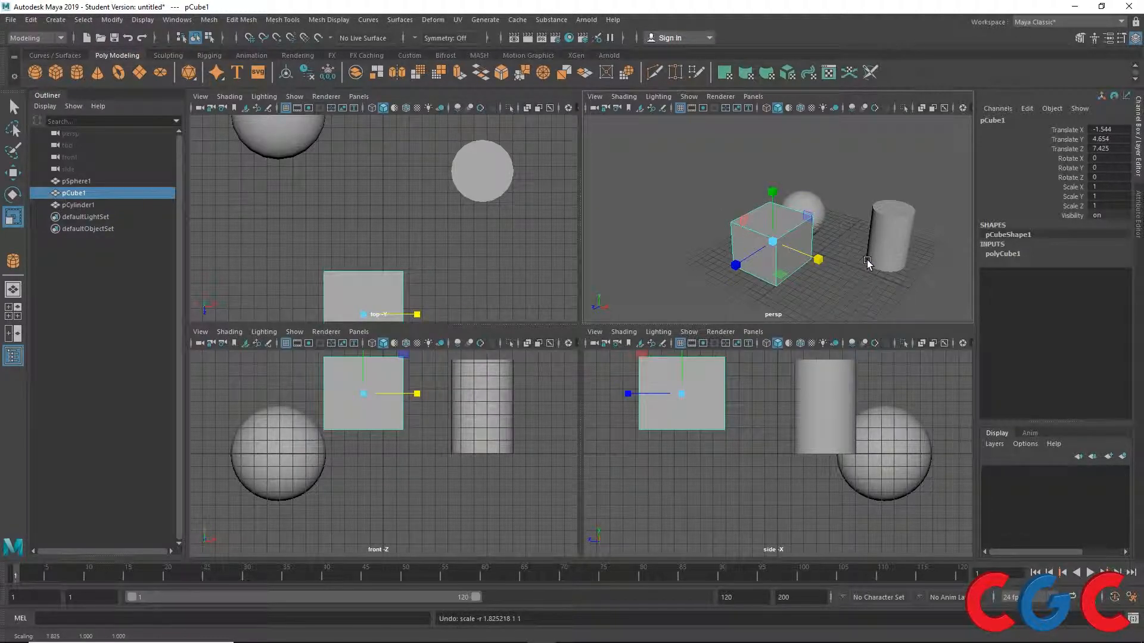
drag(806, 213, 831, 202)
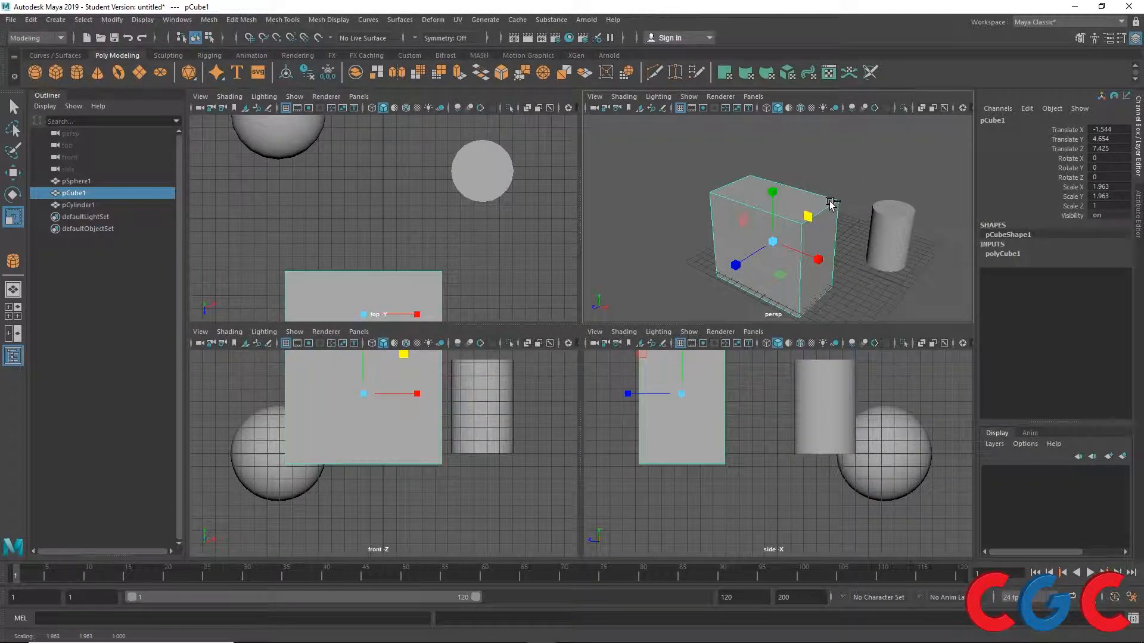
key(ctrl+z)
Try scaling the cube uniformly to about 1.099 on all axes and undo the scaling.
alt+drag(836, 247, 855, 221)
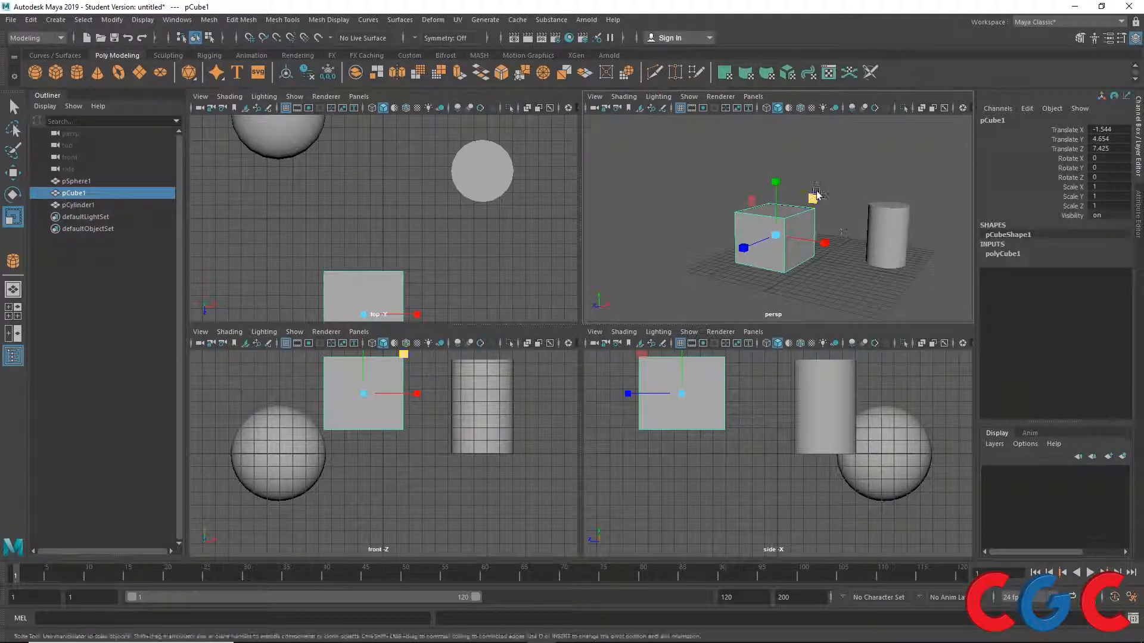
scroll(812, 200, up, 3)
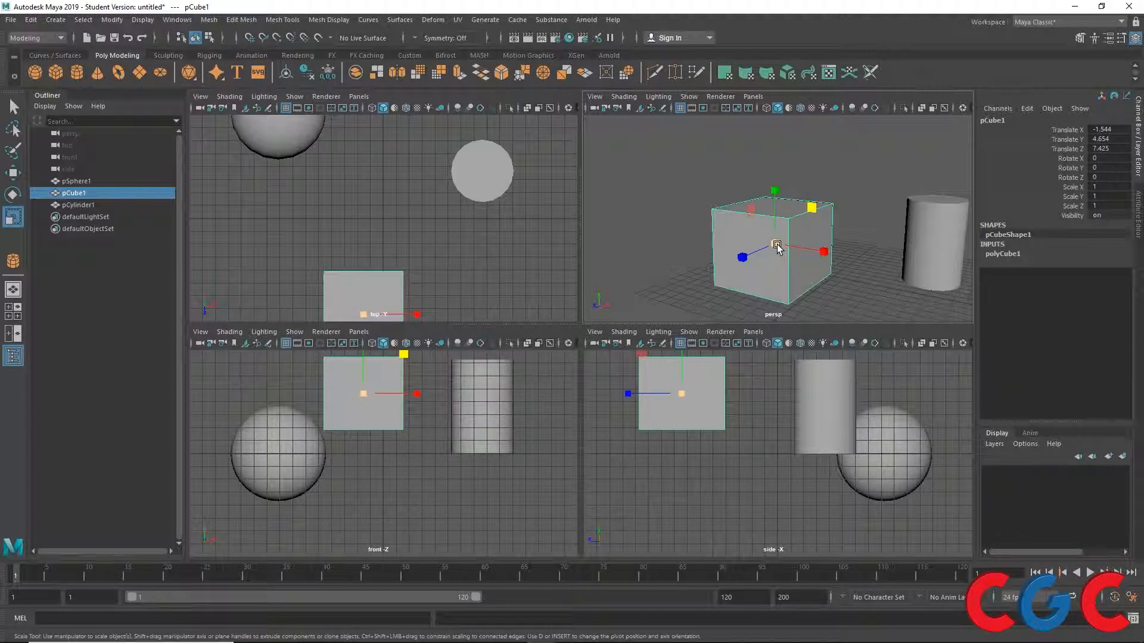
mouse_move(777, 244)
mouse_down()
mouse_move(838, 212)
mouse_move(797, 254)
mouse_move(789, 244)
mouse_up()
key(ctrl+z)
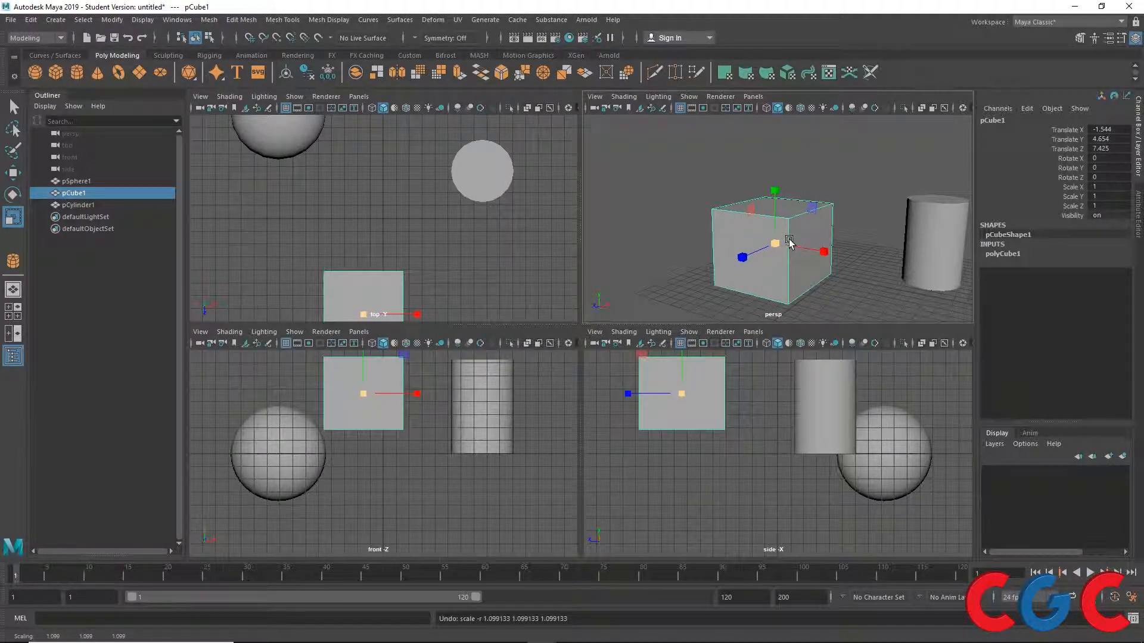
Review the tool settings of the Move, Rotate and Scale tools and close the settings window.
key(w)
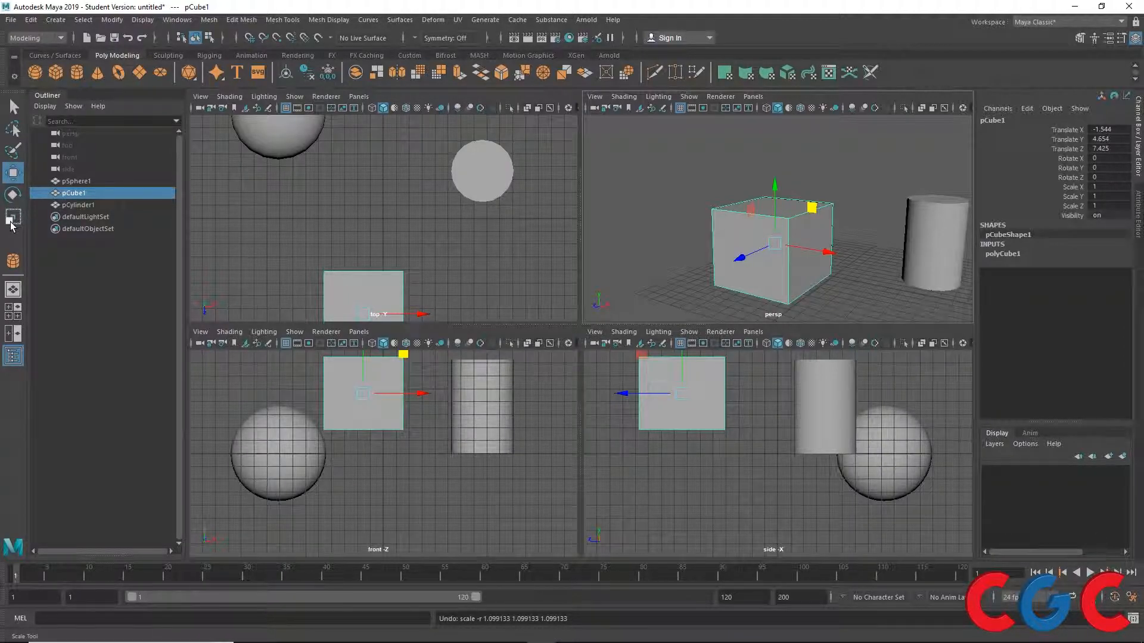
double_click(12, 178)
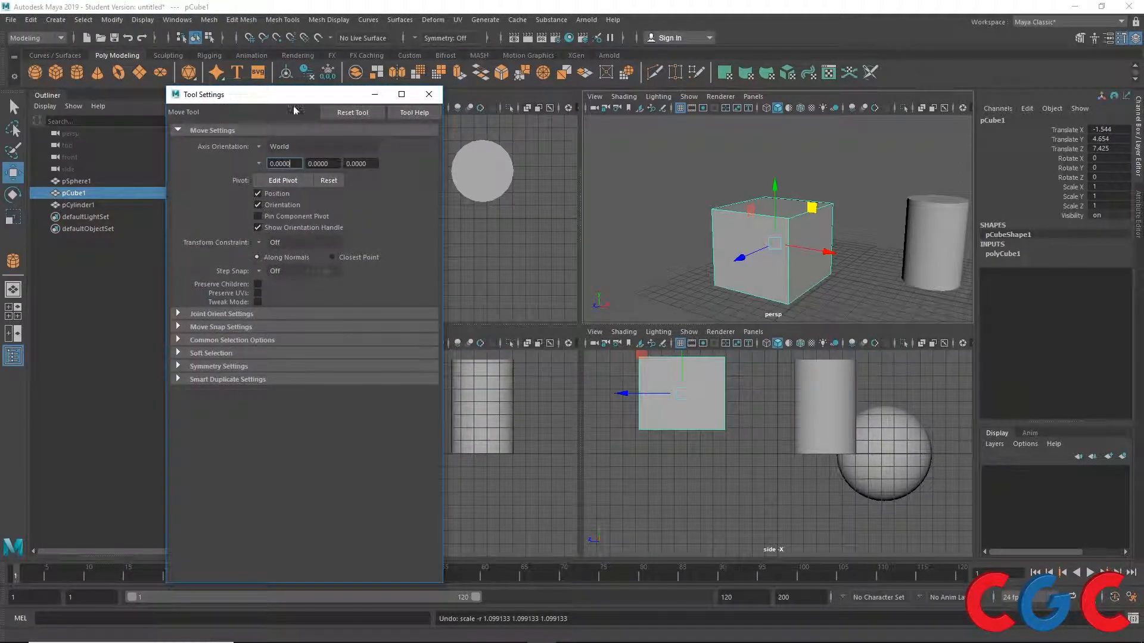
drag(287, 103, 270, 160)
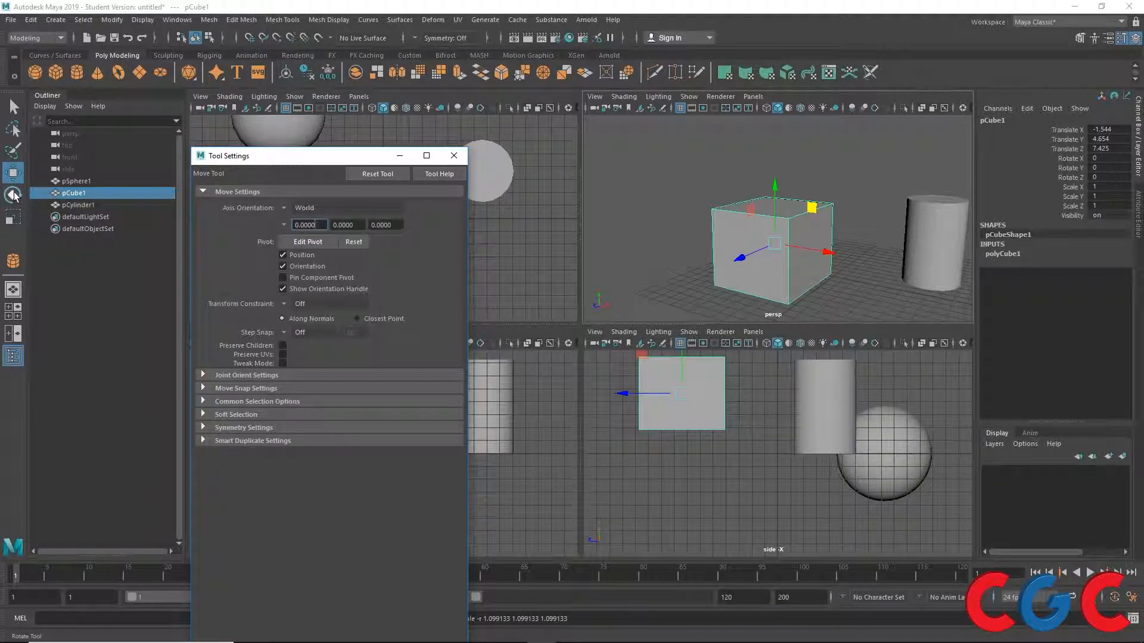
click(13, 196)
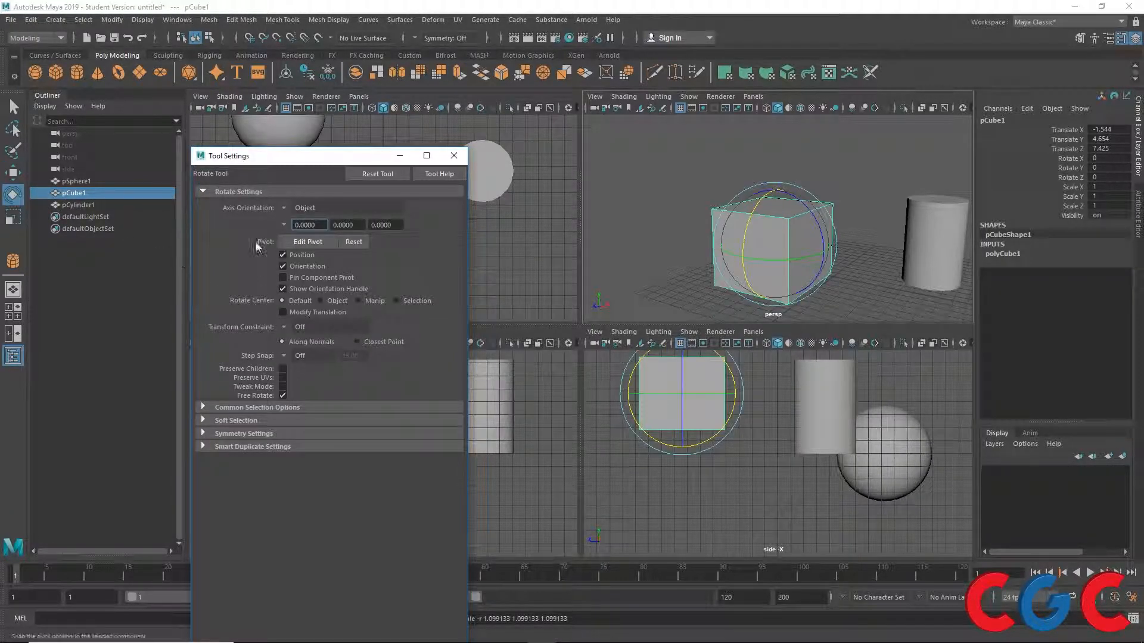
click(13, 216)
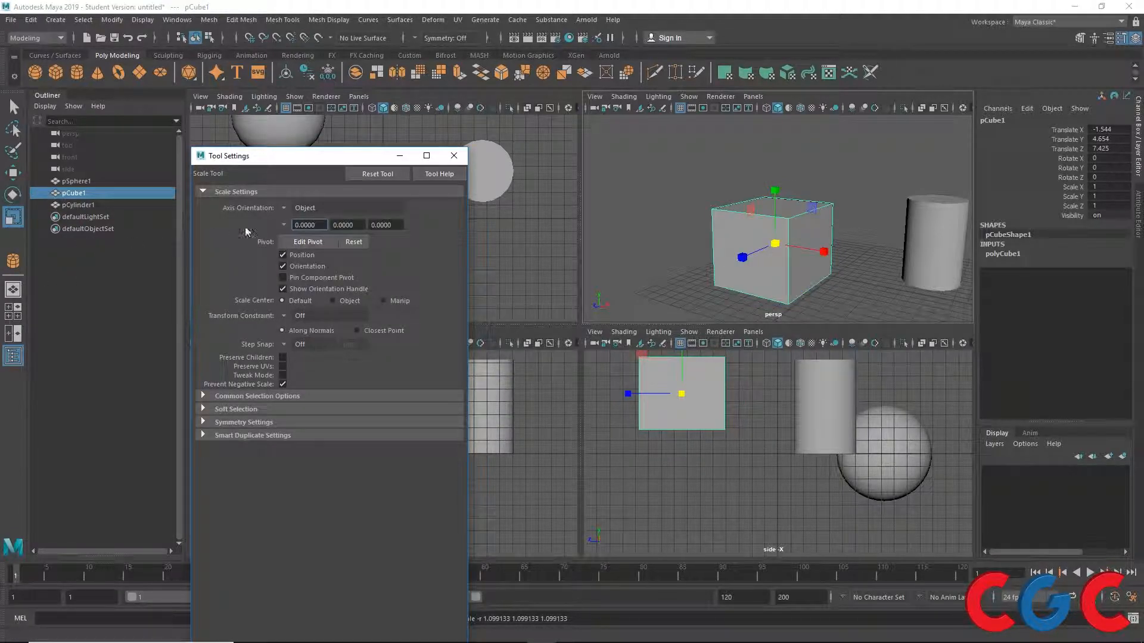
click(454, 156)
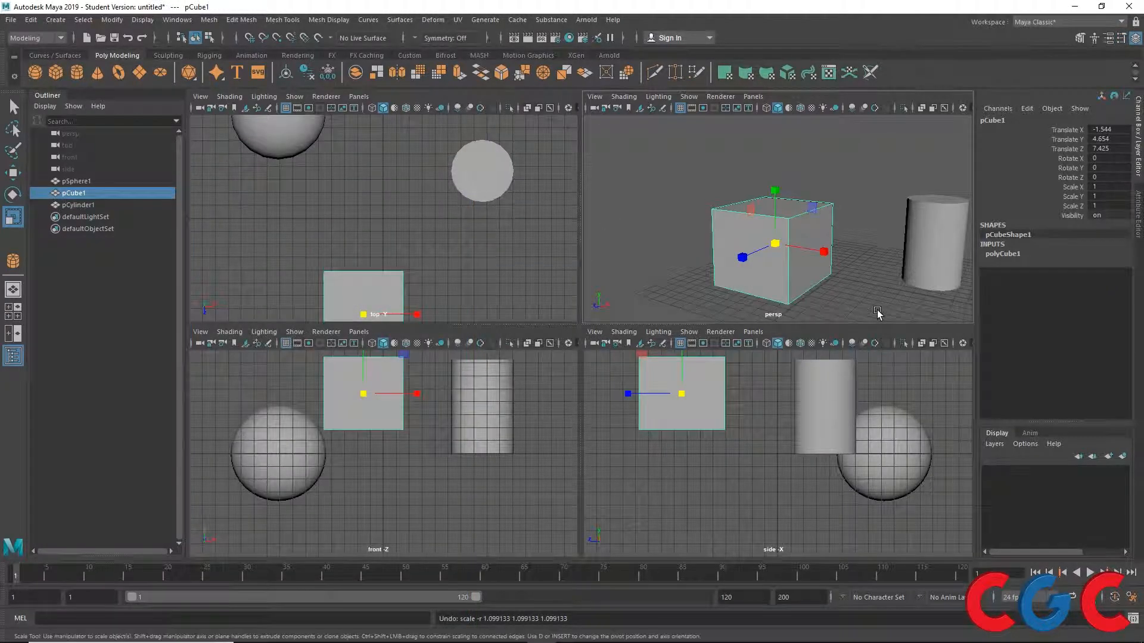
Return the selected cube to the Move tool with all three objects in the perspective view.
key(w)
alt+drag(789, 283, 748, 241)
scroll(768, 250, down, 3)
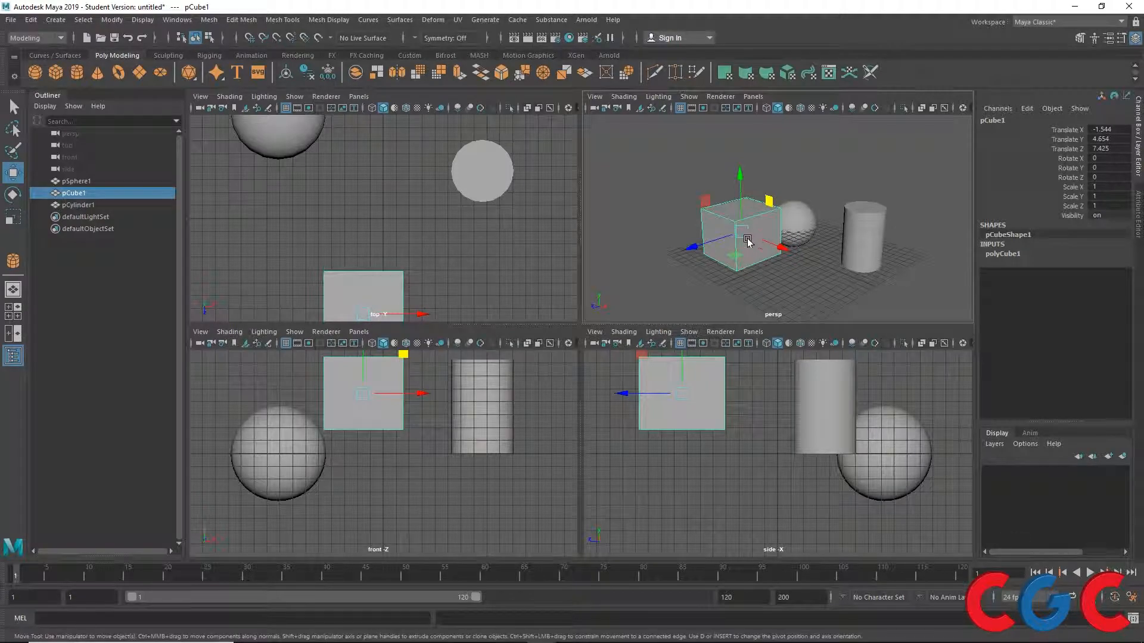
Examine the Move manipulator's axis and plane handles on the cube from several angles in the perspective view.
scroll(748, 241, up, 2)
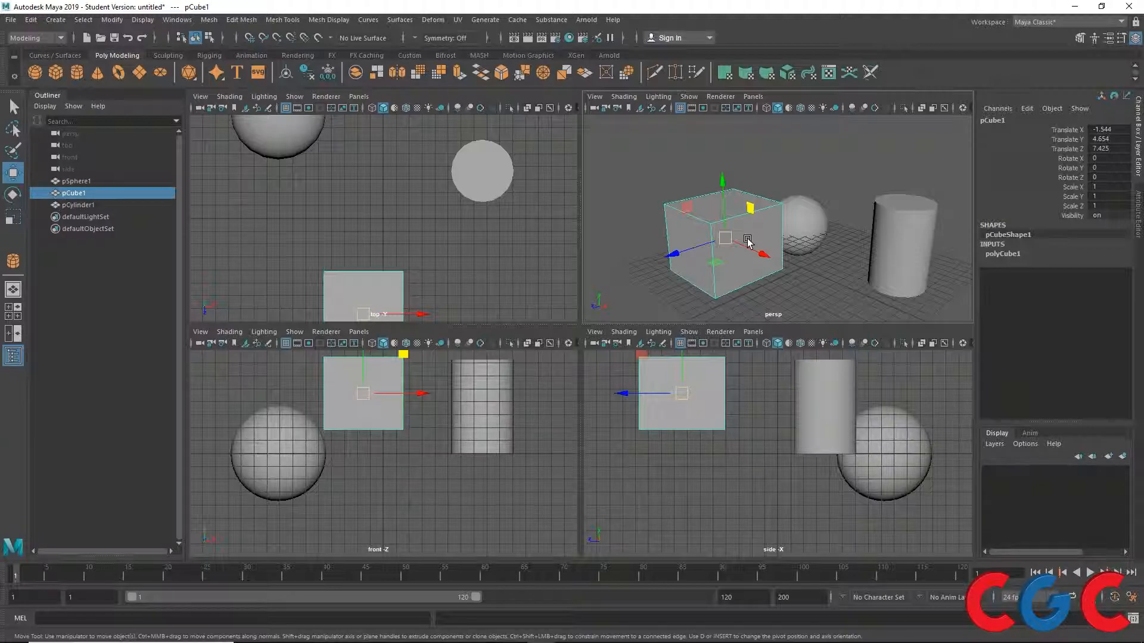
alt+drag(747, 241, 710, 206)
alt+drag(738, 164, 764, 152)
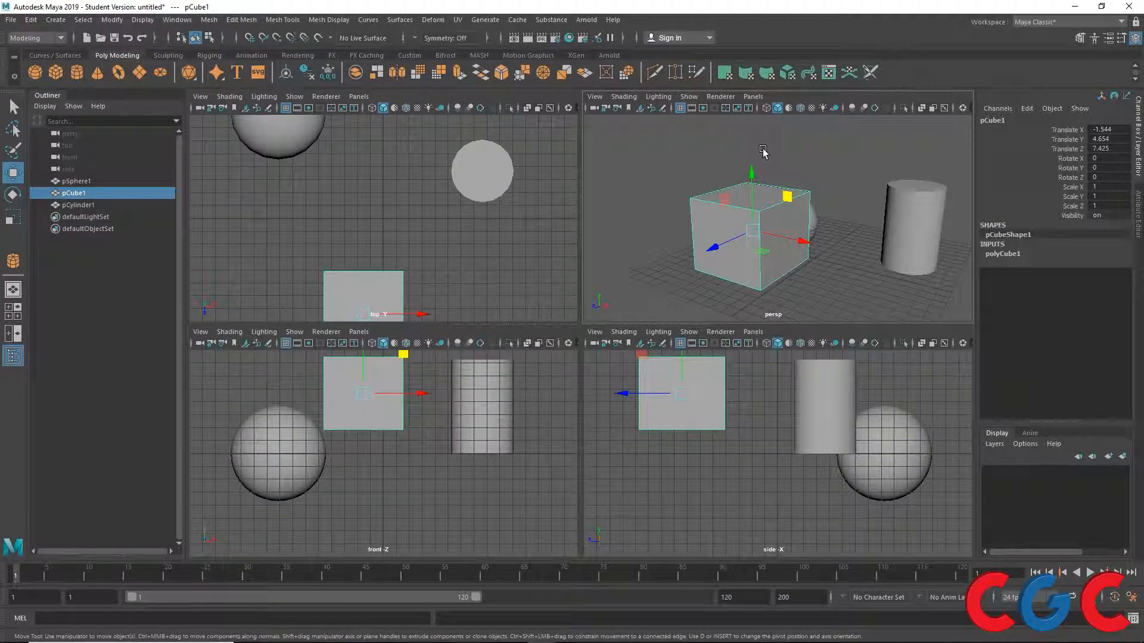
alt+drag(756, 250, 694, 250)
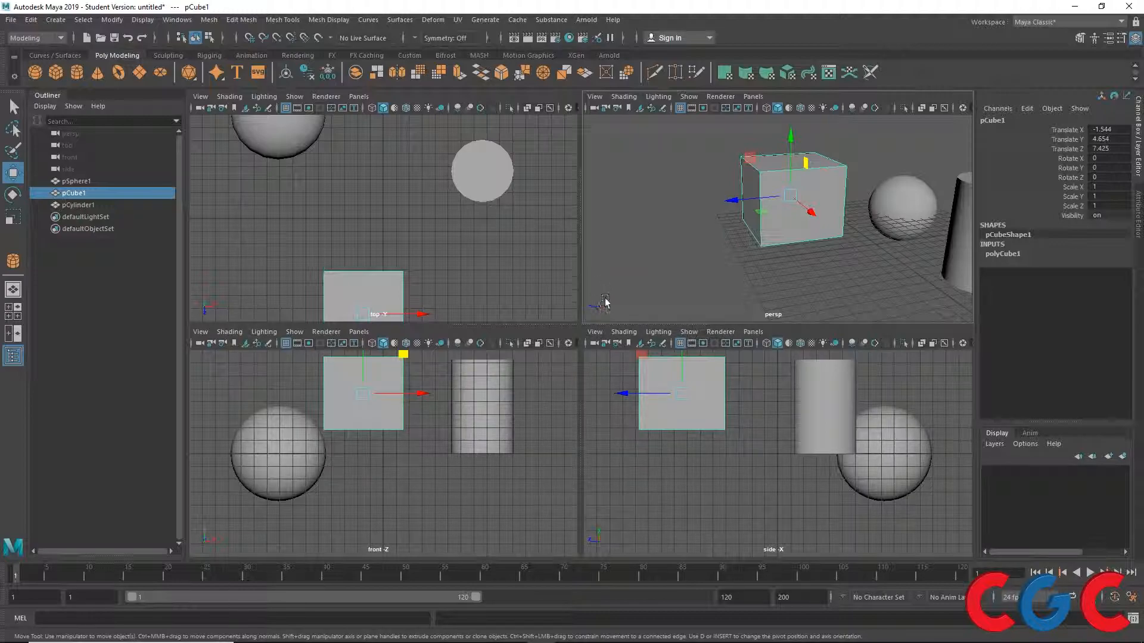
alt+drag(608, 314, 625, 300)
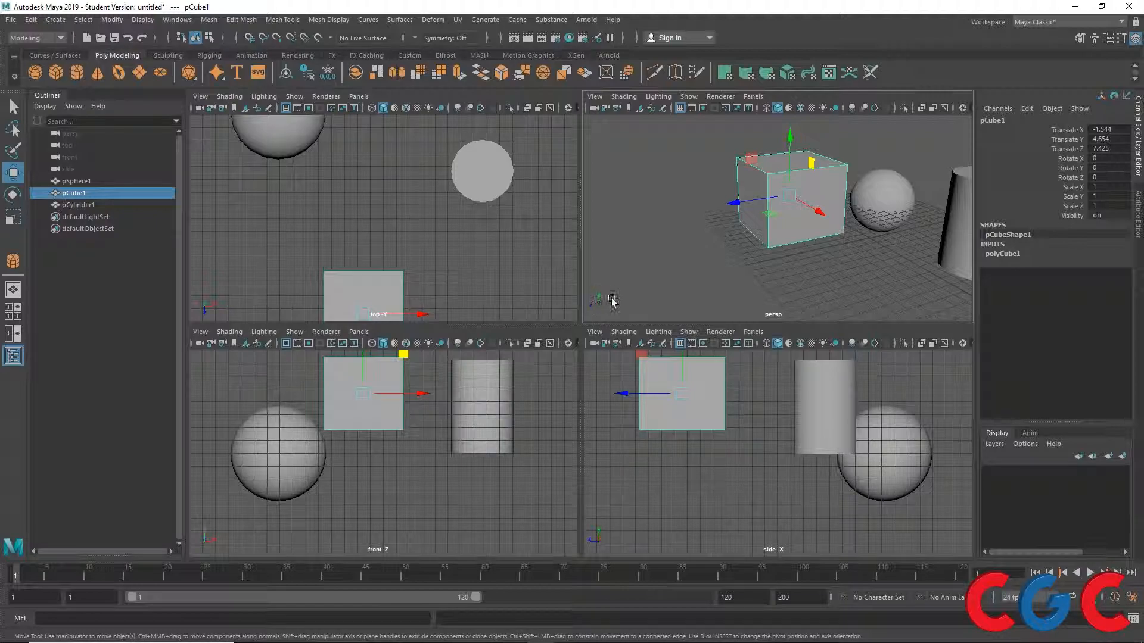
alt+drag(794, 274, 753, 275)
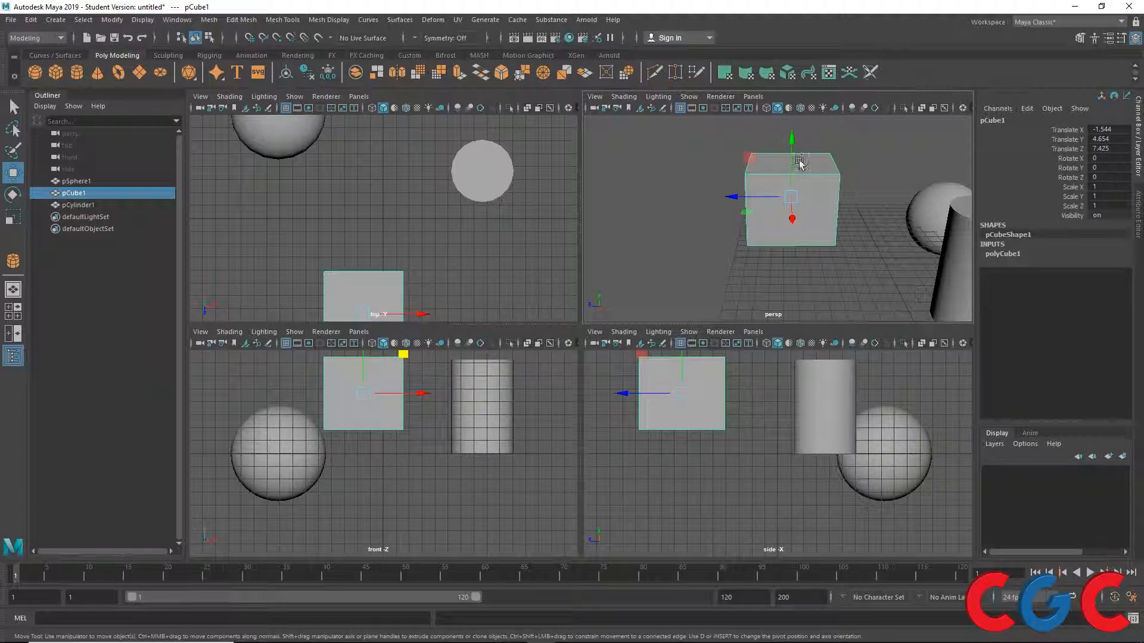
mouse_move(683, 290)
alt+mouse_down()
mouse_move(730, 281)
mouse_move(673, 289)
alt+mouse_up()
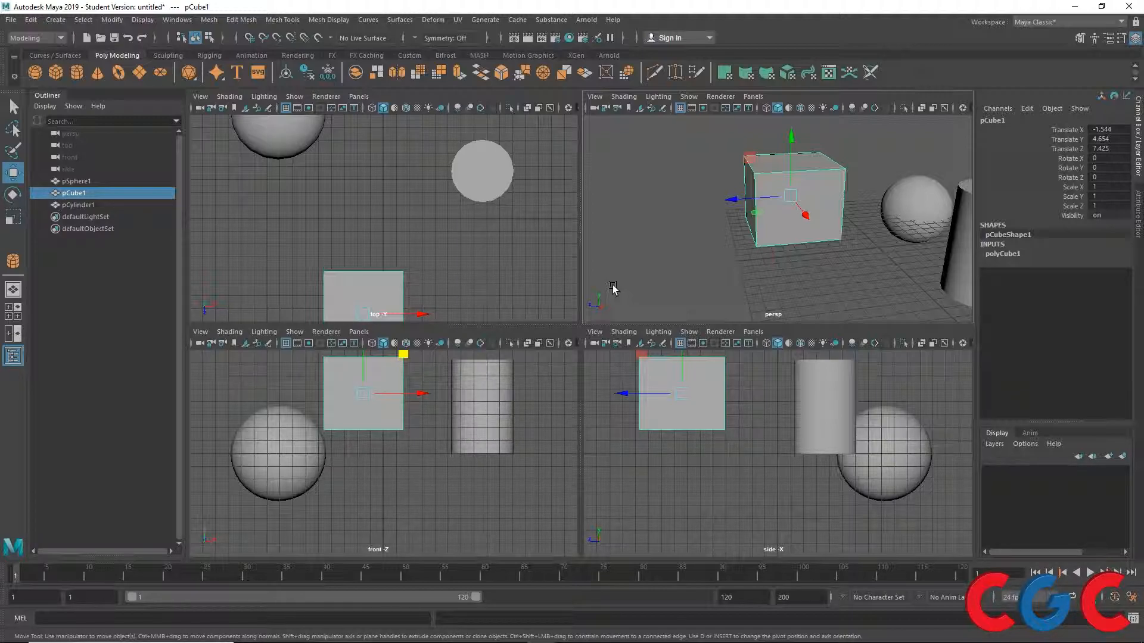
alt+drag(723, 290, 713, 269)
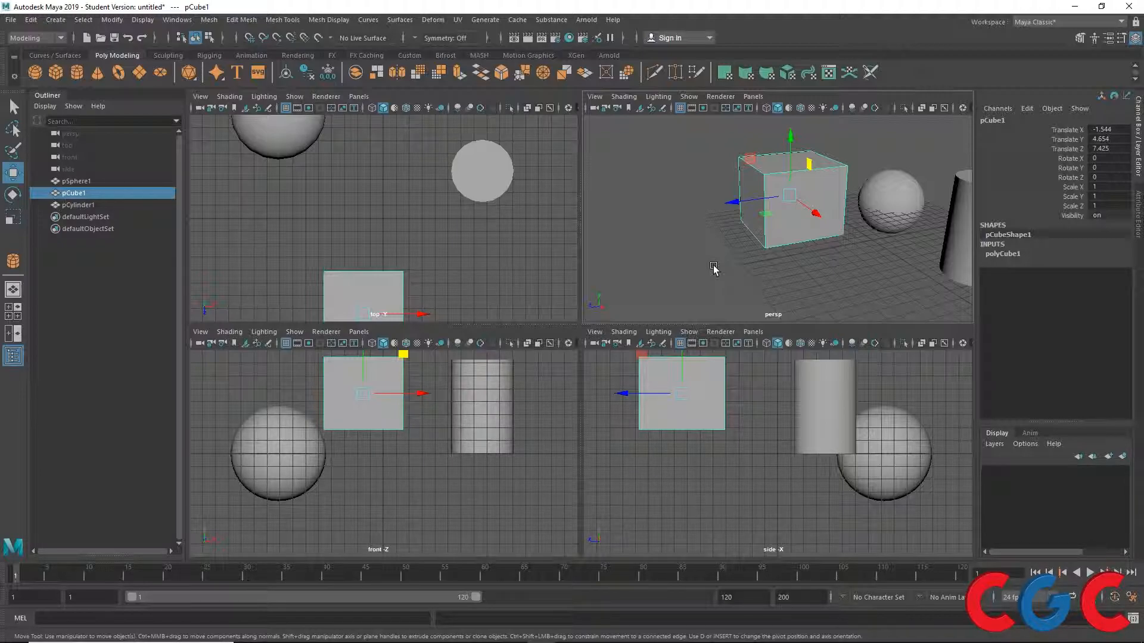
alt+drag(713, 269, 736, 189)
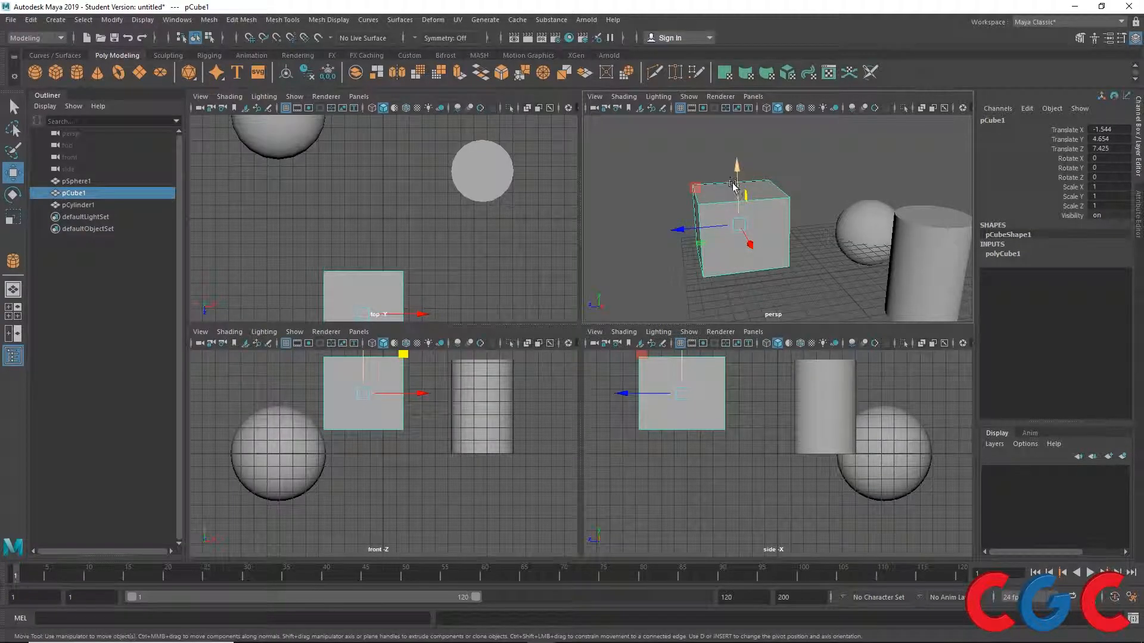
Try rotating the cube to about -16.56 degrees around X and undo the rotation.
key(e)
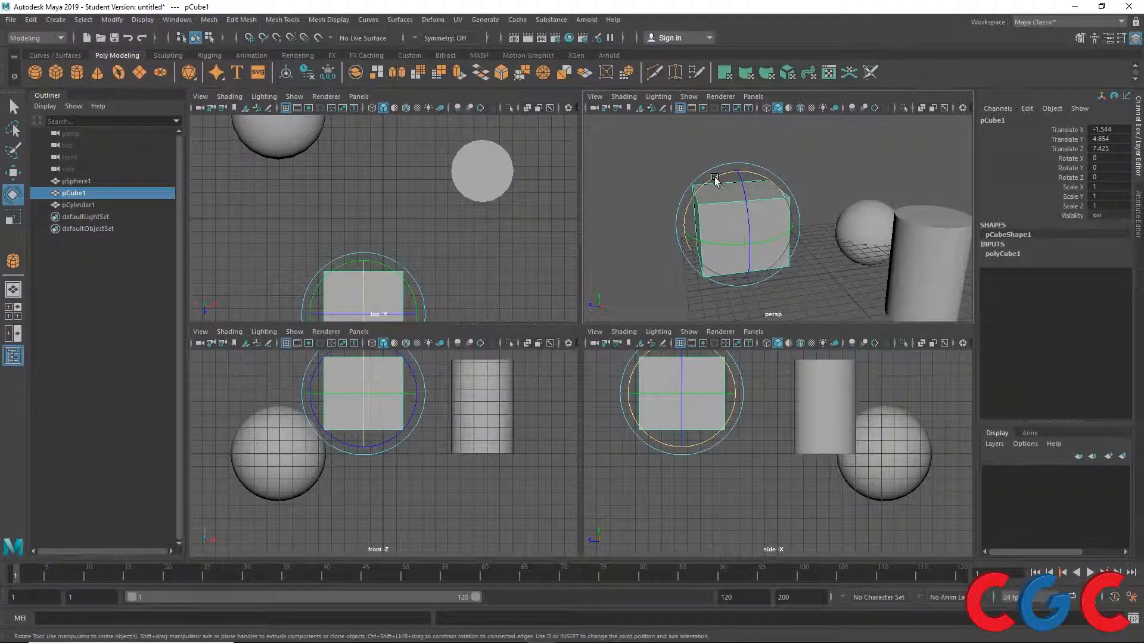
mouse_move(711, 182)
mouse_down()
mouse_move(750, 174)
mouse_move(708, 181)
mouse_move(739, 177)
mouse_move(726, 178)
mouse_up()
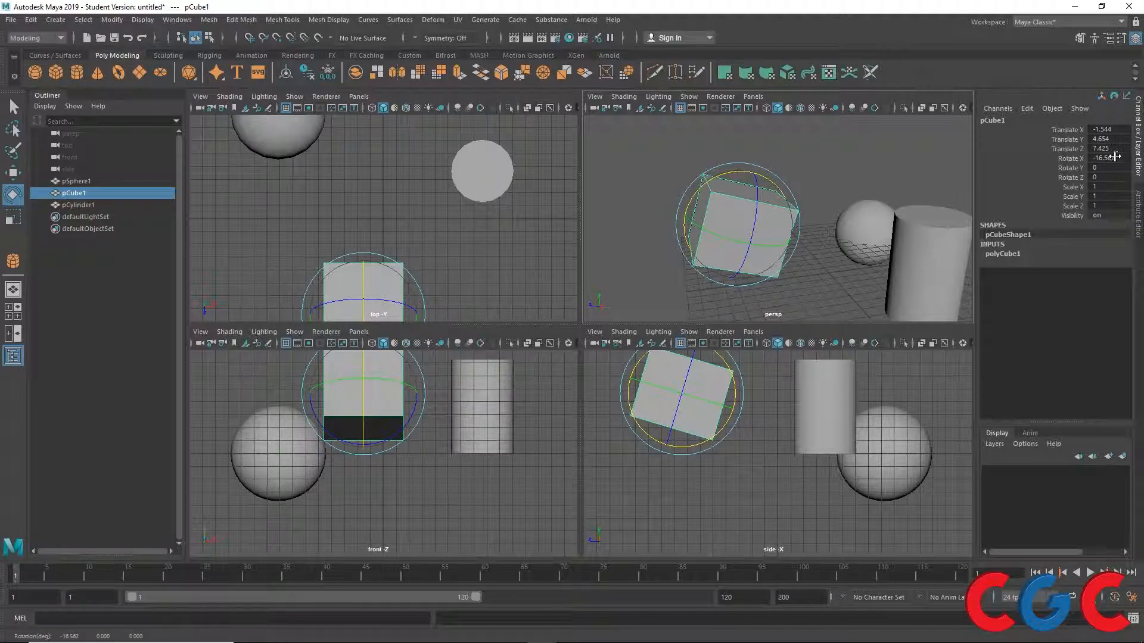
key(ctrl+z)
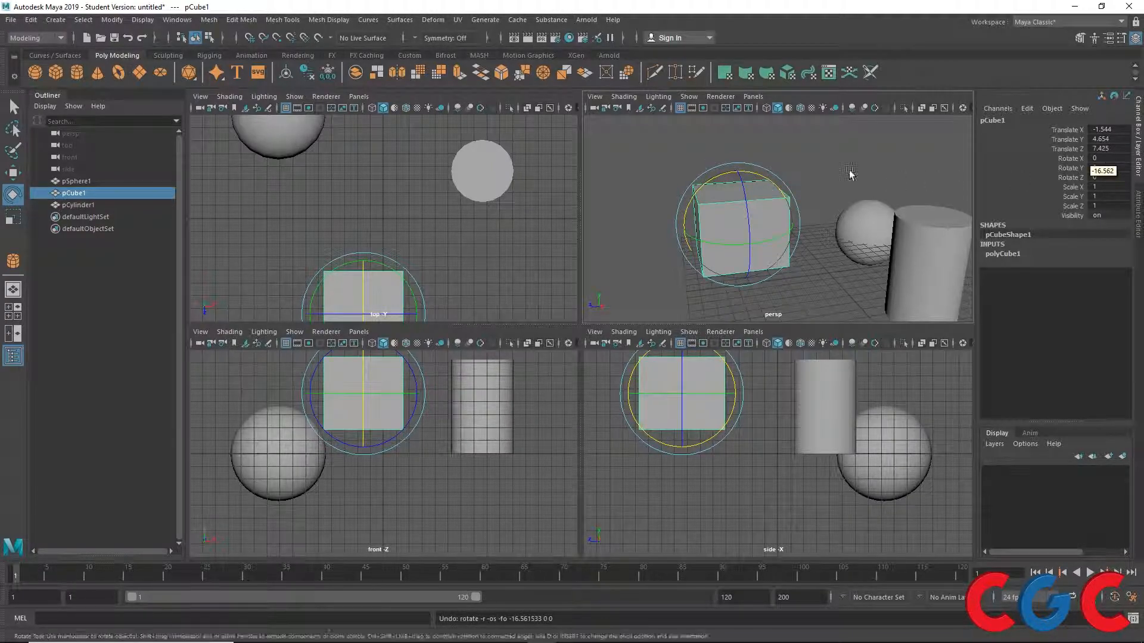
click(709, 186)
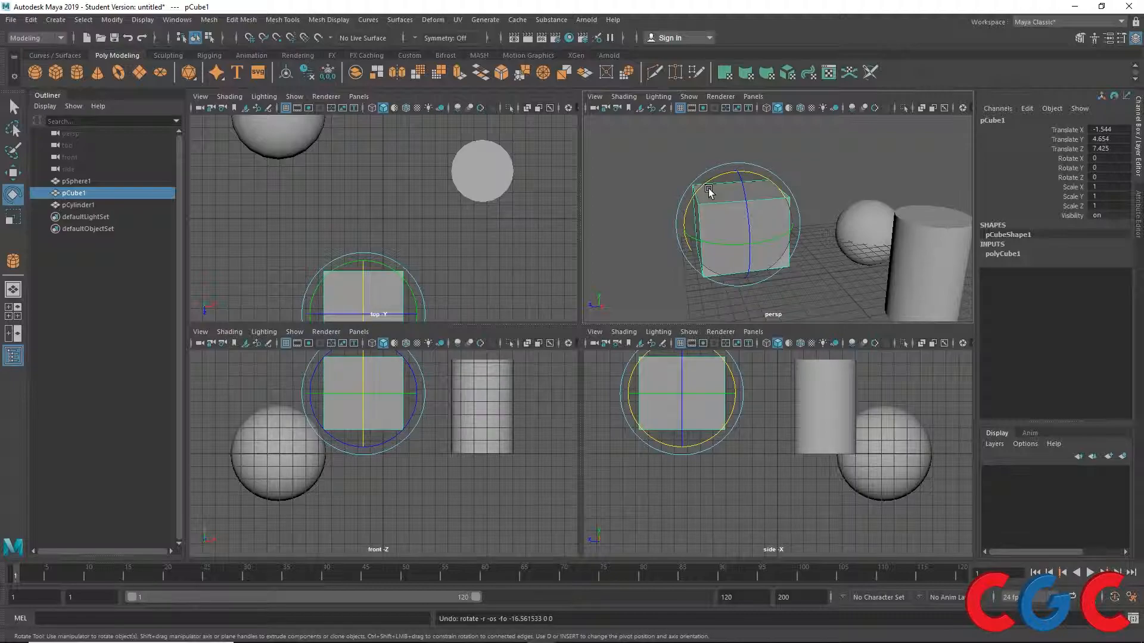
Set the Rotate tool's step snap to Relative with a step of 10 and close the tool settings.
double_click(13, 195)
drag(299, 162, 312, 109)
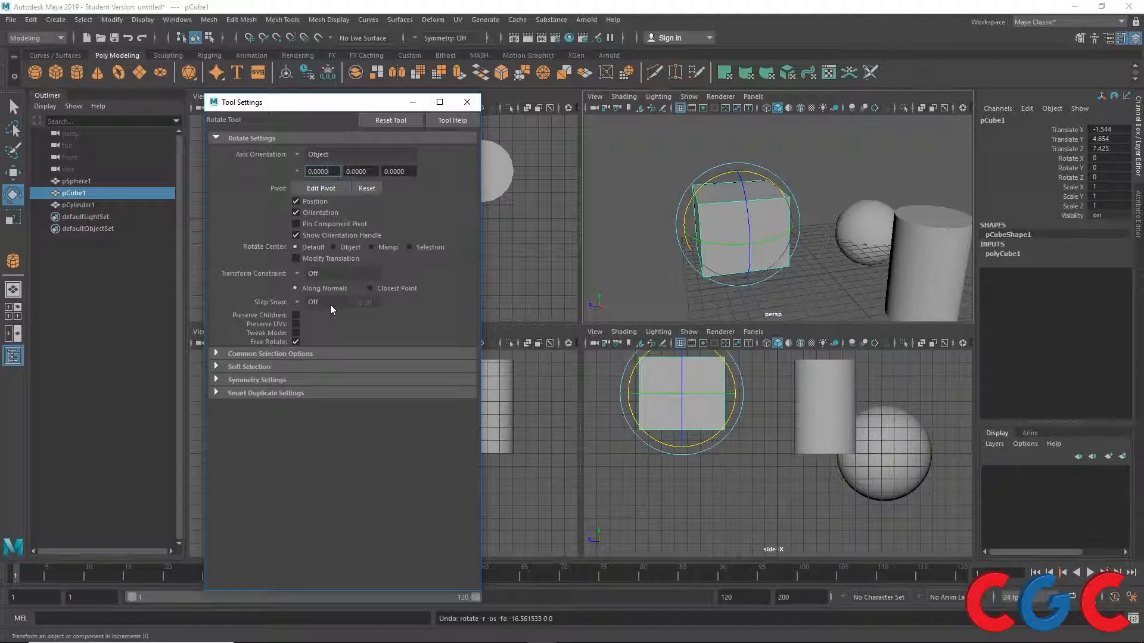
click(297, 302)
click(307, 327)
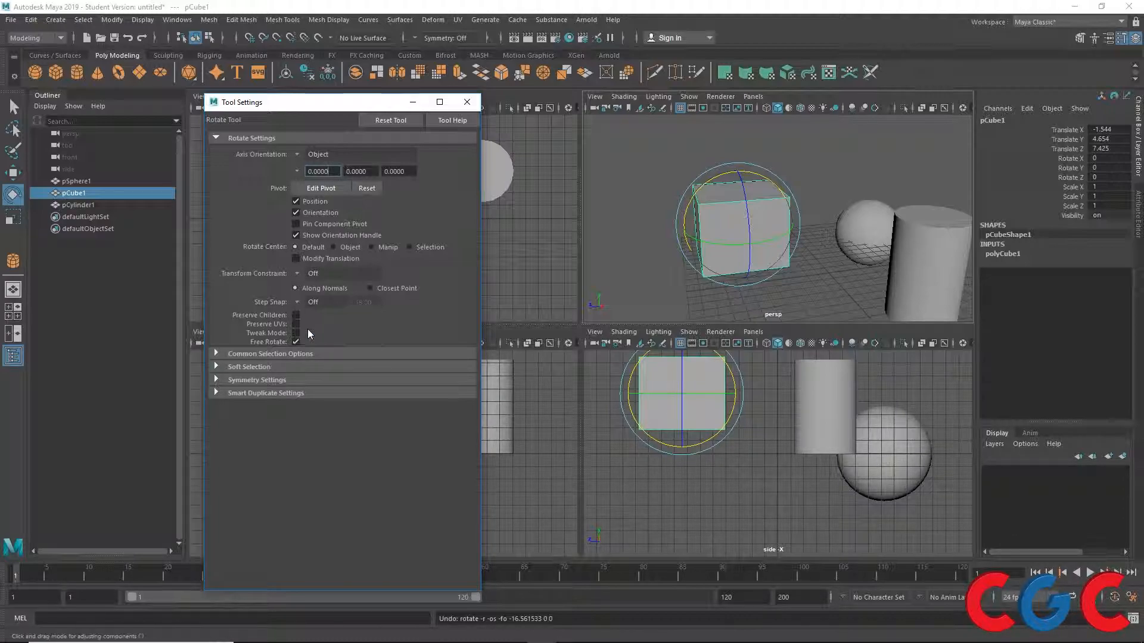
click(358, 303)
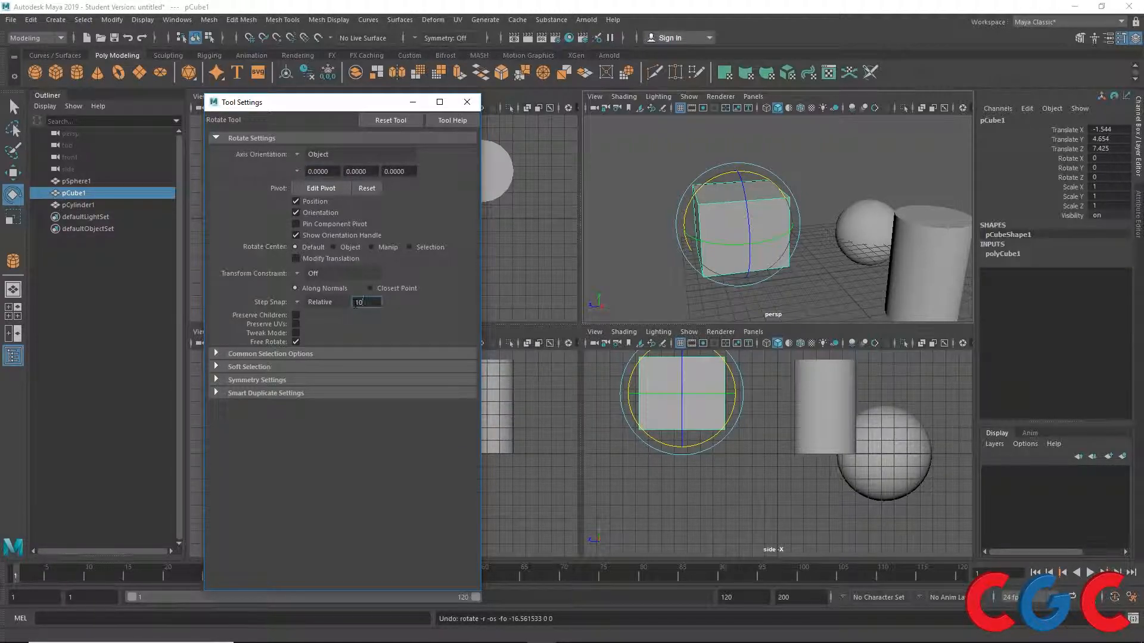
click(467, 102)
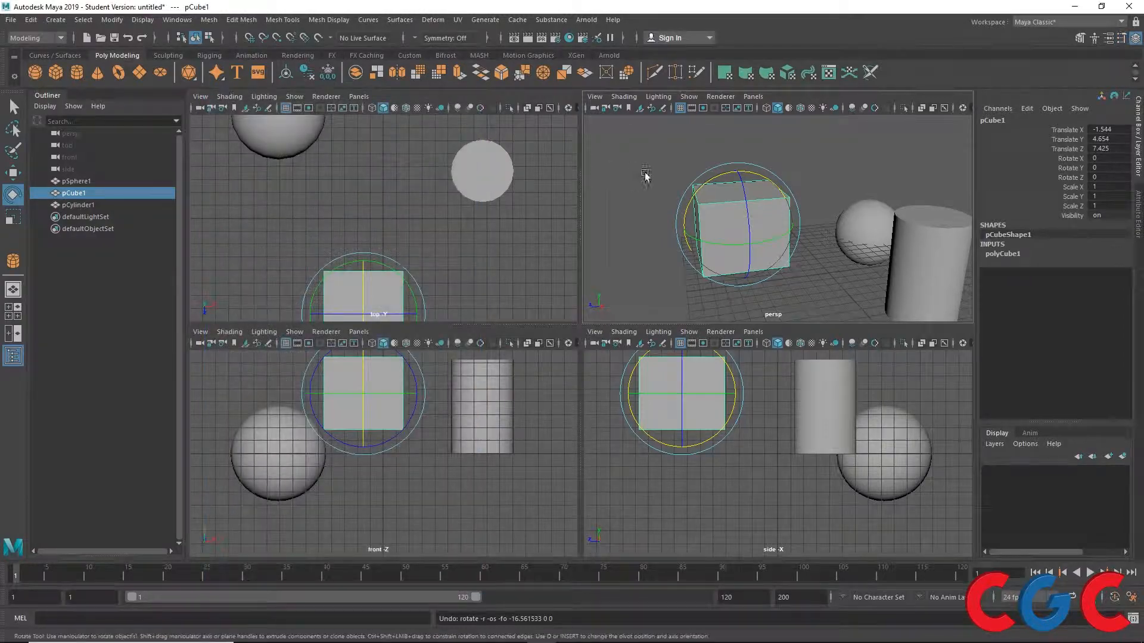
Rotate the cube to -30 degrees around Z with step snapping and return to the Move tool.
click(745, 186)
drag(745, 186, 747, 215)
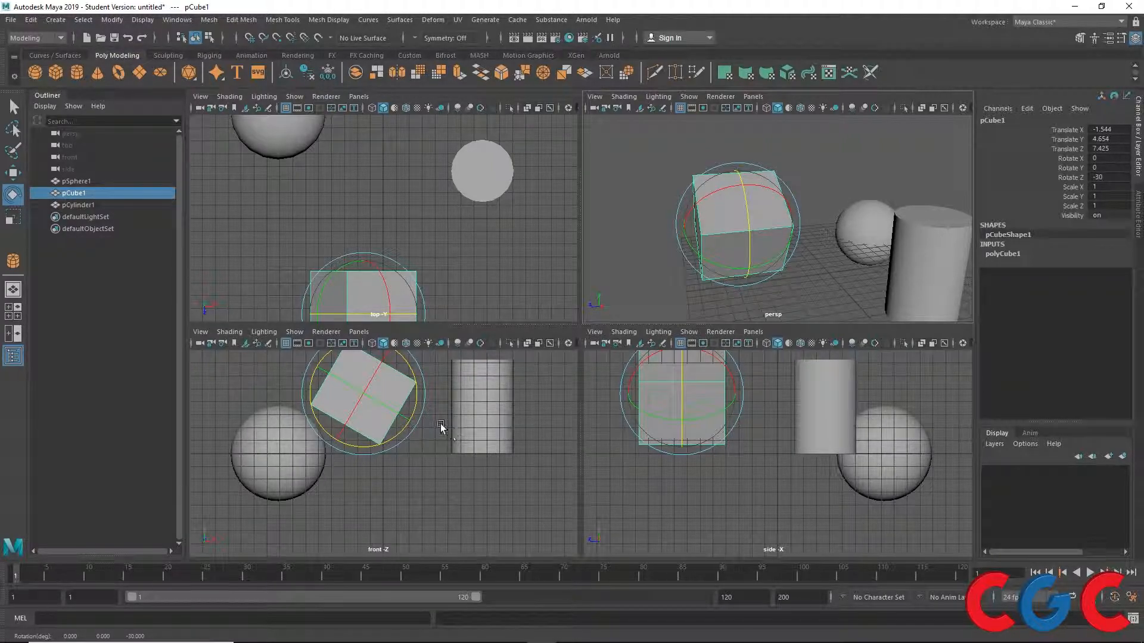
alt+middle_drag(445, 429, 439, 466)
key(w)
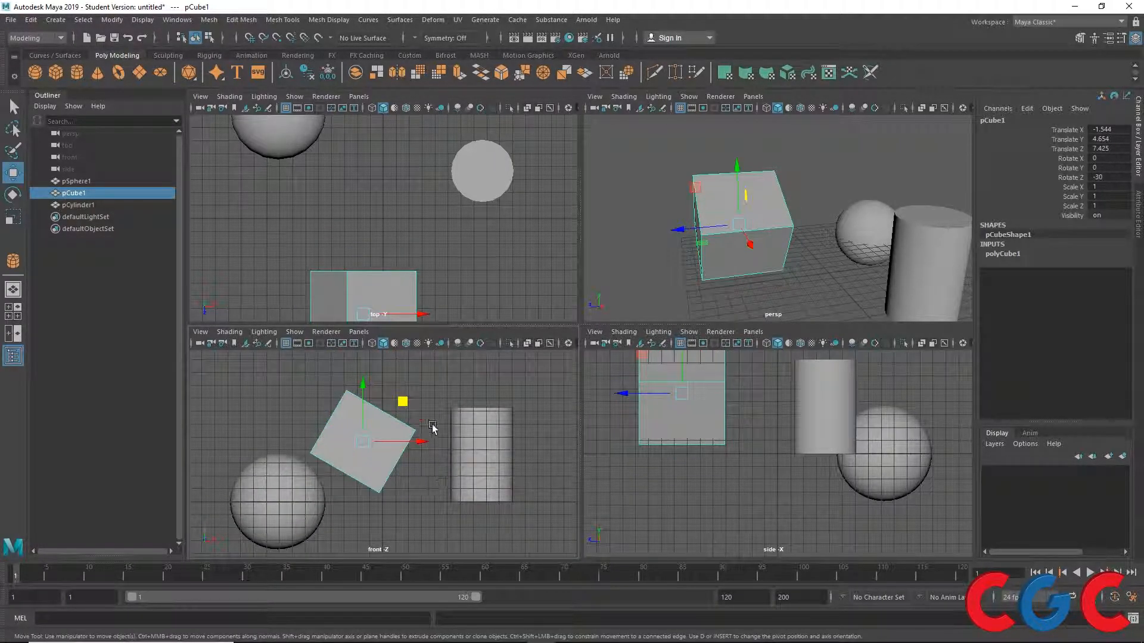
Examine the Move manipulator's world-aligned axes against the rotated cube in the front and perspective views.
alt+middle_drag(433, 420, 422, 458)
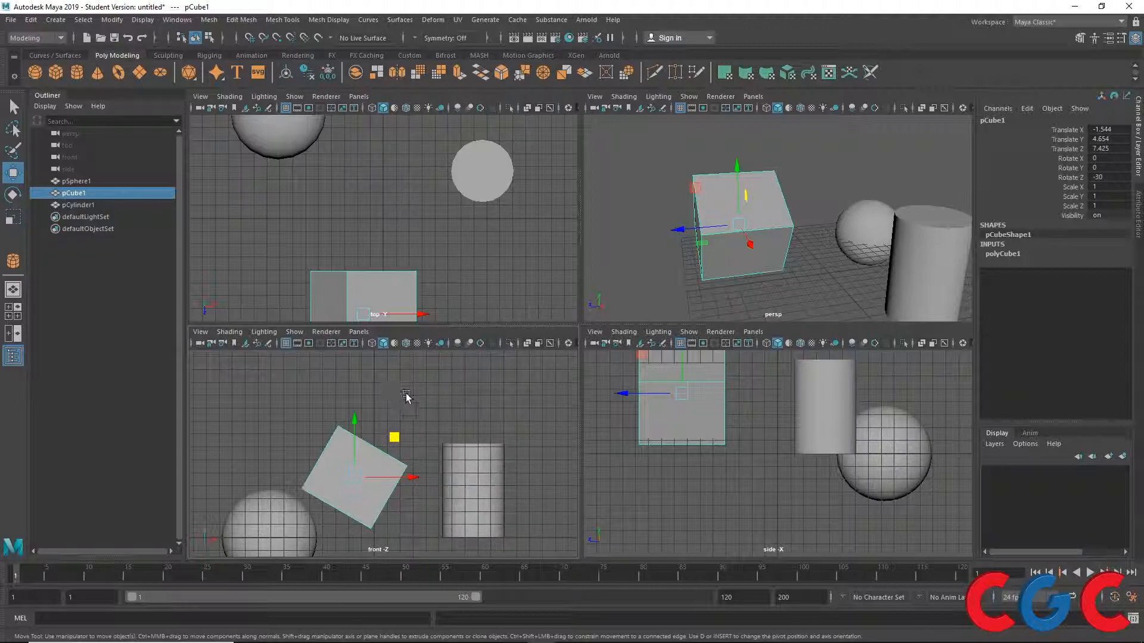
scroll(379, 443, down, 2)
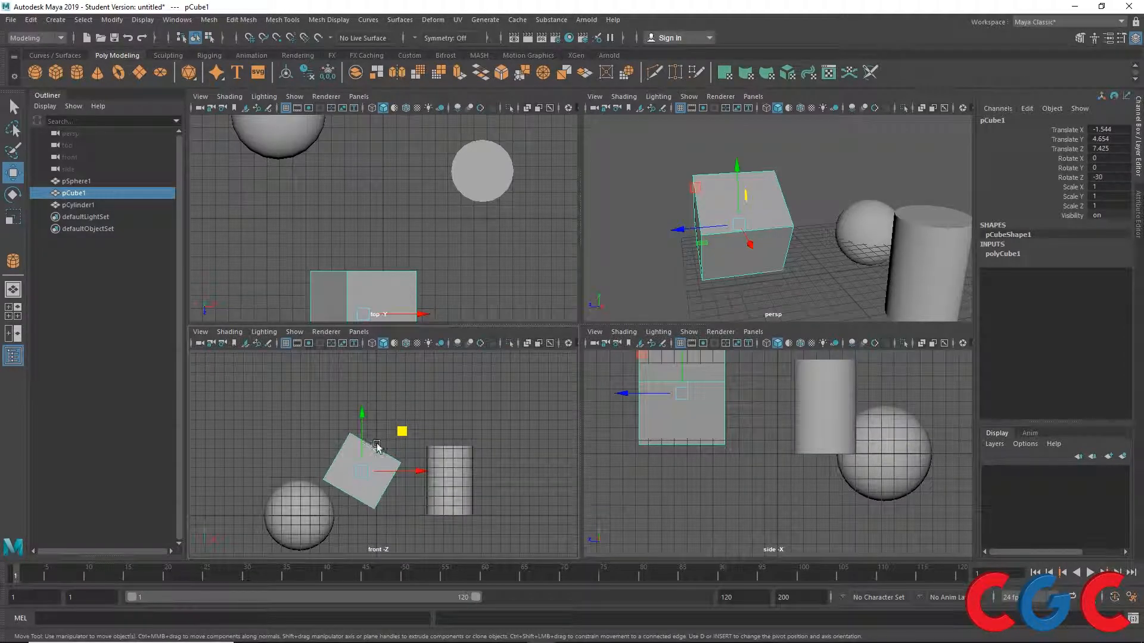
mouse_move(421, 398)
alt+middle_down()
mouse_move(398, 470)
mouse_move(430, 396)
mouse_move(471, 388)
alt+middle_up()
drag(471, 389, 433, 413)
key(ctrl+z)
alt+middle_drag(392, 477, 438, 414)
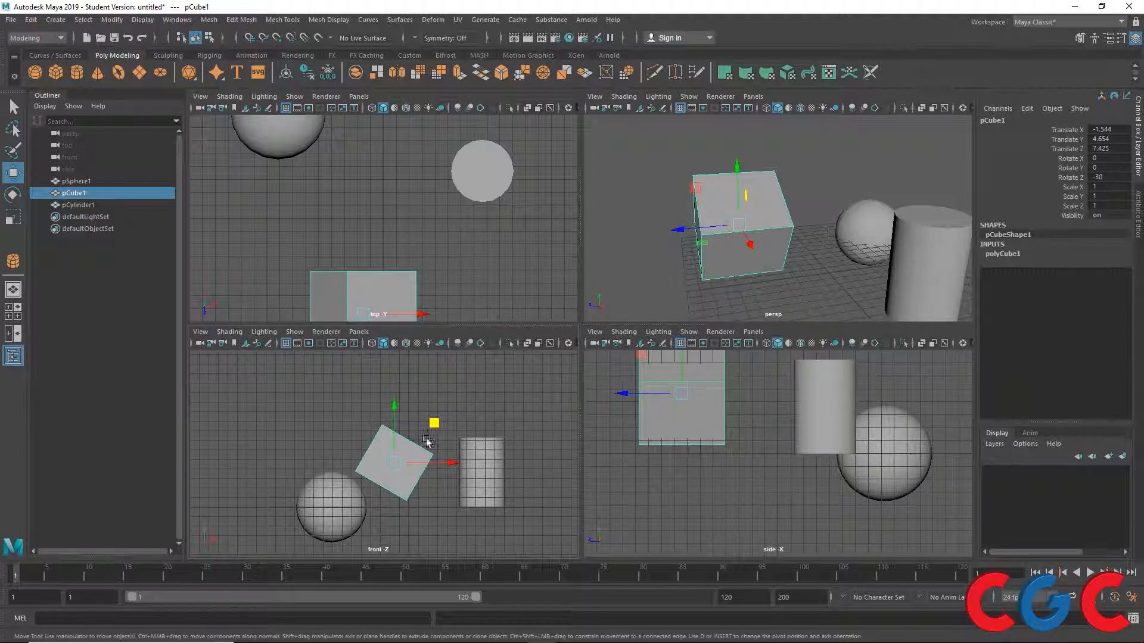
key(space)
alt+drag(630, 332, 562, 373)
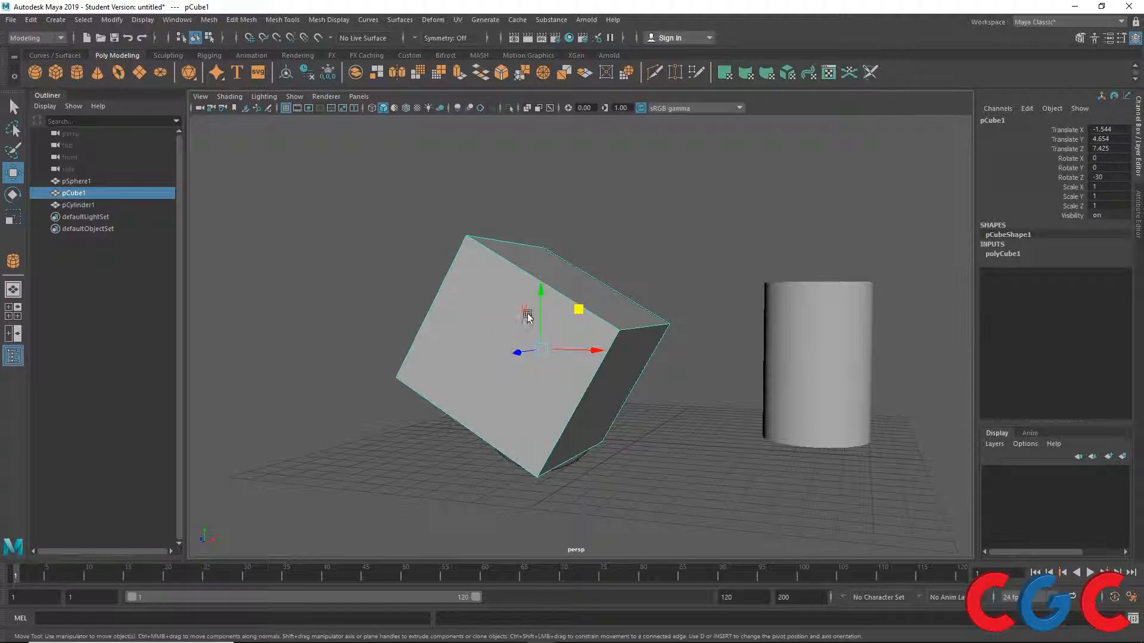
alt+drag(641, 358, 541, 387)
key(space)
alt+drag(636, 315, 671, 312)
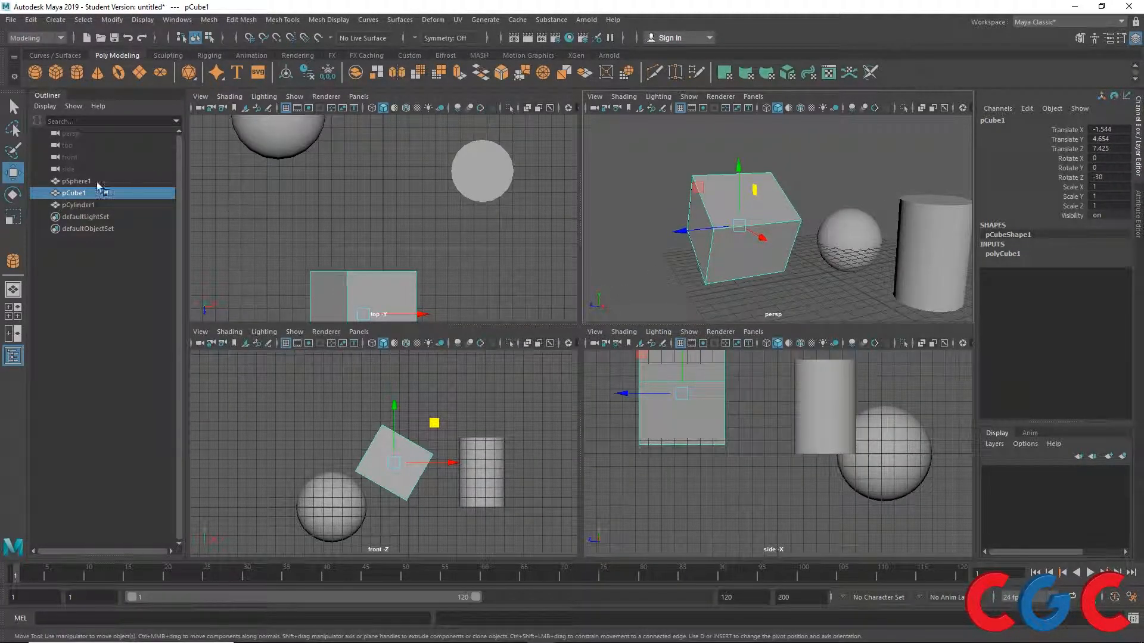
Set the Move tool's axis orientation to Object and close the tool settings.
double_click(13, 172)
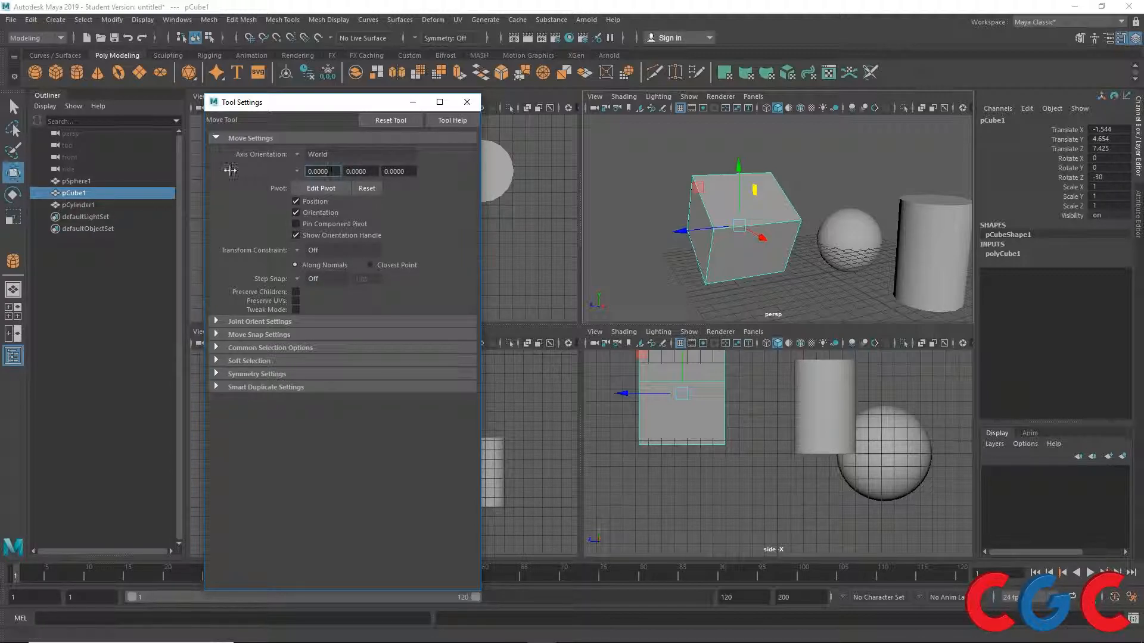
drag(337, 111, 364, 106)
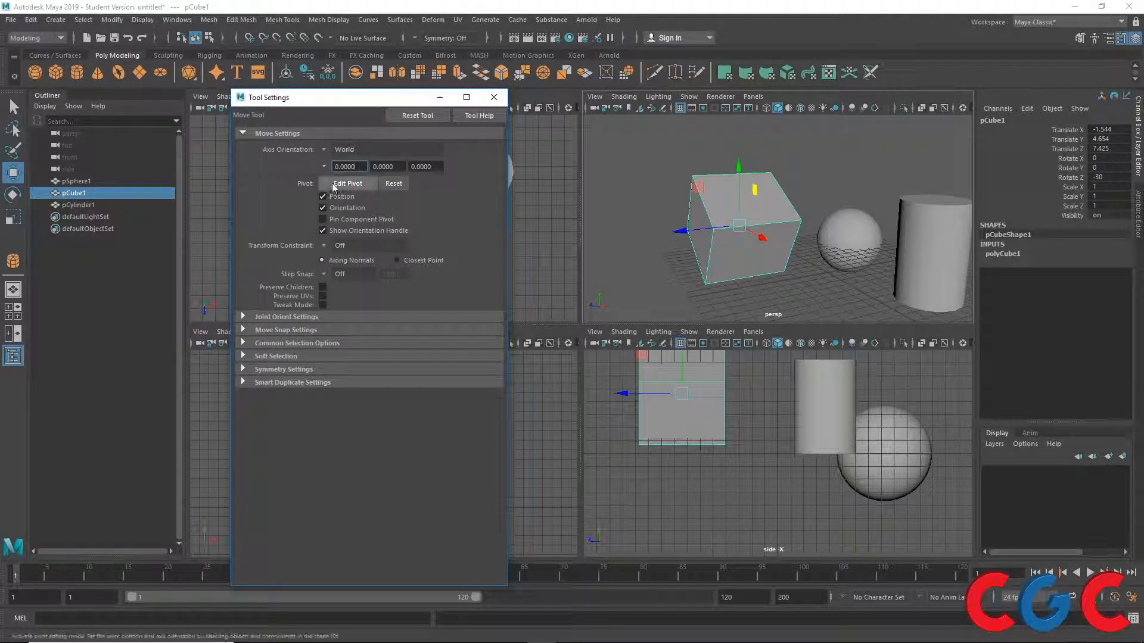
click(325, 149)
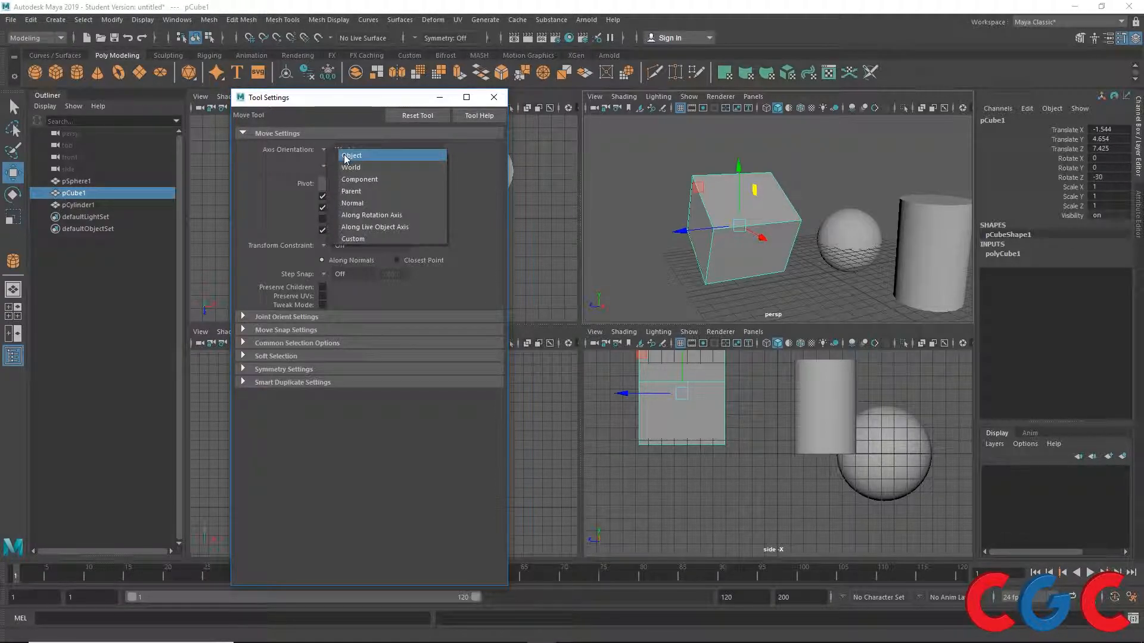
click(345, 156)
click(496, 100)
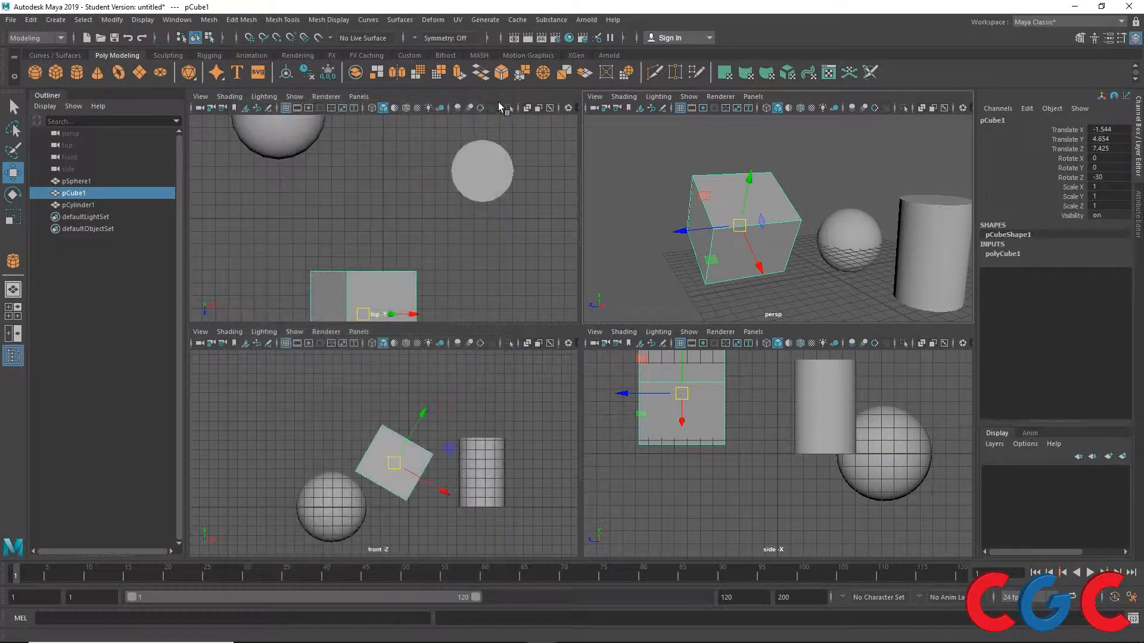
Compare orientations in the maximized front view by switching the Move tool's axis orientation to World and back to Object.
alt+drag(669, 250, 772, 226)
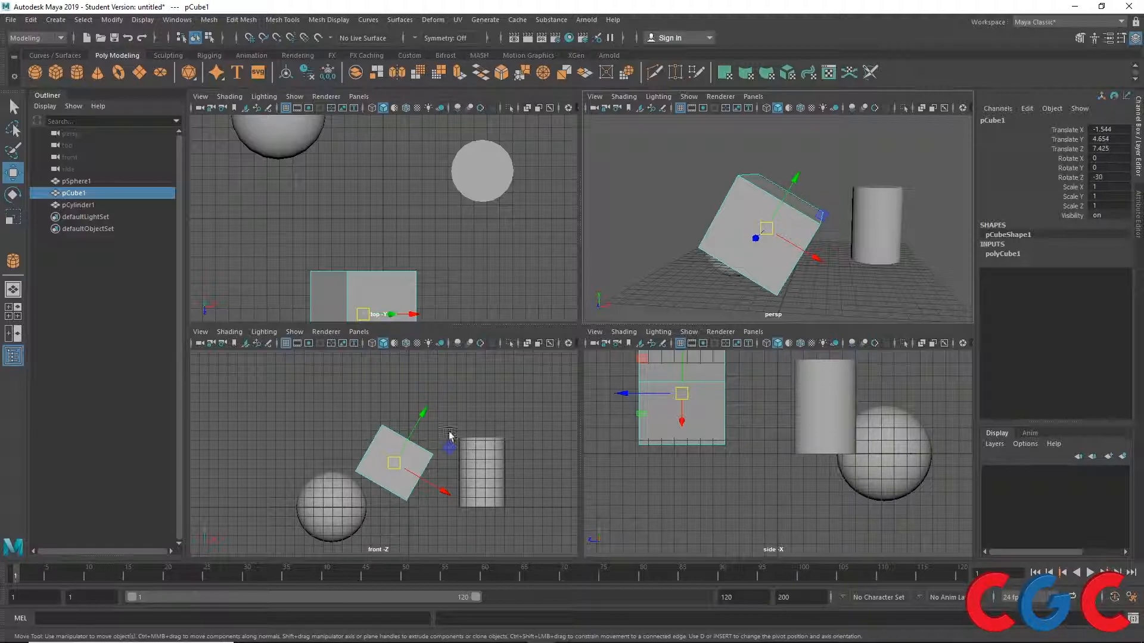
key(space)
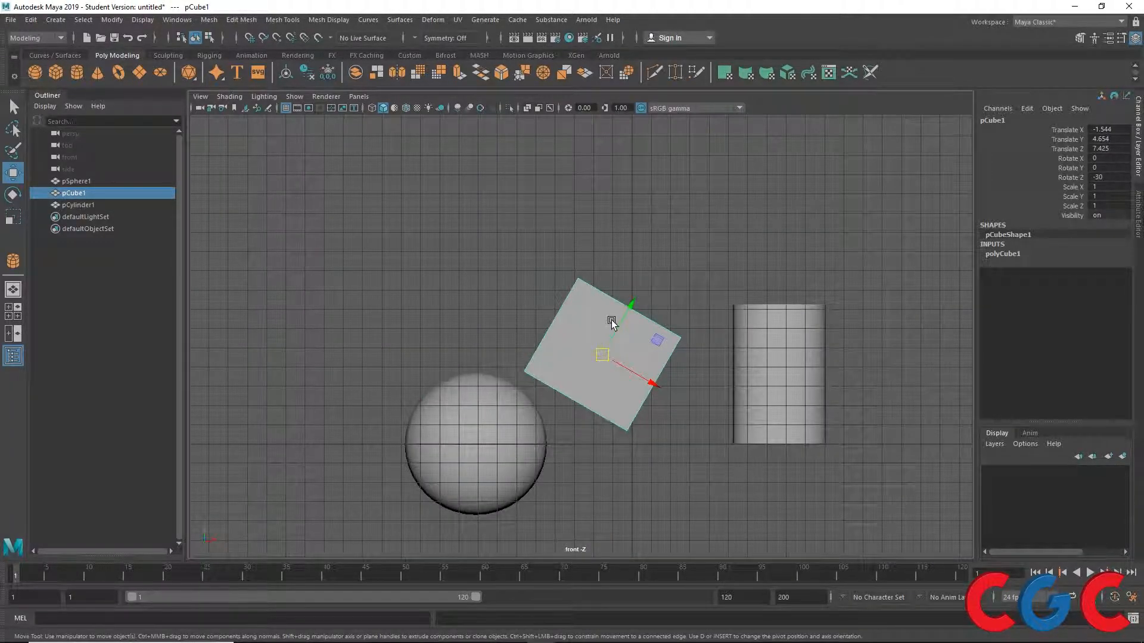
click(624, 317)
double_click(14, 174)
click(323, 151)
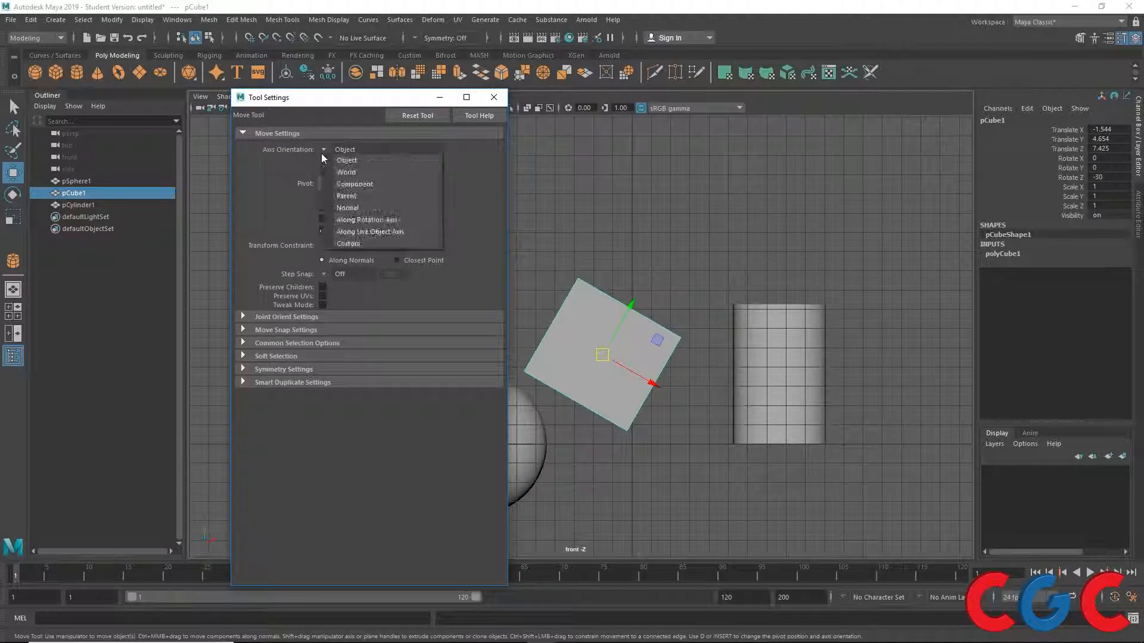
click(337, 172)
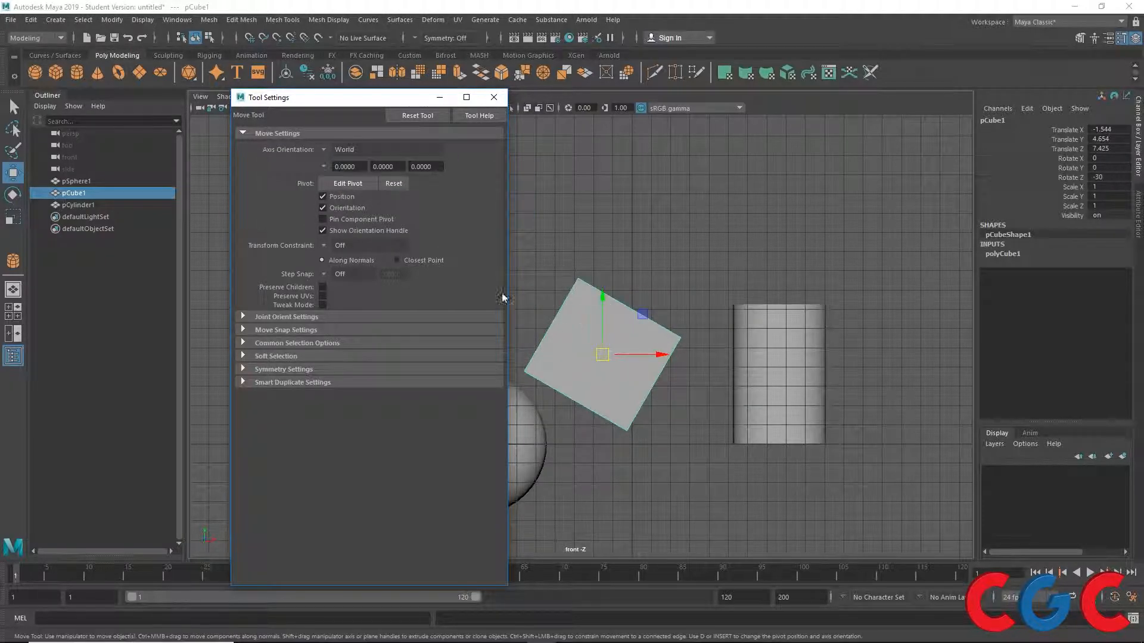
click(323, 151)
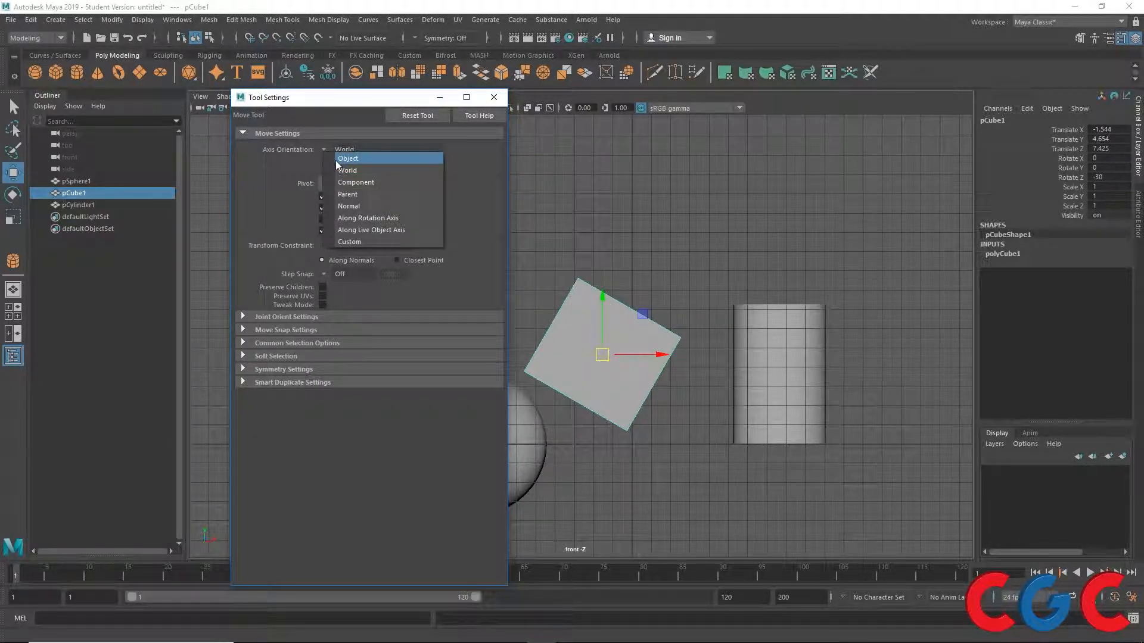
click(334, 160)
click(493, 97)
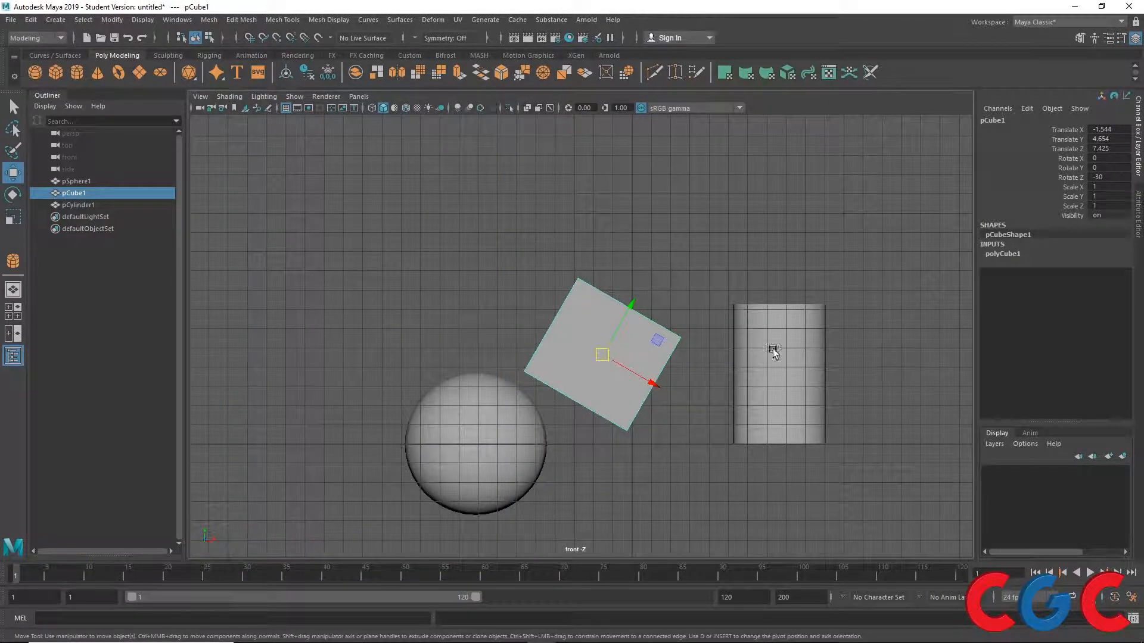
Examine the object-aligned Move manipulator on the rotated cube in the maximized perspective view.
key(space)
key(space)
alt+drag(791, 214, 606, 293)
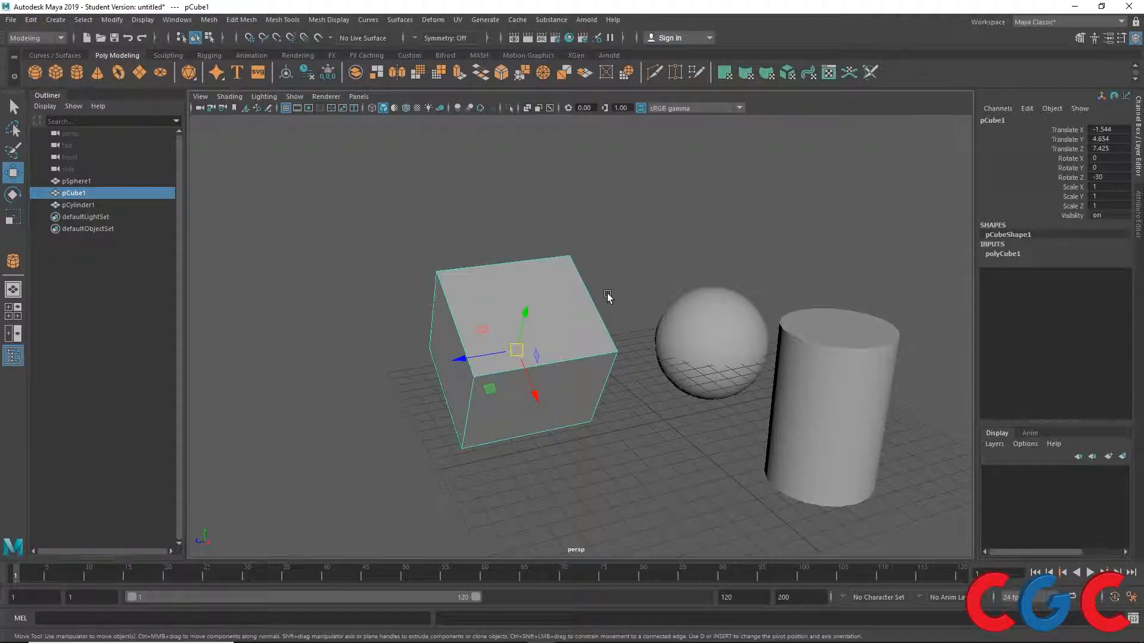
alt+drag(606, 293, 587, 367)
alt+drag(636, 411, 590, 375)
scroll(550, 357, up, 2)
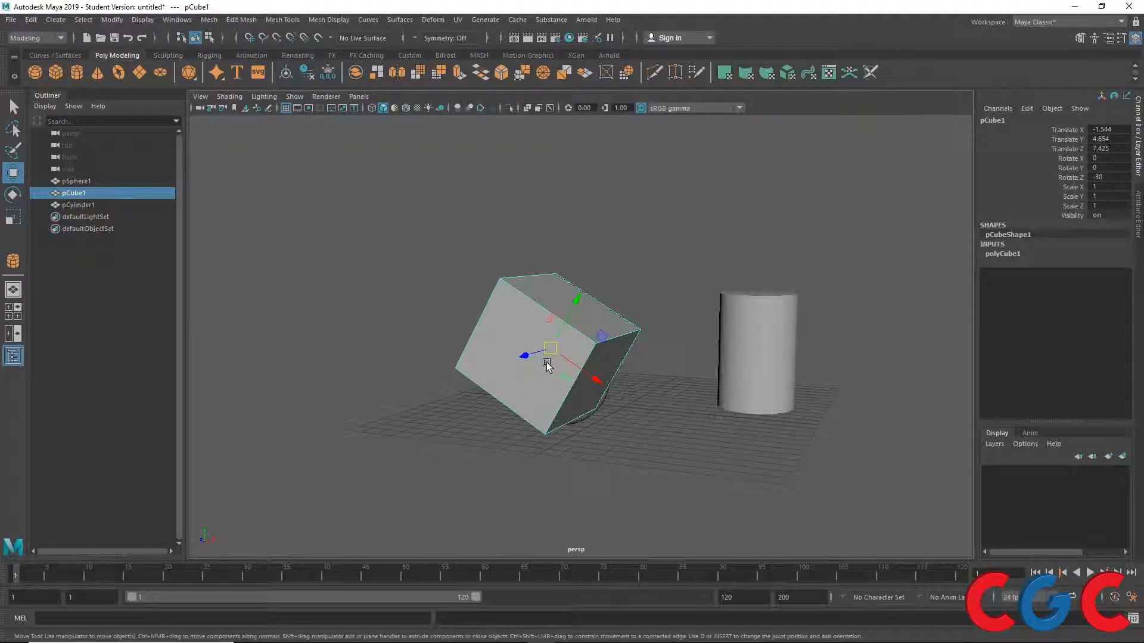
Set the cube's Rotate Z to 0 and its Translate X, Y and Z to 0.
double_click(1115, 177)
key(Return)
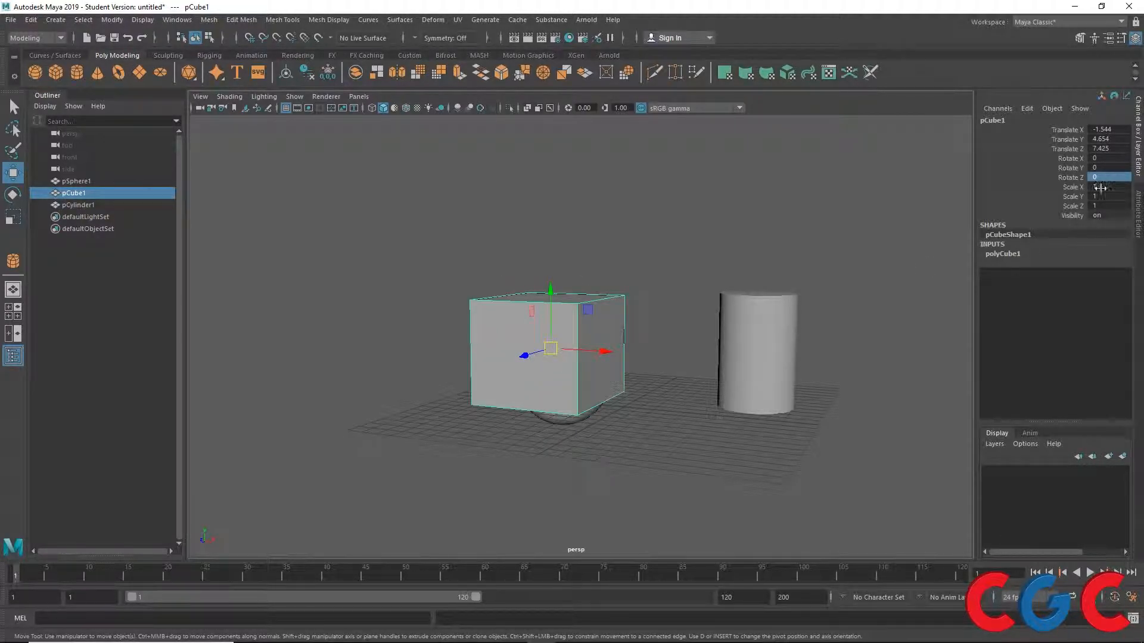
double_click(1125, 131)
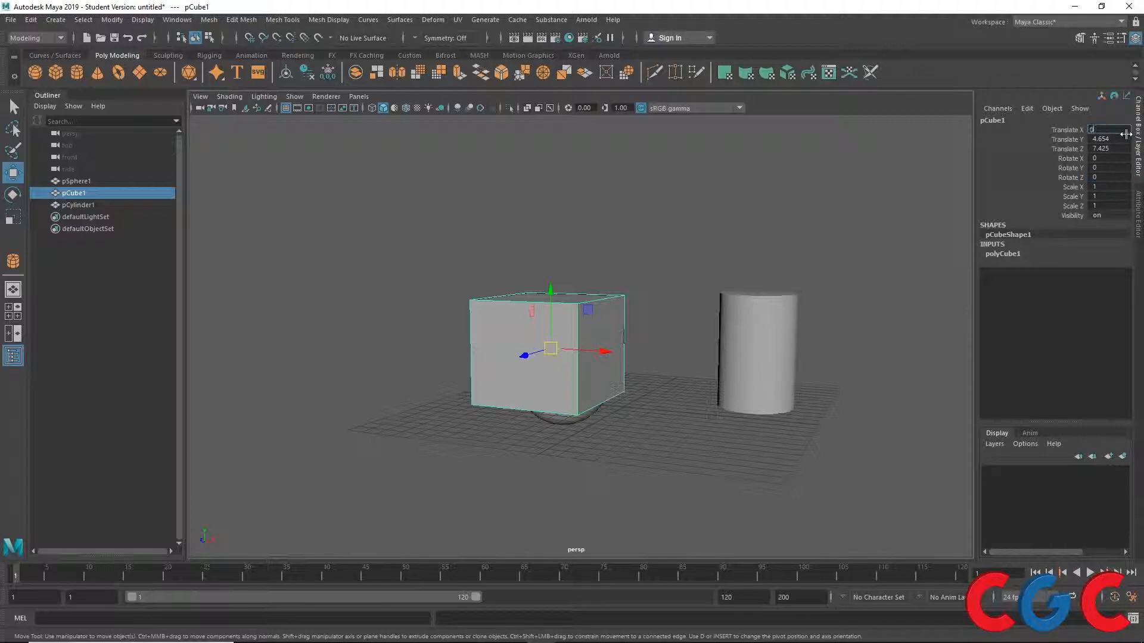
key(Tab)
text(0)
key(Tab)
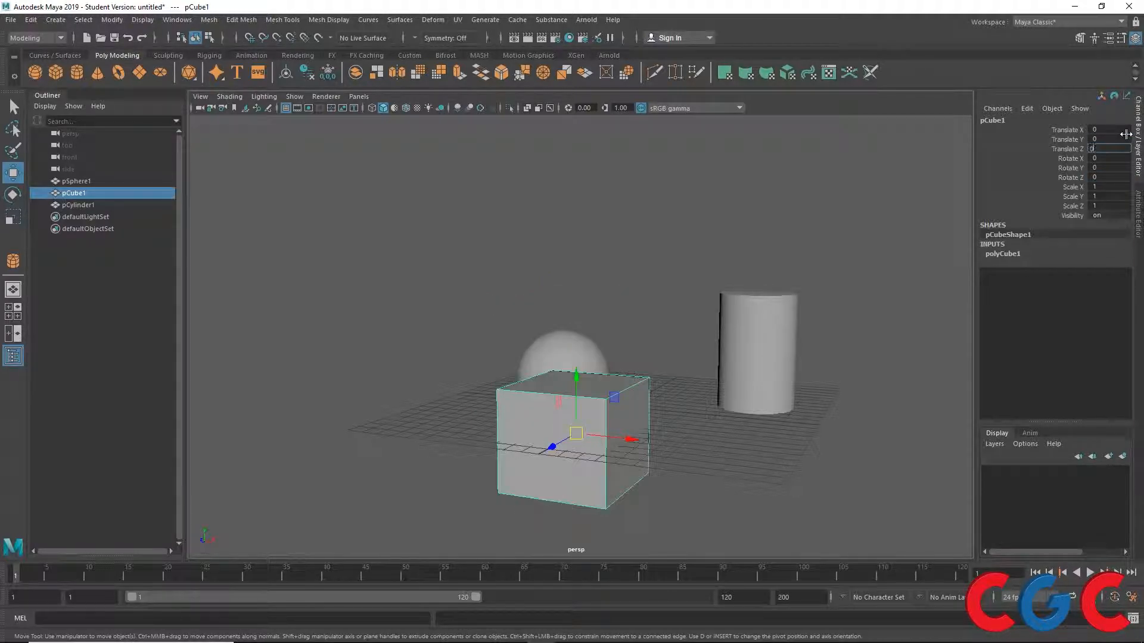
text(0)
key(Tab)
key(Return)
Move the cube up along Y by about 0.25 in the front view using its central pivot.
key(space)
key(space)
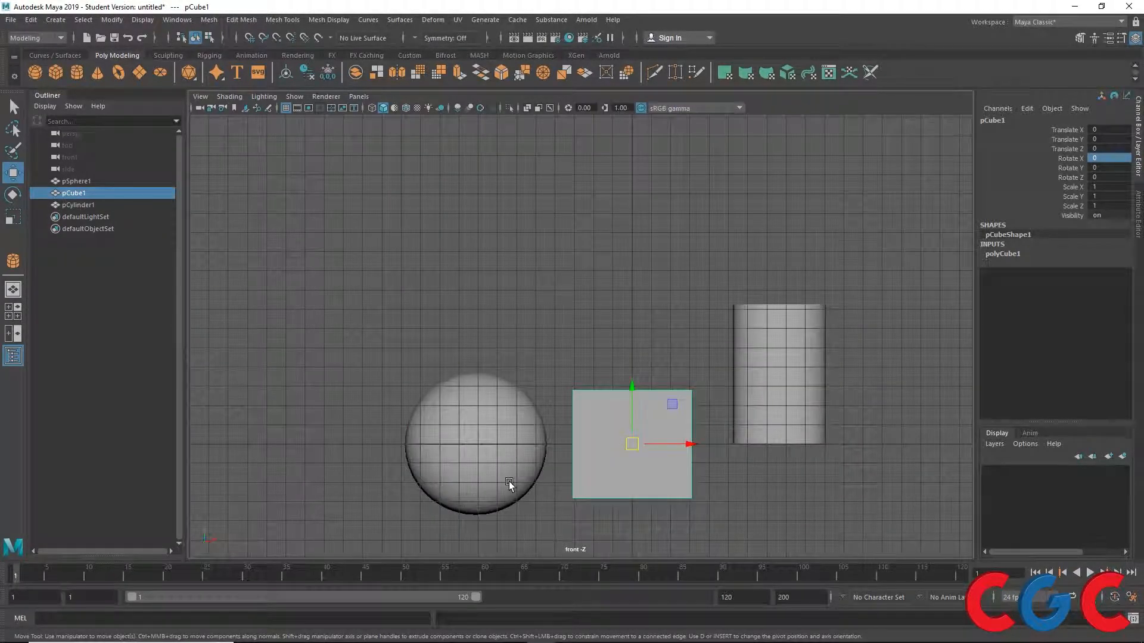
alt+middle_drag(511, 485, 441, 306)
alt+right_drag(442, 306, 521, 353)
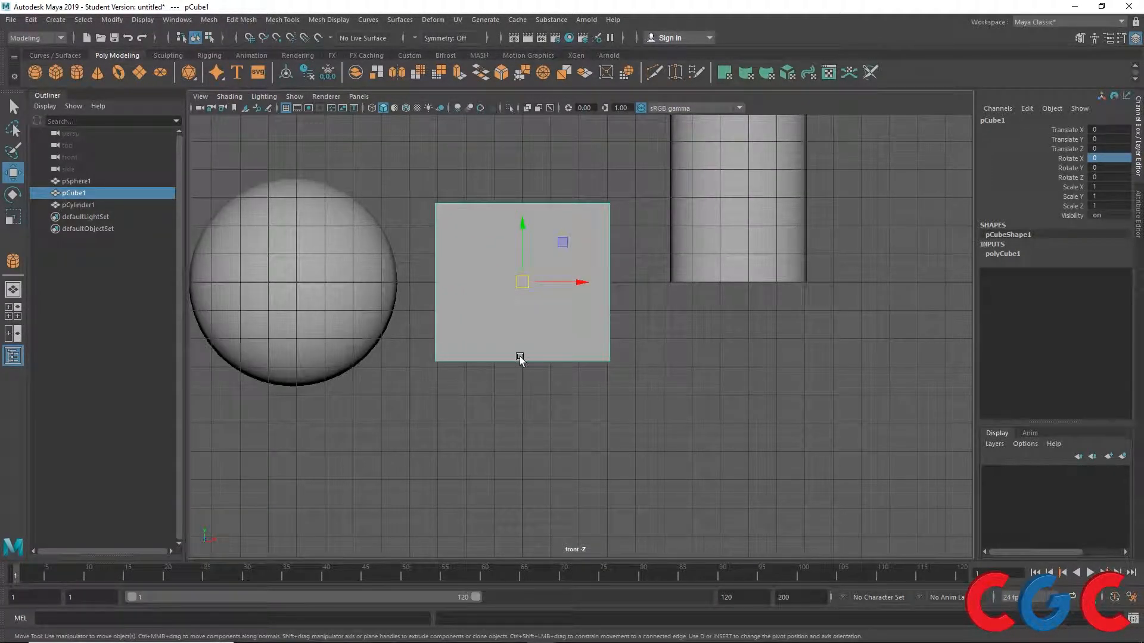
mouse_move(521, 222)
mouse_down()
mouse_move(524, 148)
mouse_move(521, 224)
mouse_up()
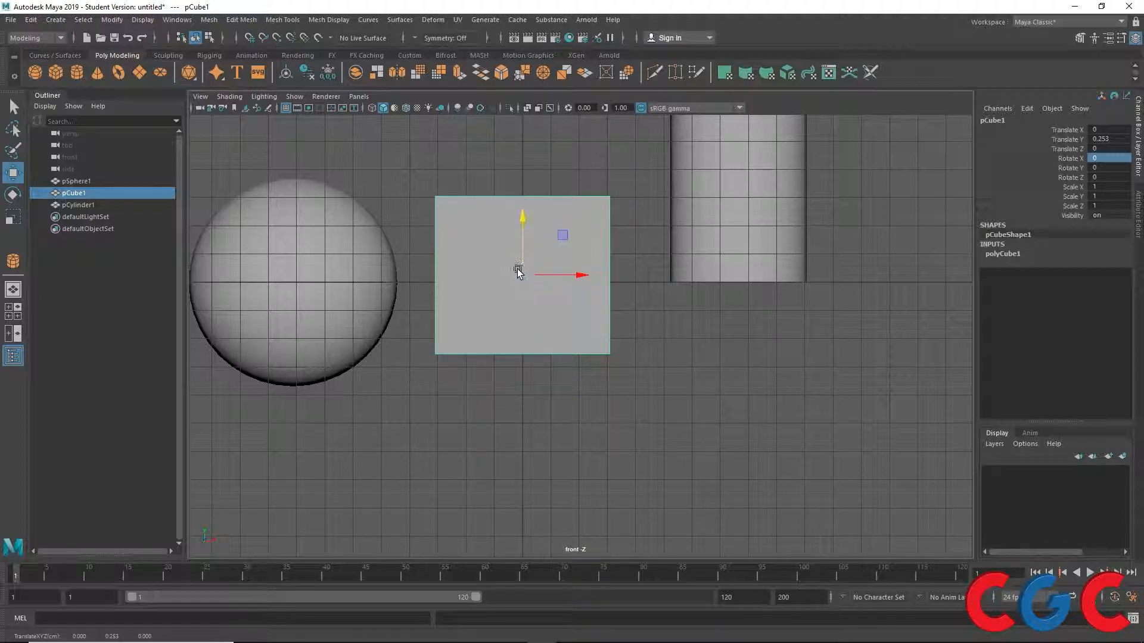
Examine the cube and its centred Move manipulator from several angles in the perspective view.
key(space)
key(space)
alt+drag(755, 290, 725, 330)
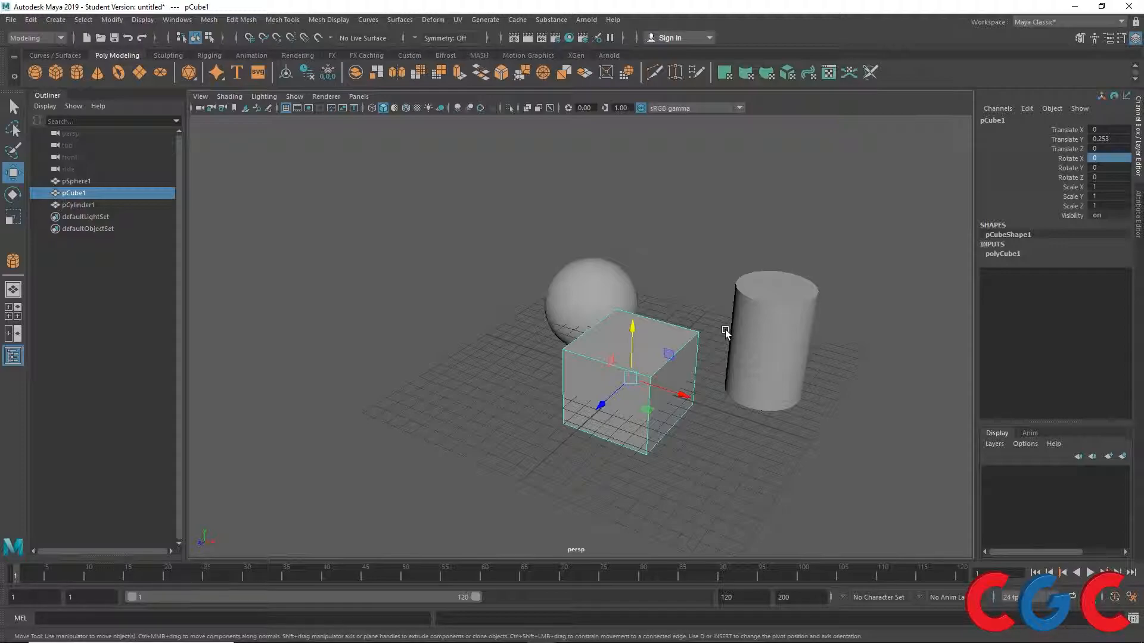
alt+drag(617, 434, 649, 411)
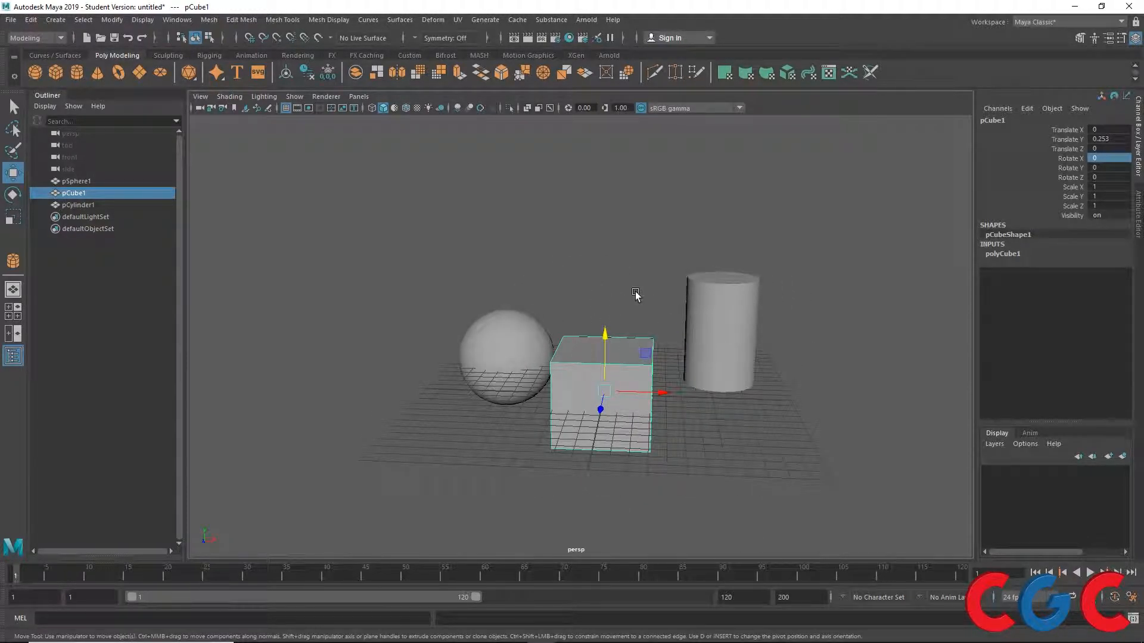
key(space)
key(space)
alt+drag(700, 404, 657, 388)
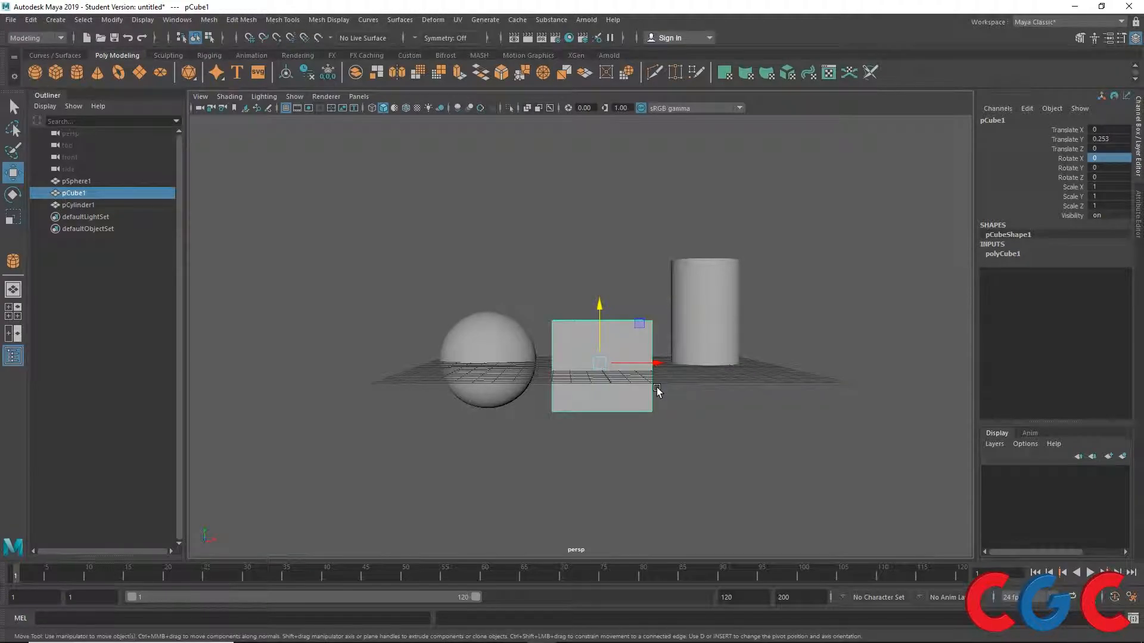
Try moving the cube's pivot down to its base with the Move tool's Edit Pivot option, and reset the pivot.
double_click(14, 173)
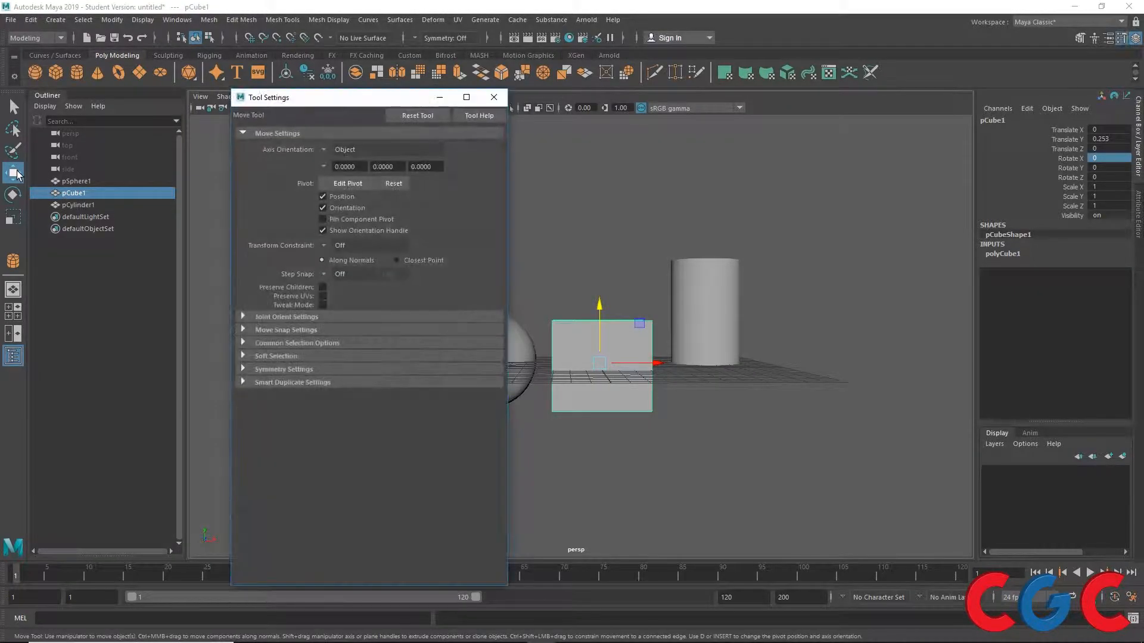
click(326, 186)
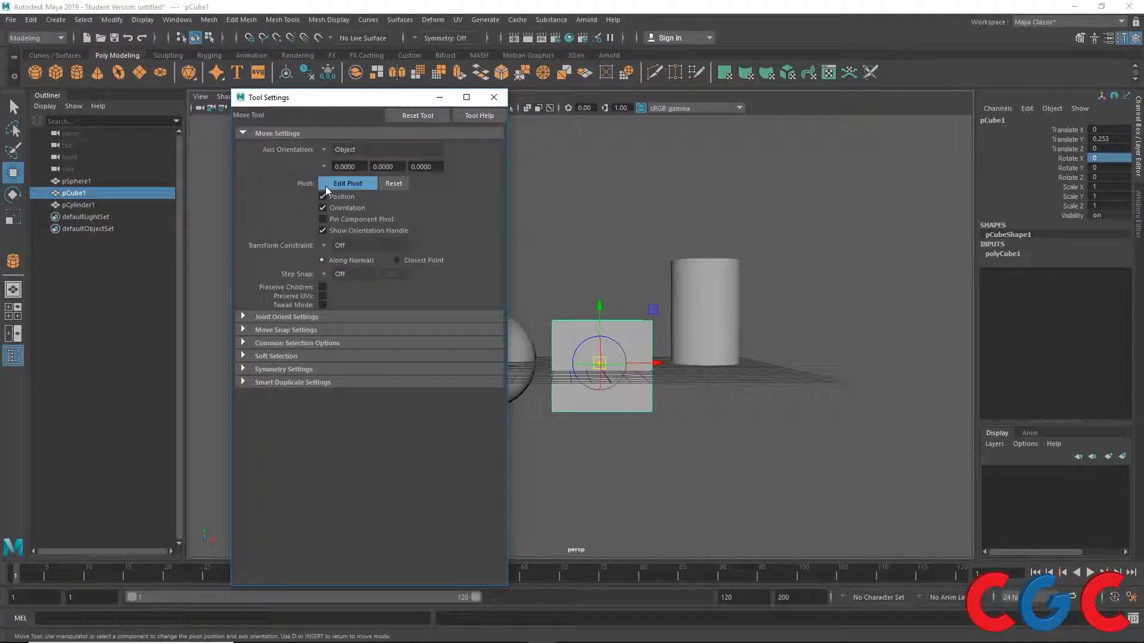
drag(599, 305, 600, 356)
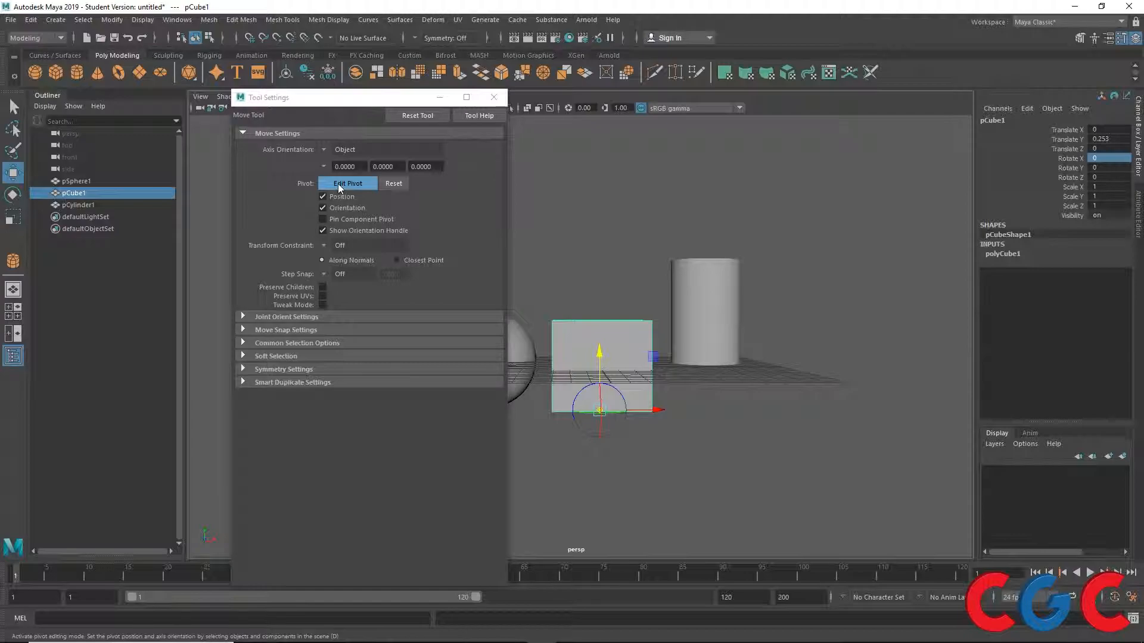
click(390, 184)
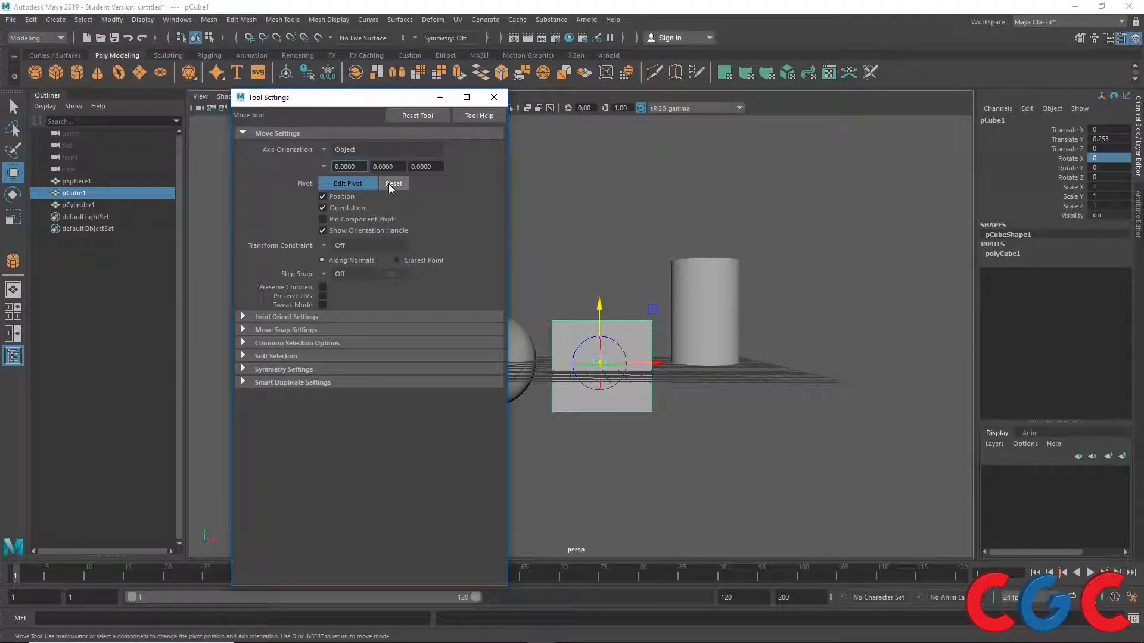
click(364, 185)
click(492, 97)
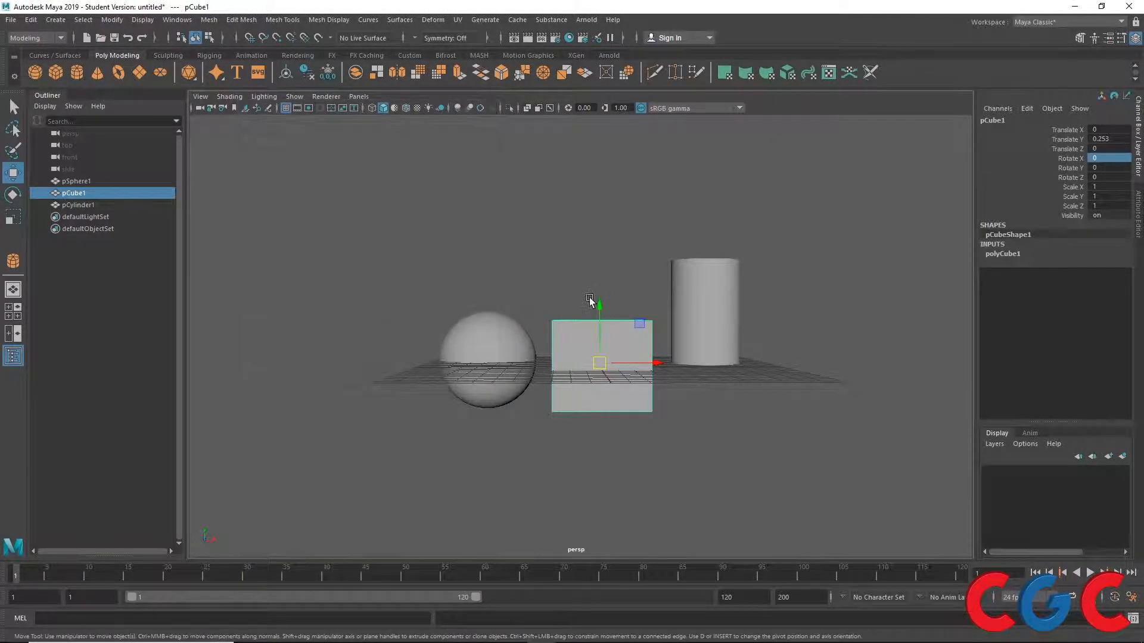
Move the cube's pivot down to the middle of its bottom edge in the front view.
key(space)
key(space)
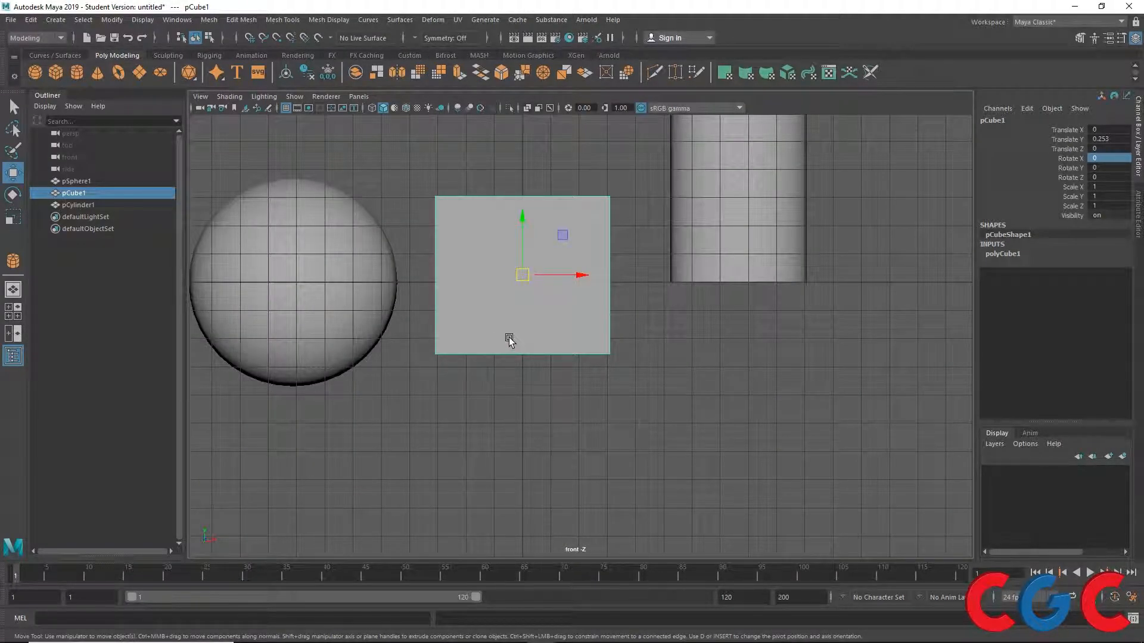
key(d)
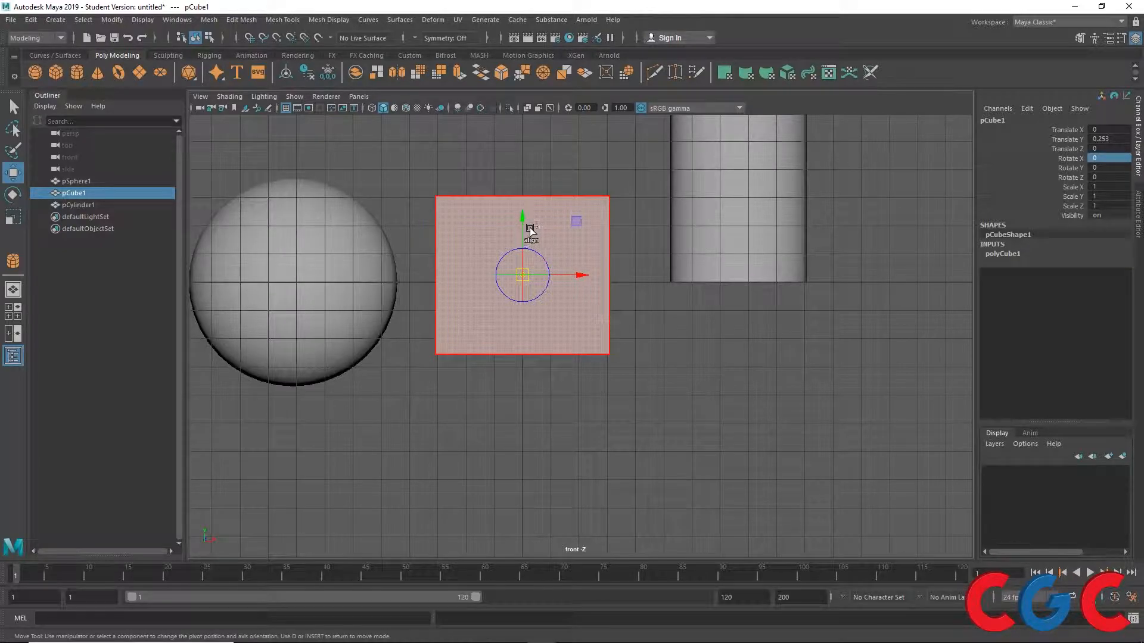
drag(530, 229, 531, 296)
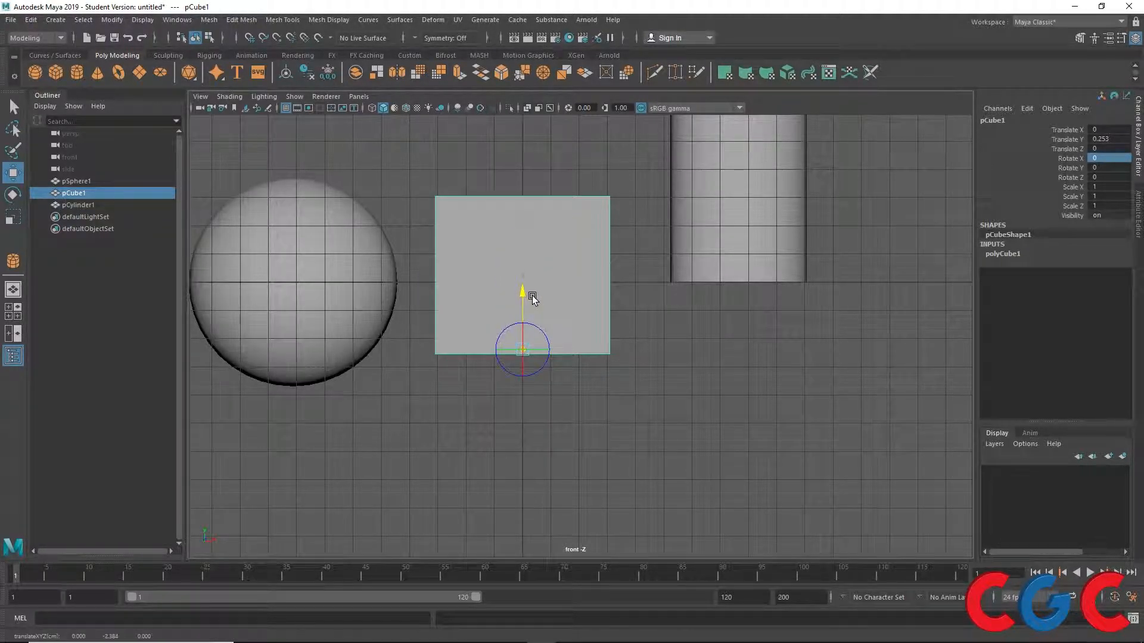
key(d)
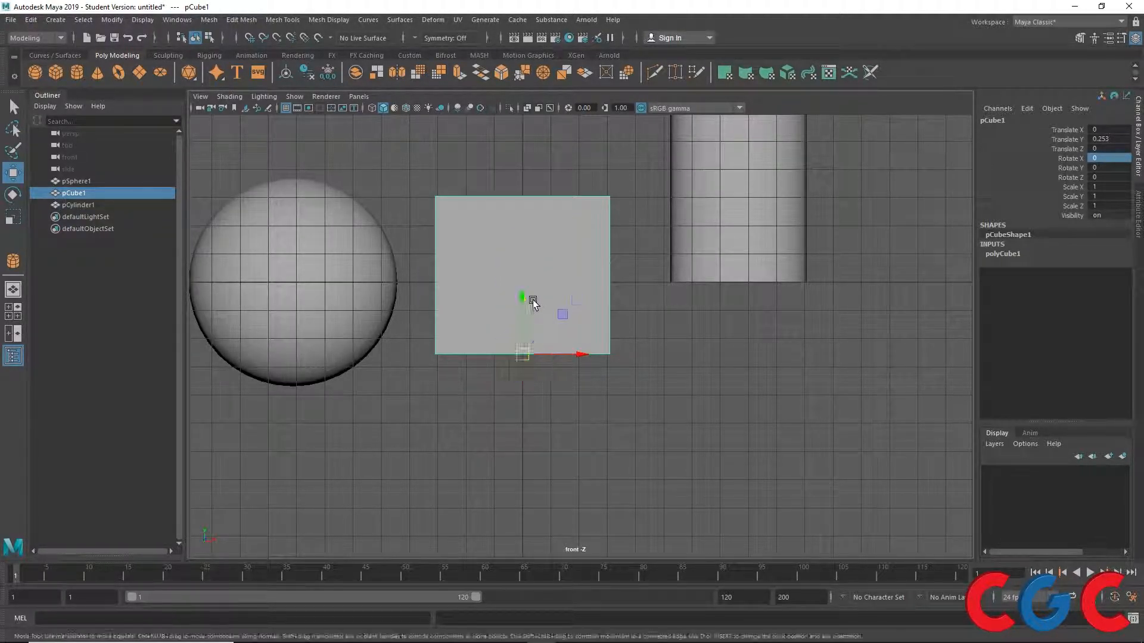
Set the cube's Translate Y to 0 and raise it to about 2.86 so its base rests on the grid plane.
double_click(1123, 139)
text(0)
key(Return)
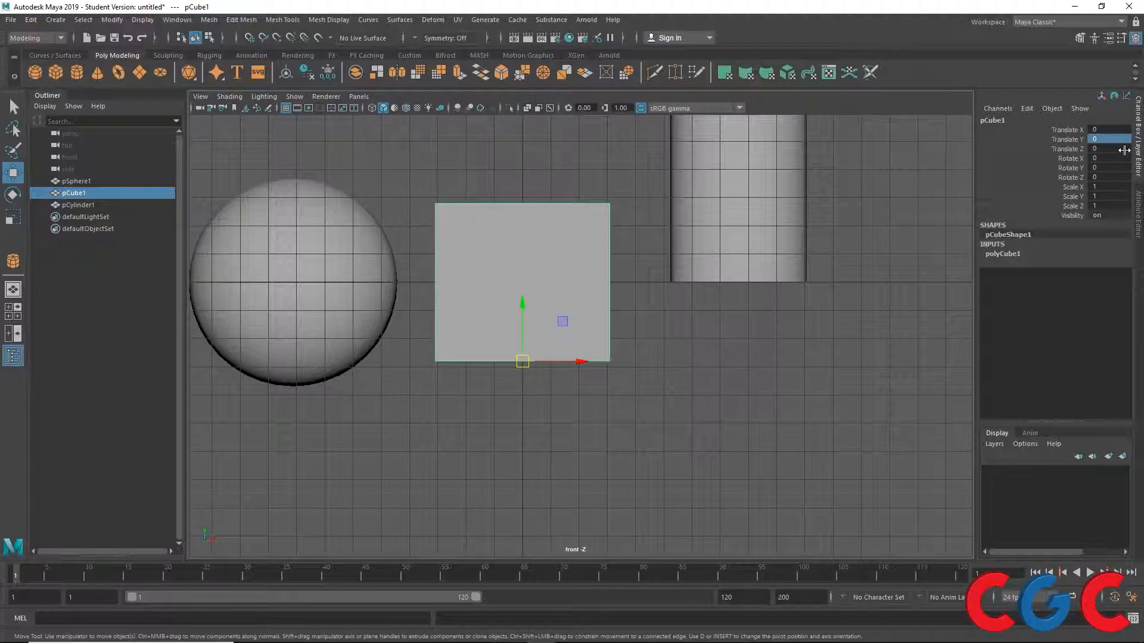
key(space)
key(space)
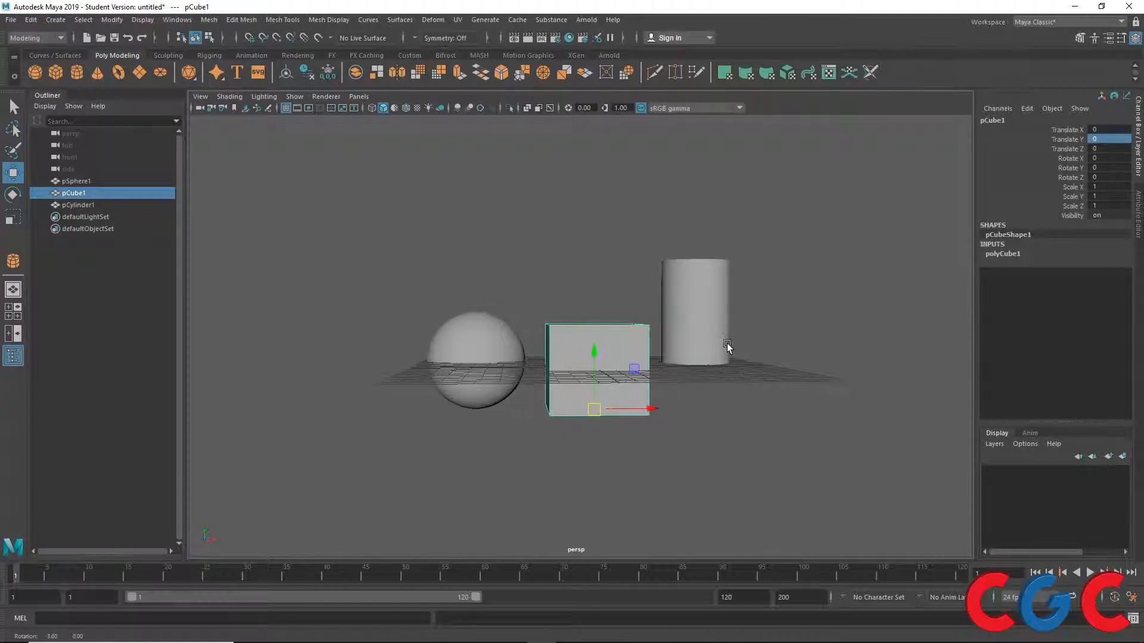
drag(595, 352, 592, 313)
key(space)
key(space)
drag(523, 209, 523, 232)
Move the cube's pivot straight up along Y to a point above the cube.
key(space)
key(space)
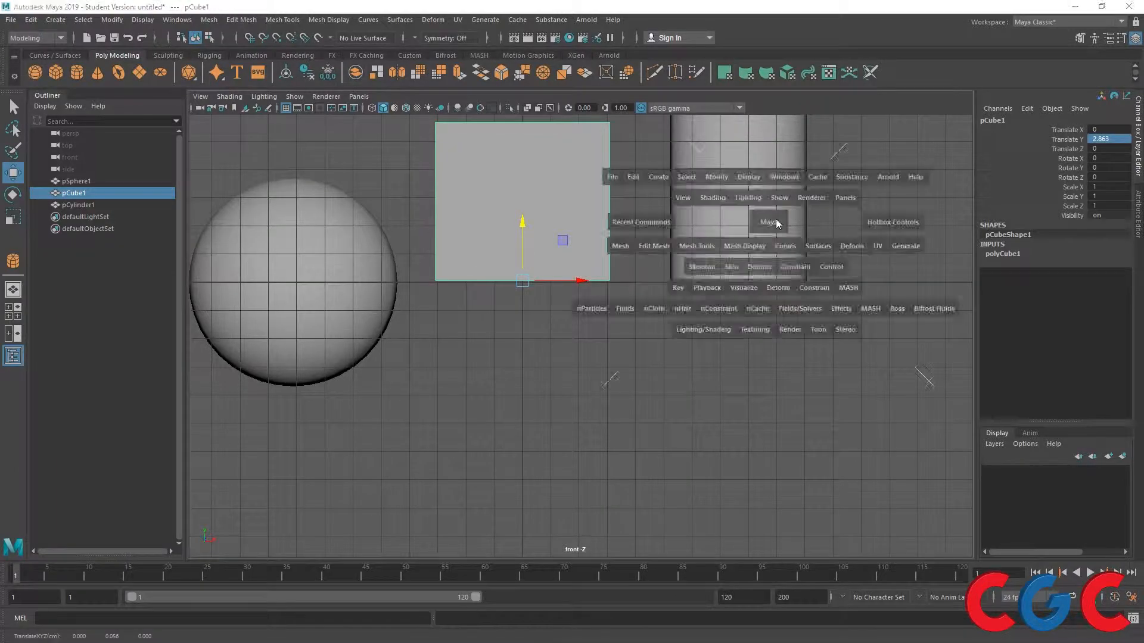
mouse_move(719, 350)
alt+mouse_down()
mouse_move(695, 349)
mouse_move(704, 355)
alt+mouse_up()
key(d)
drag(608, 303, 625, 166)
key(space)
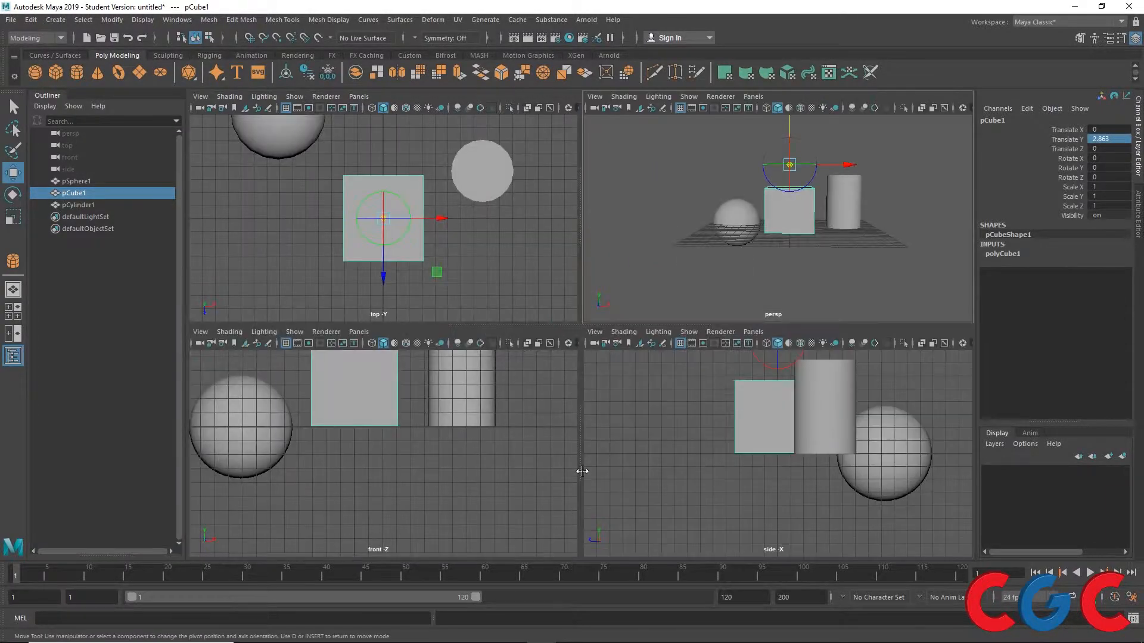
key(space)
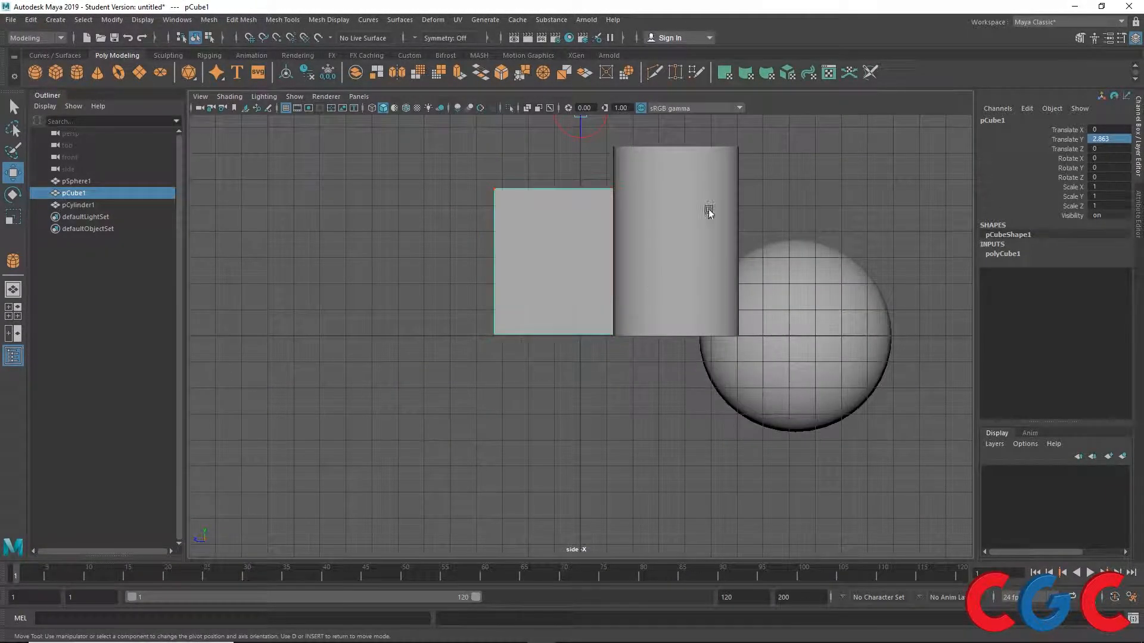
key(space)
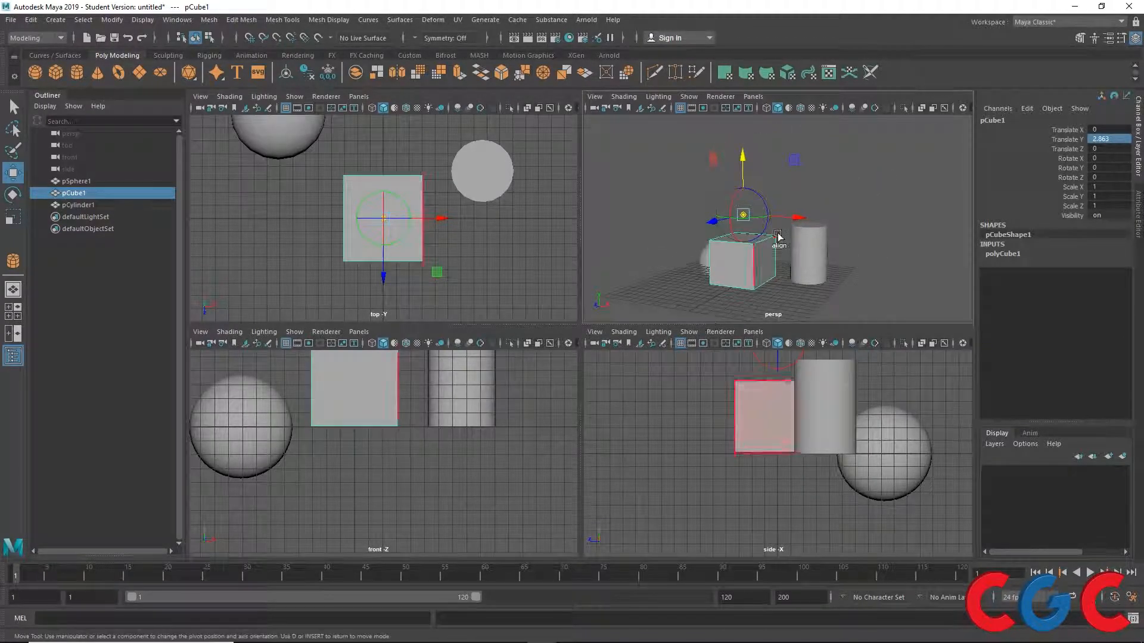
key(d)
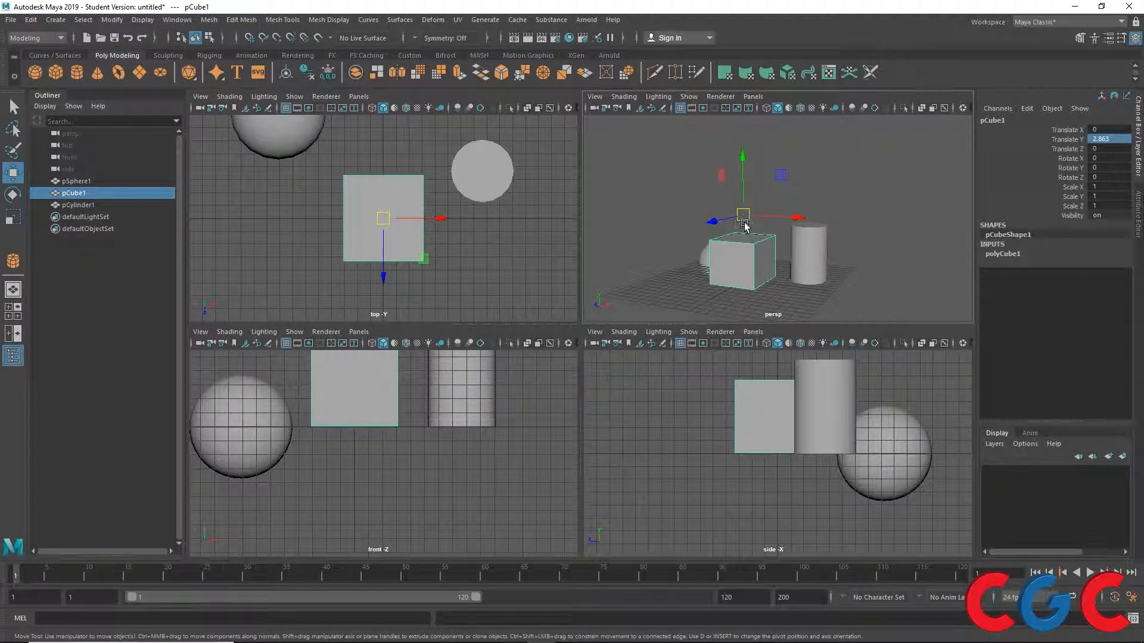
Try rotating the cube around its raised pivot with the Rotate tool, and undo the rotations.
key(e)
drag(779, 180, 805, 258)
key(ctrl+z)
key(ctrl+z)
key(ctrl+z)
key(ctrl+z)
key(ctrl+z)
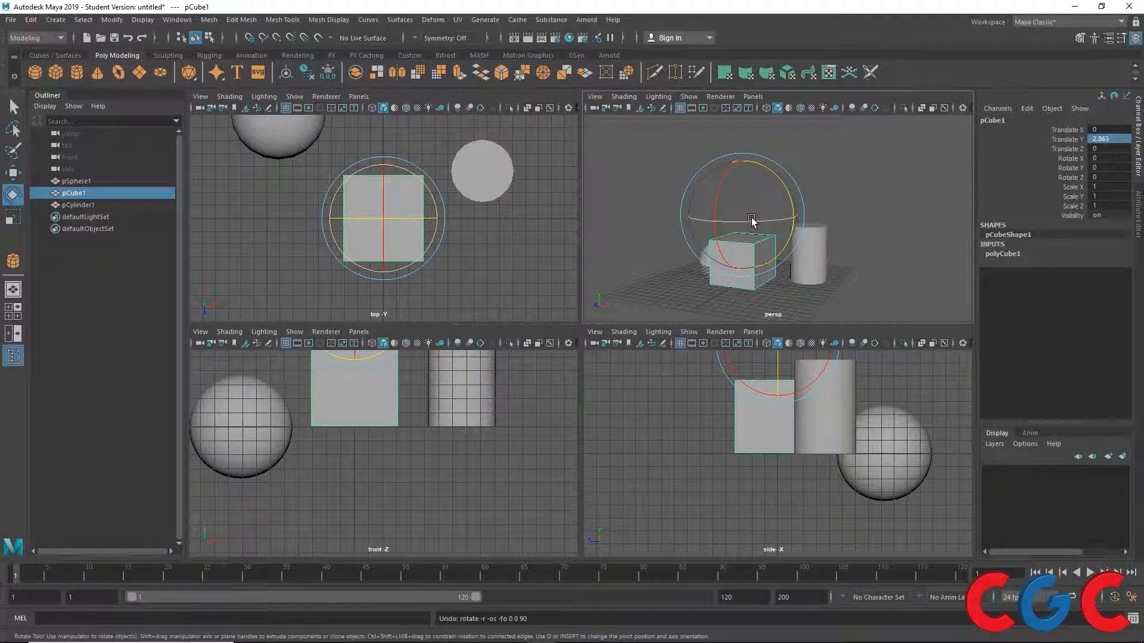
alt+drag(752, 221, 720, 280)
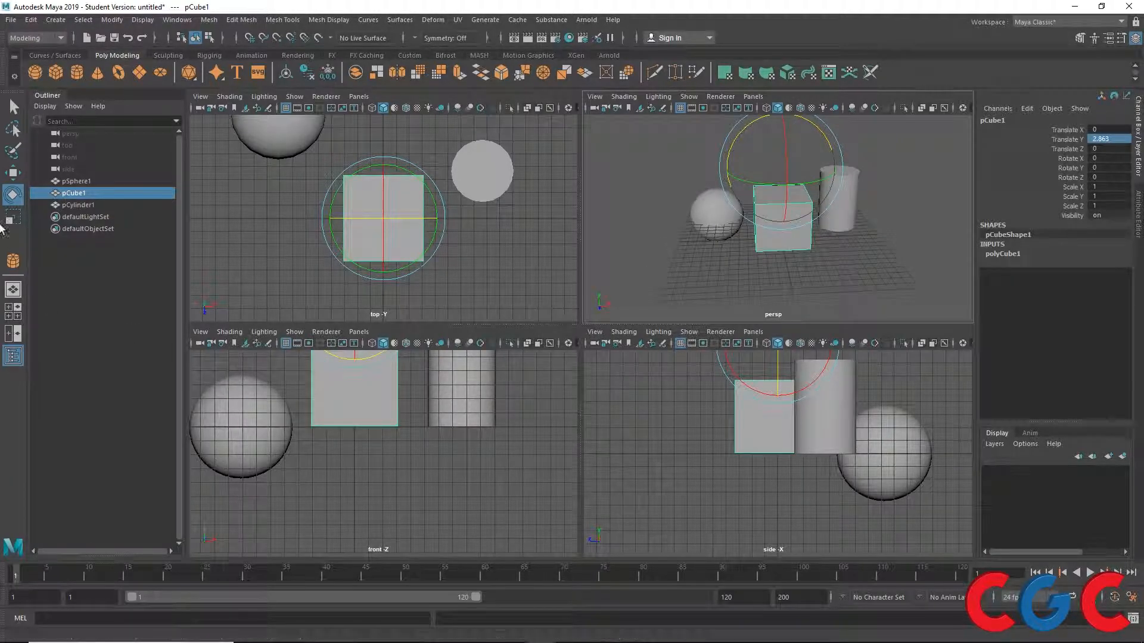
Set the Rotate tool's relative step snap to 30 and close the tool settings.
double_click(12, 194)
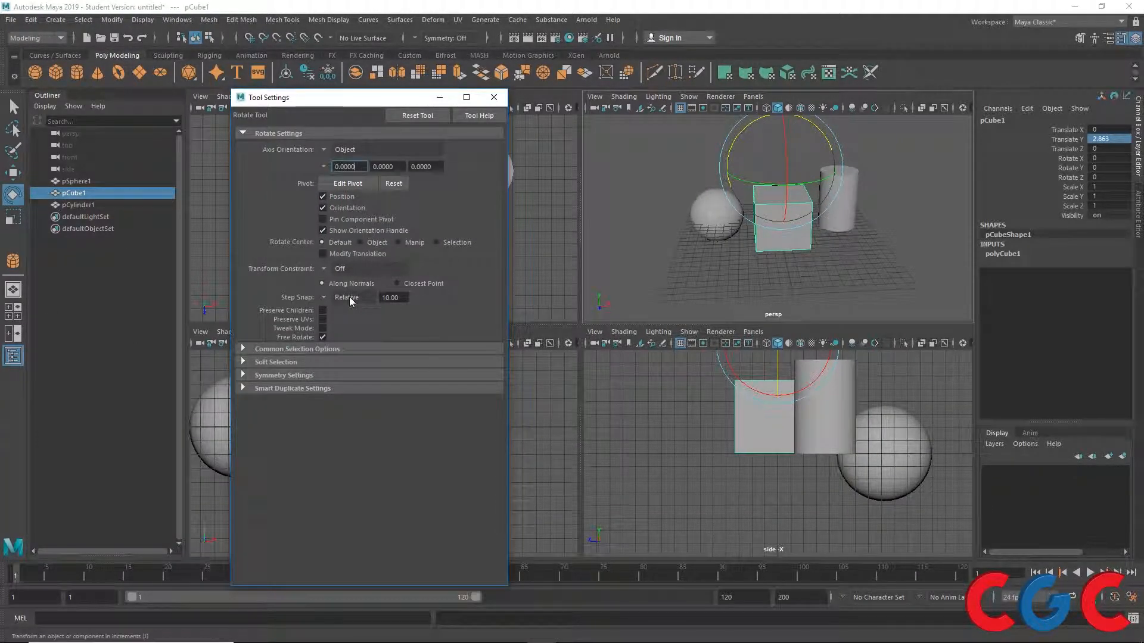
click(389, 297)
text(30)
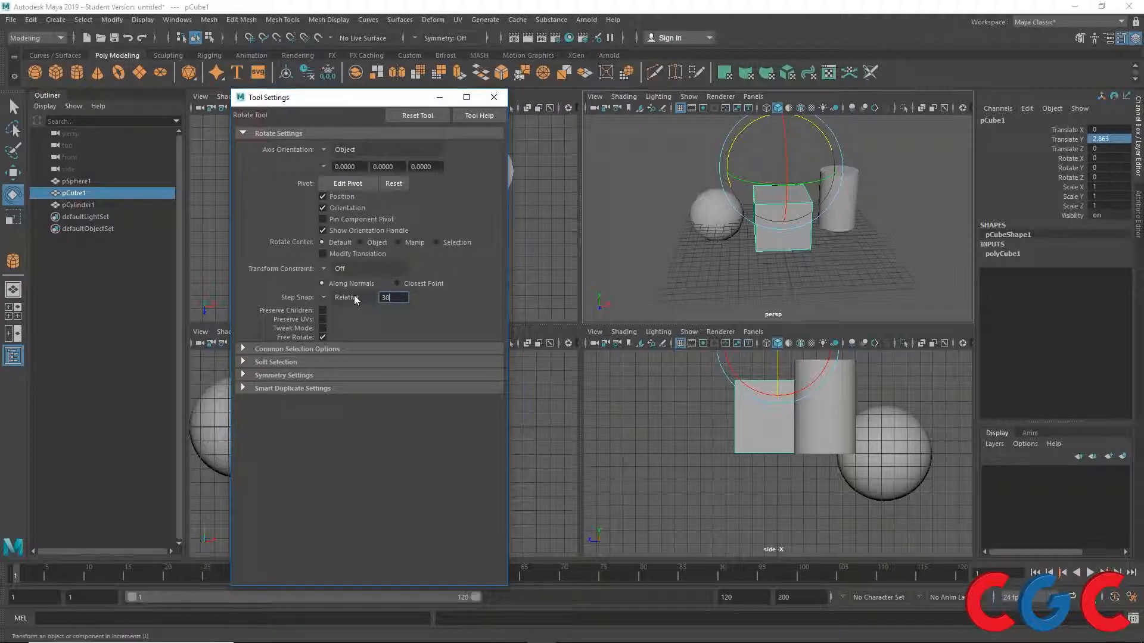
click(493, 97)
alt+drag(739, 247, 800, 187)
key(ctrl+z)
Duplicate the cube, rotate the copy -90 degrees about Z around the raised pivot, and repeat the transform for two more copies forming a ring.
alt+drag(854, 240, 862, 232)
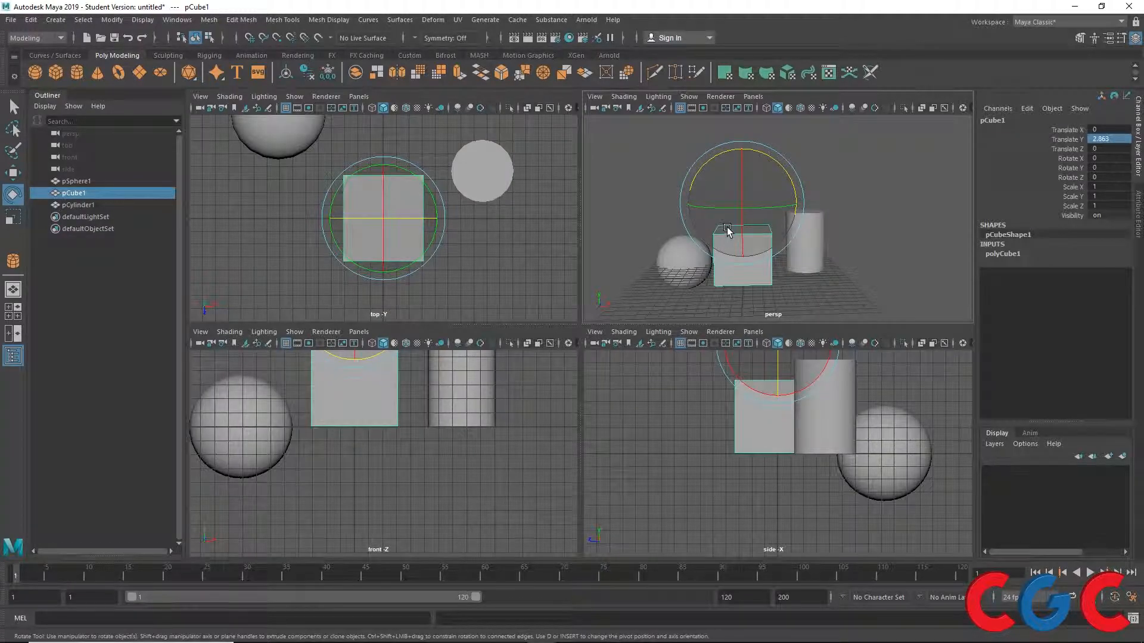
alt+drag(816, 265, 805, 265)
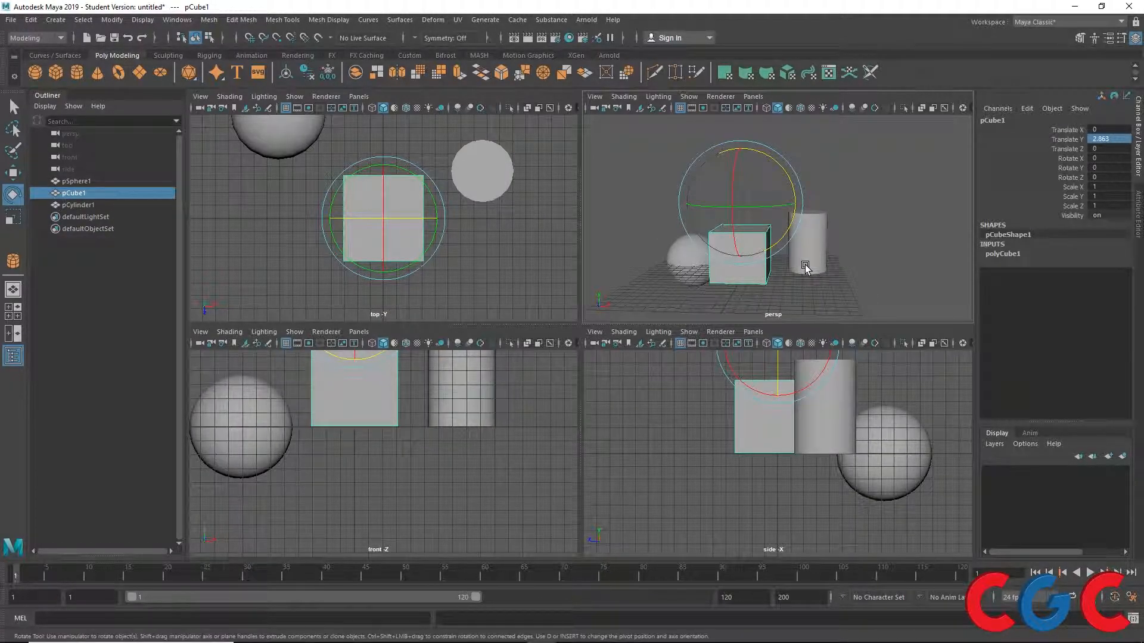
key(ctrl+d)
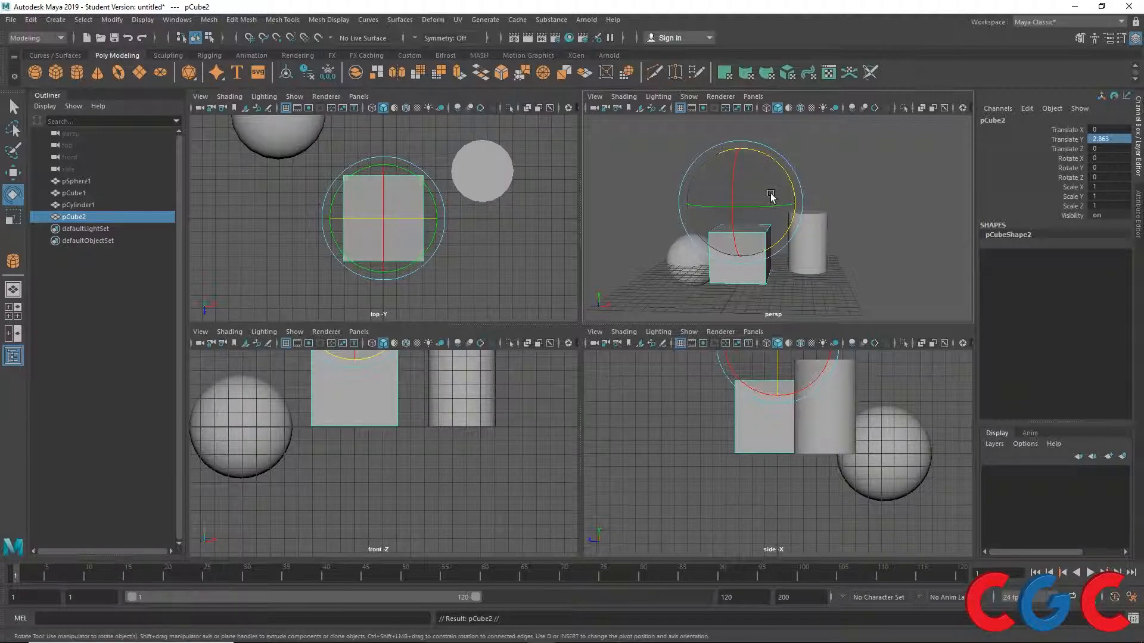
drag(770, 156, 819, 240)
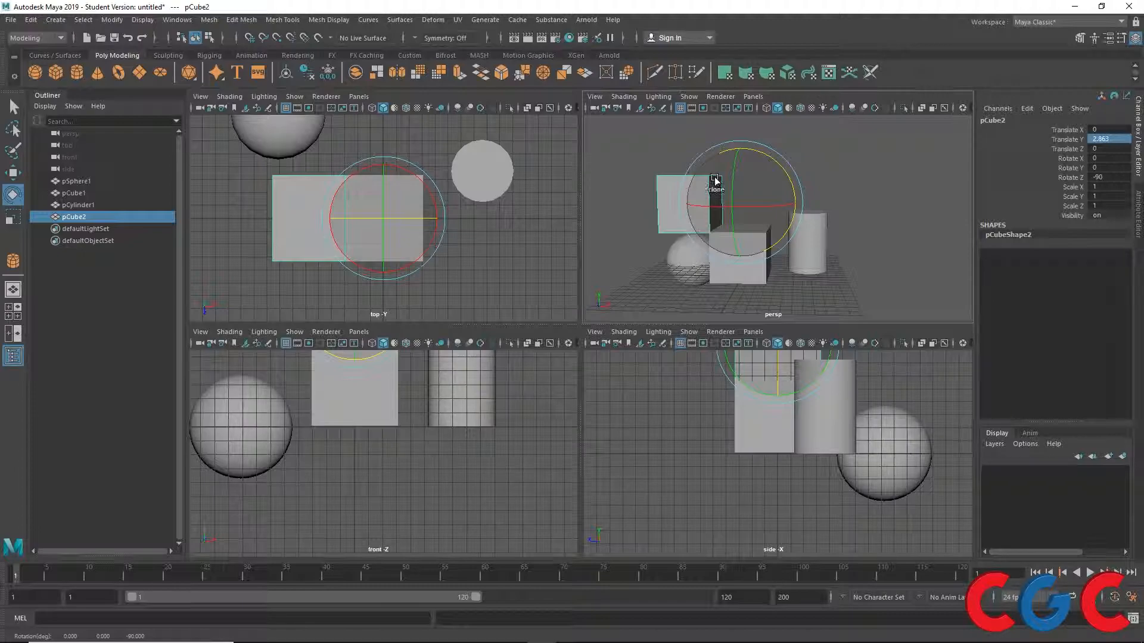
key(shift+d)
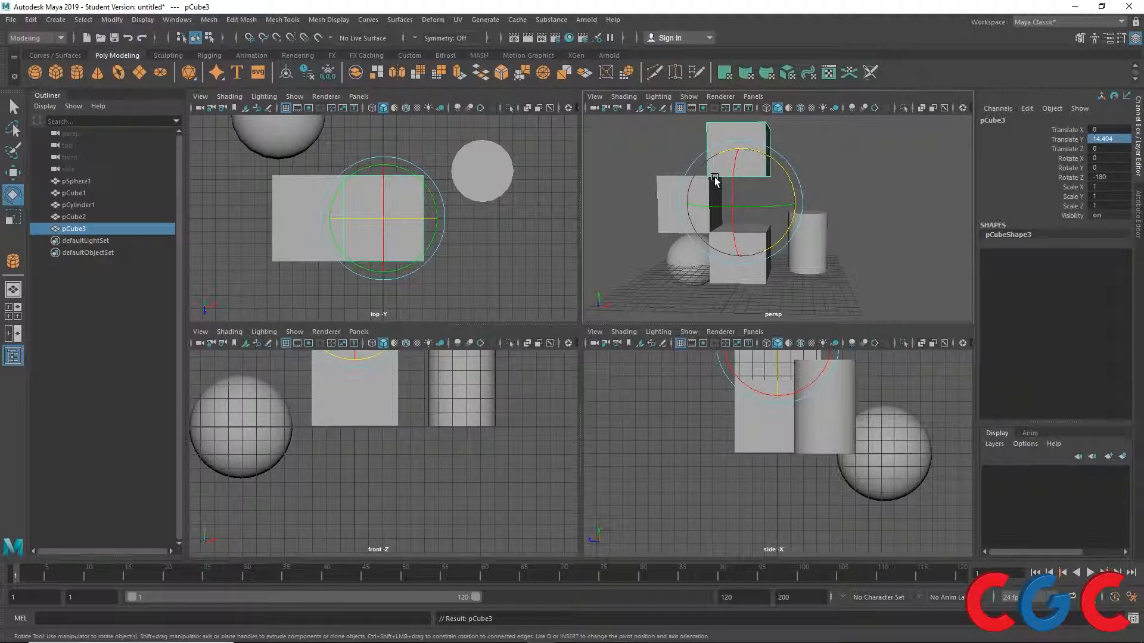
mouse_move(715, 181)
shift+mouse_down()
mouse_move(817, 261)
mouse_move(664, 259)
mouse_move(888, 274)
mouse_move(848, 259)
shift+mouse_up()
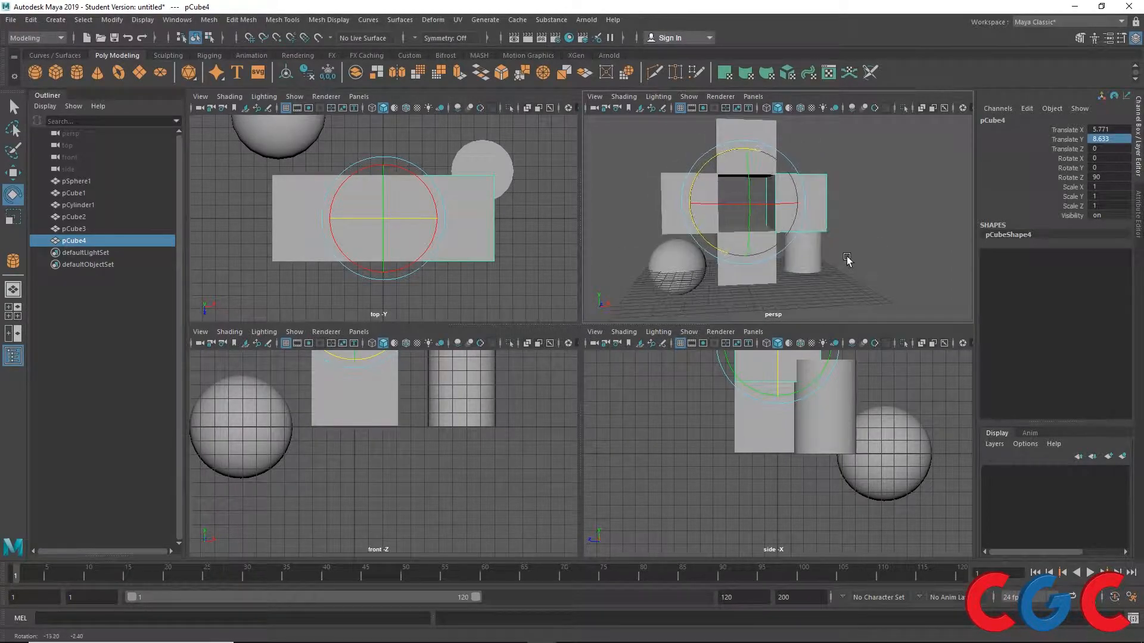
Select the sphere in the perspective view and activate the Move tool on it.
scroll(758, 202, up, 5)
alt+drag(786, 220, 927, 237)
scroll(763, 205, down, 6)
alt+middle_drag(871, 269, 860, 169)
click(834, 183)
alt+drag(834, 182, 802, 250)
key(w)
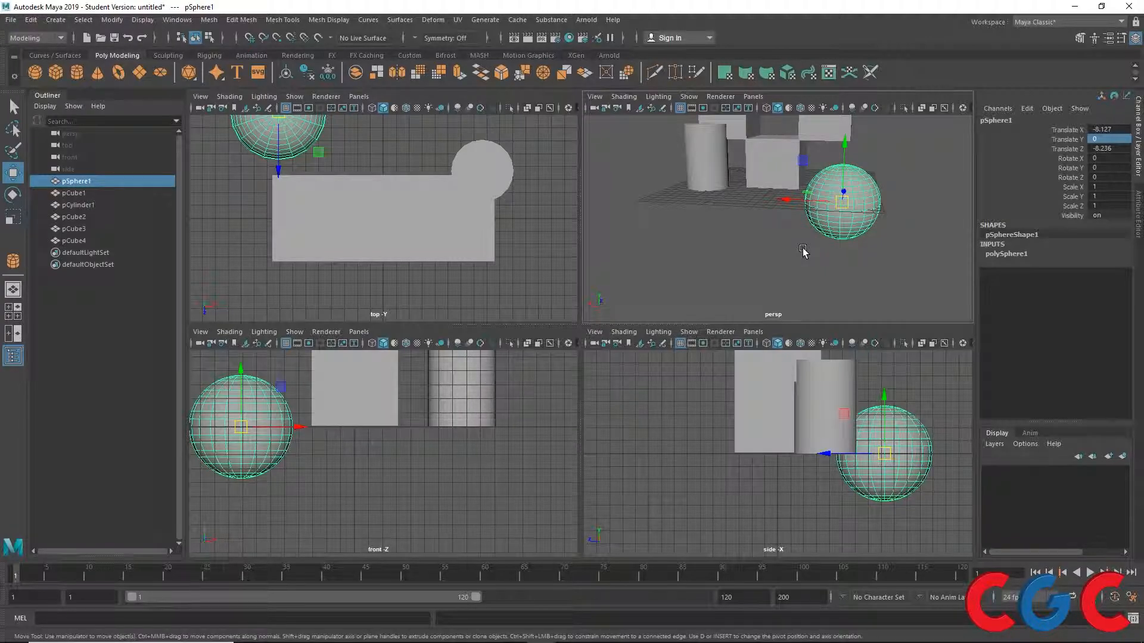
Try shifting the sphere's pivot along X and rotating the sphere about its own centre, undoing both changes.
key(d)
drag(801, 199, 694, 193)
key(ctrl+z)
key(e)
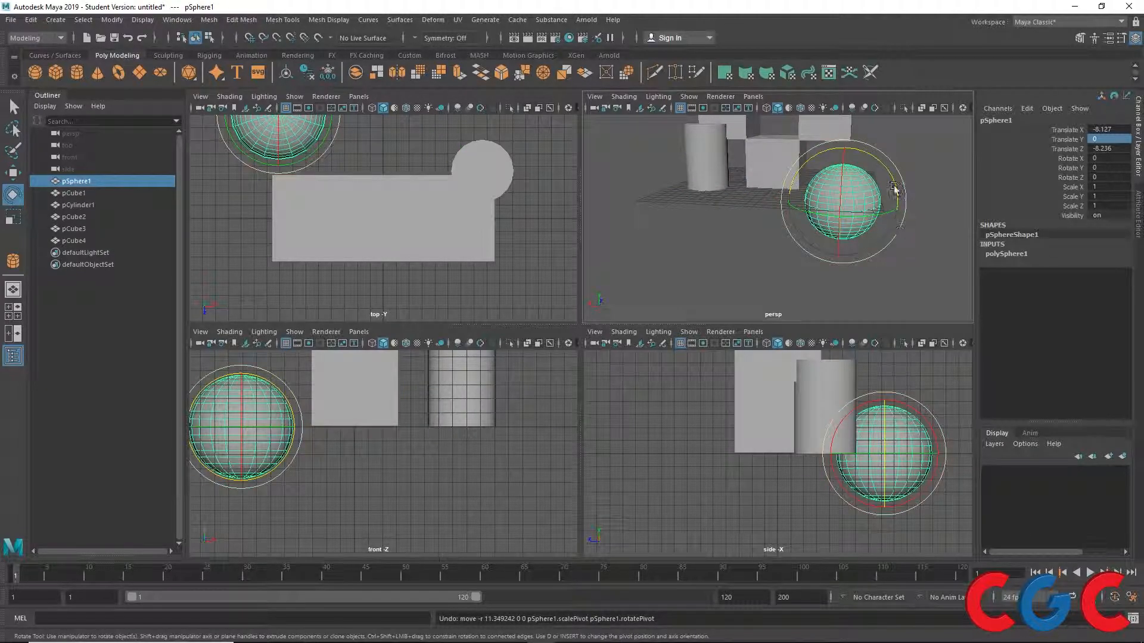
drag(874, 158, 925, 259)
key(ctrl+z)
Move the sphere's pivot along X to a point outside the sphere, and test a rotation around it that is undone.
key(w)
key(d)
drag(813, 197, 693, 199)
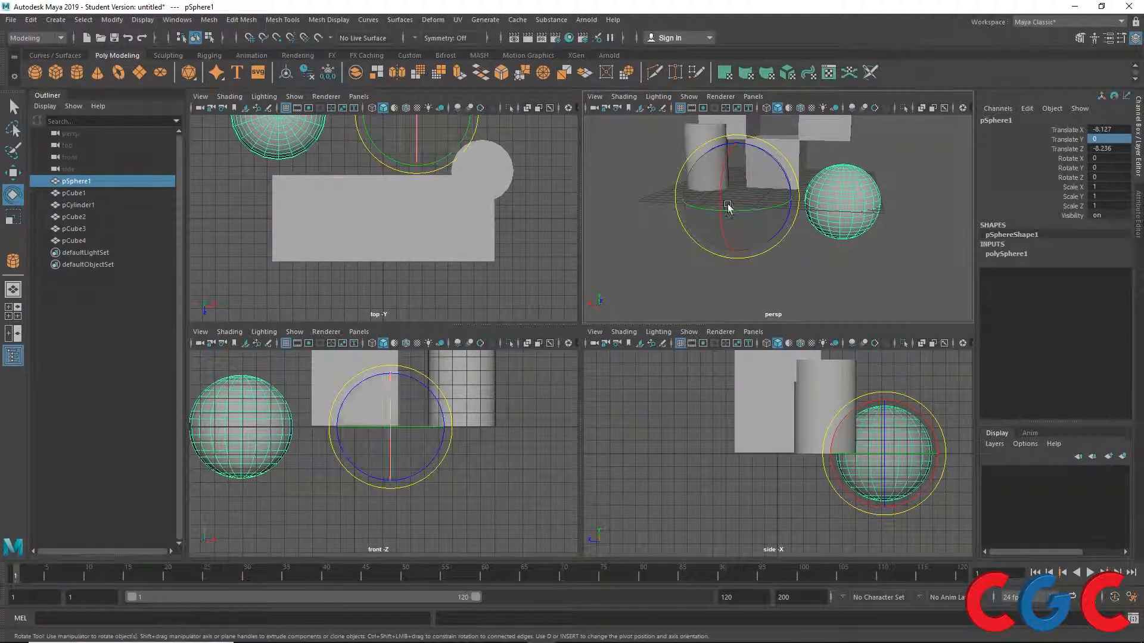
drag(783, 171, 790, 208)
key(ctrl+z)
scroll(791, 210, down, 5)
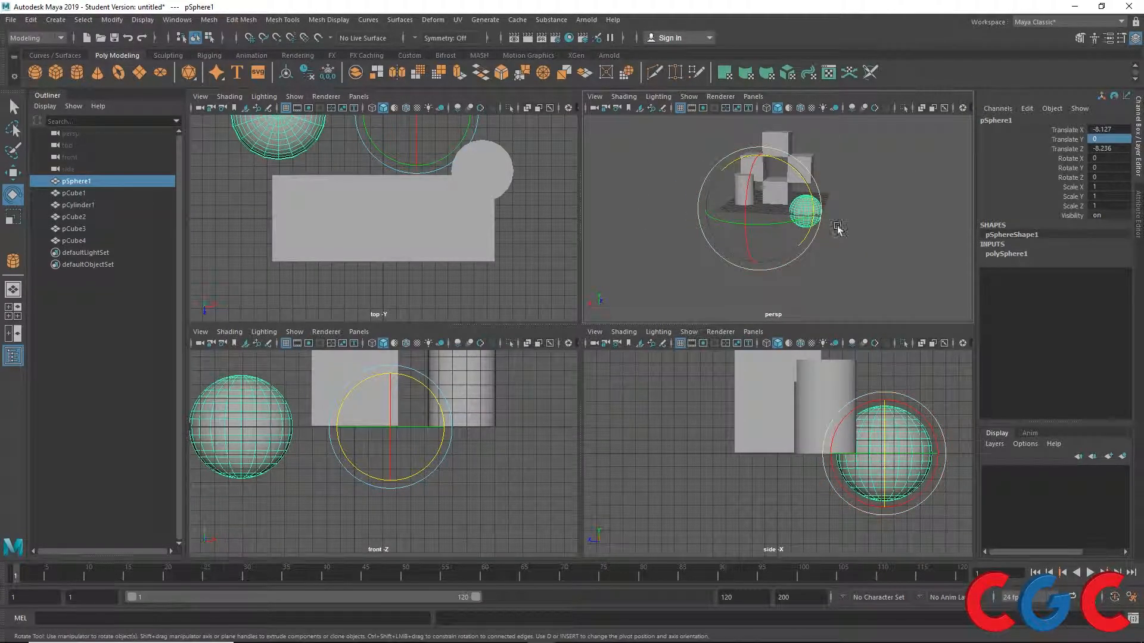
scroll(819, 215, up, 2)
Duplicate the sphere, rotate the copy -60 degrees about Z around the offset pivot, and repeat the transform for four more copies.
key(ctrl+d)
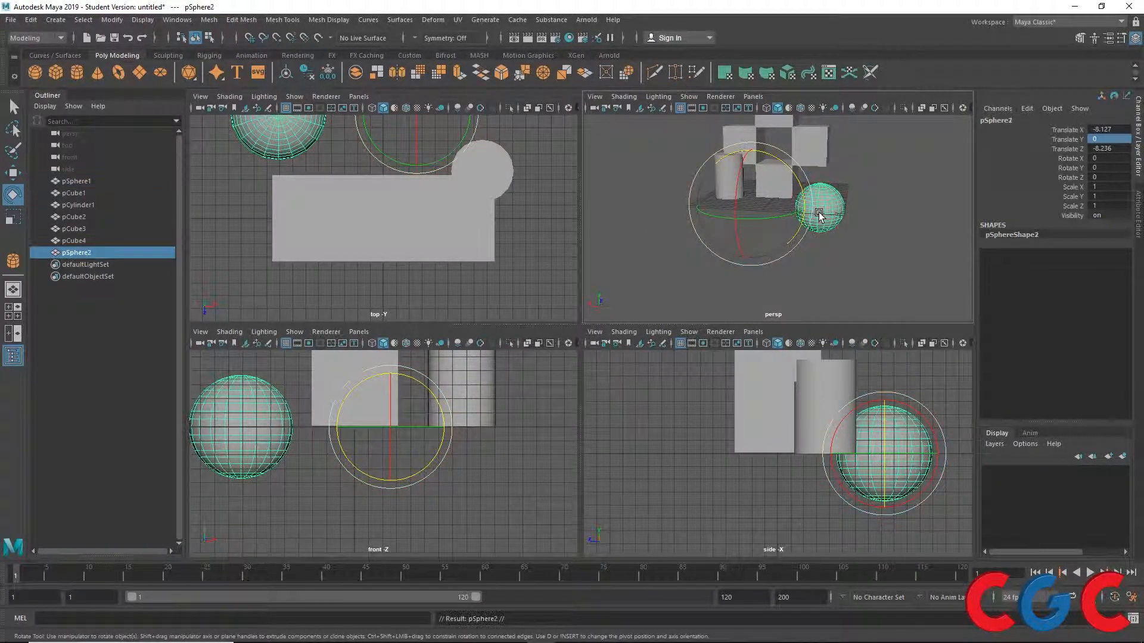
drag(802, 187, 775, 160)
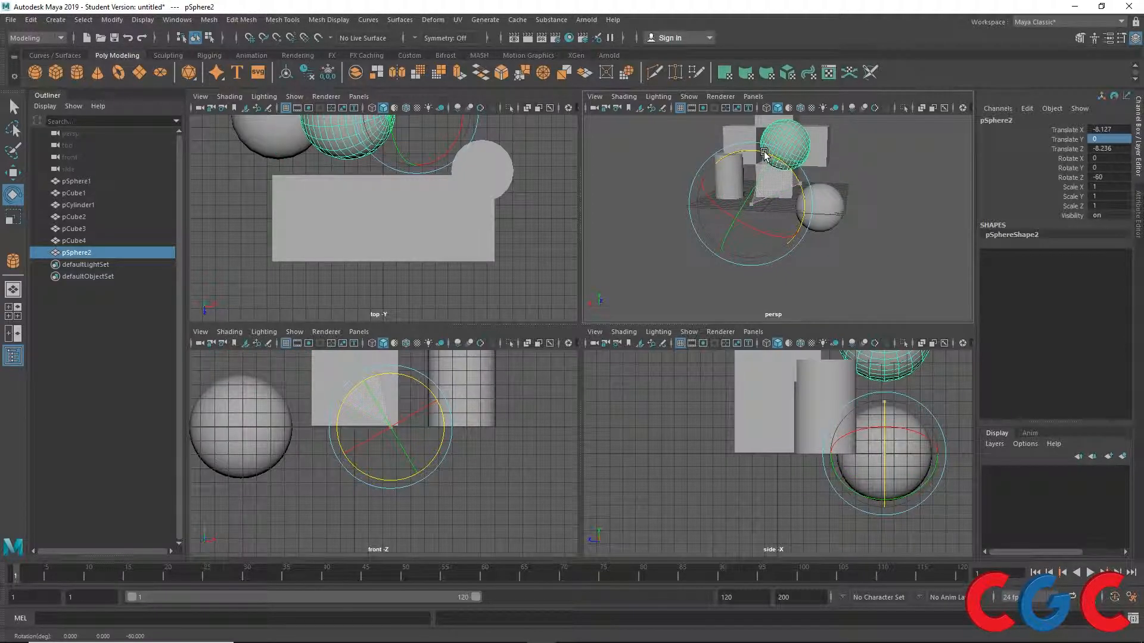
key(shift+d)
key(shift+d)
key(shift+d)
key(shift+d)
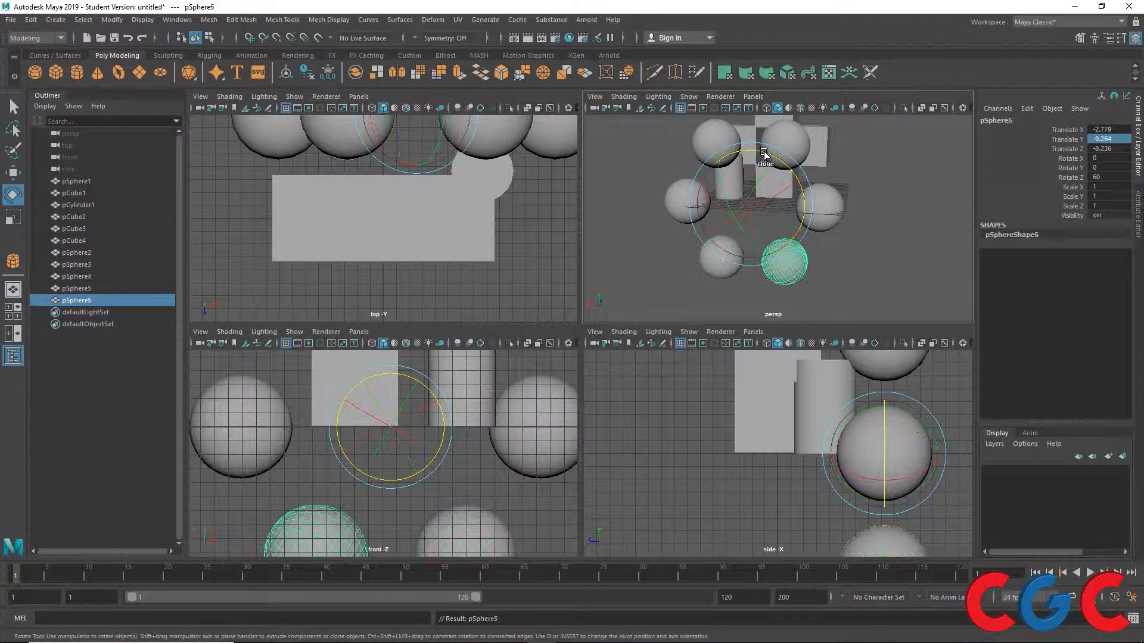
Select all spheres, cubes and the cylinder in the scene and delete them.
mouse_move(859, 215)
alt+mouse_down()
mouse_move(899, 221)
mouse_move(848, 229)
mouse_move(939, 215)
mouse_move(873, 218)
alt+mouse_up()
alt+drag(809, 243, 736, 234)
scroll(842, 252, down, 5)
drag(689, 138, 884, 285)
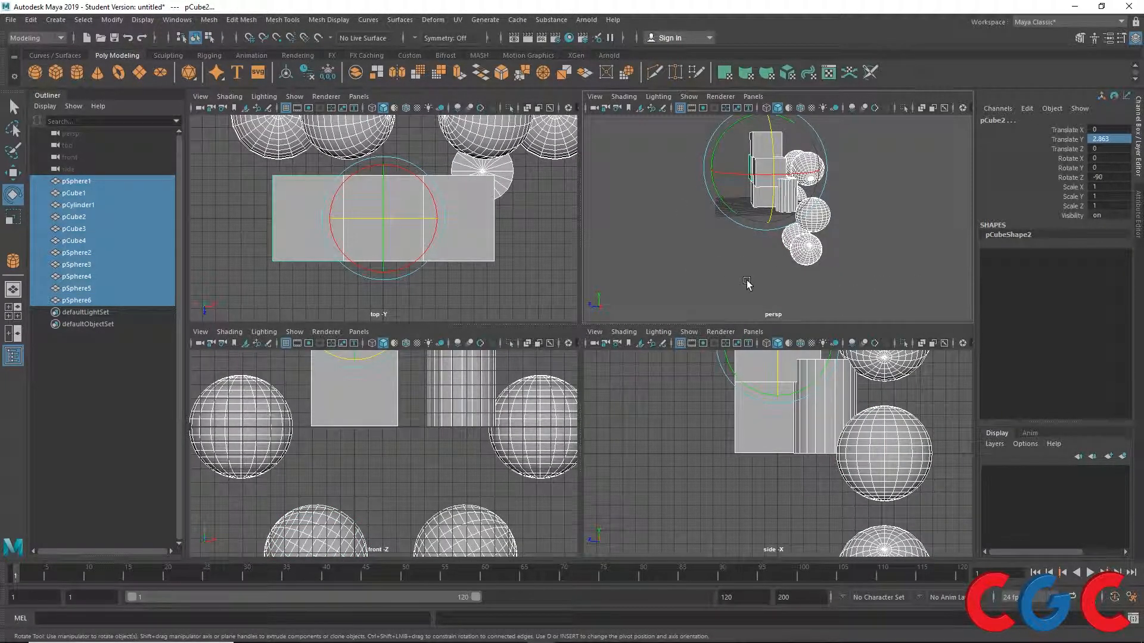
key(Delete)
Draw a flat polygon cube on the grid, about 16.3 wide, 1.2 high and 8.8 deep.
alt+drag(822, 255, 755, 197)
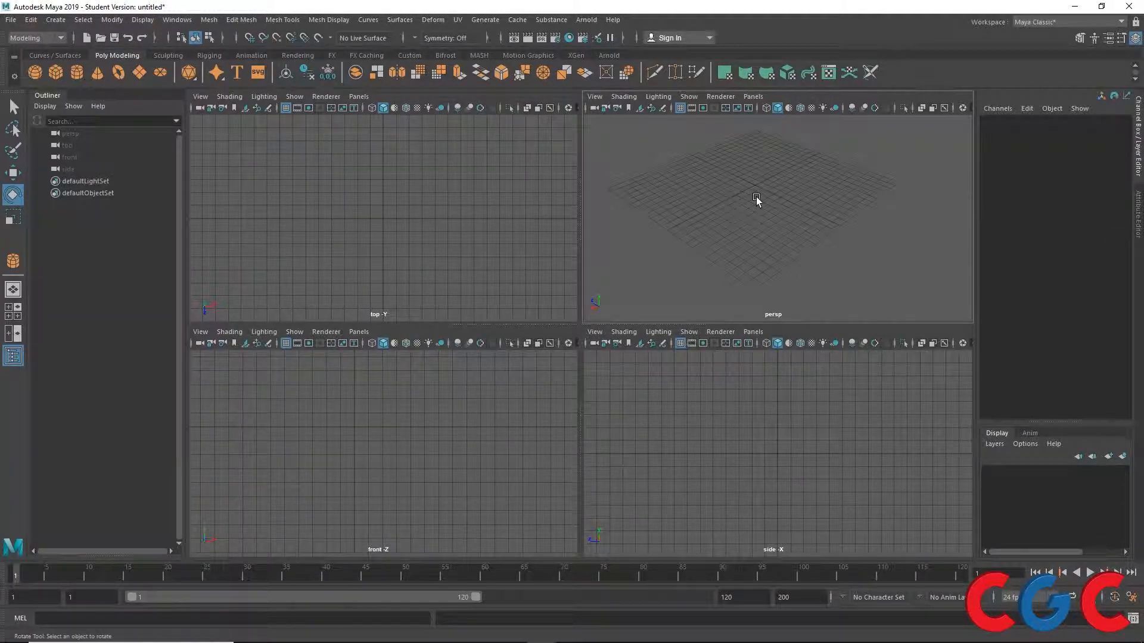
click(56, 74)
drag(794, 153, 713, 180)
key(e)
alt+drag(730, 220, 738, 233)
scroll(751, 197, up, 5)
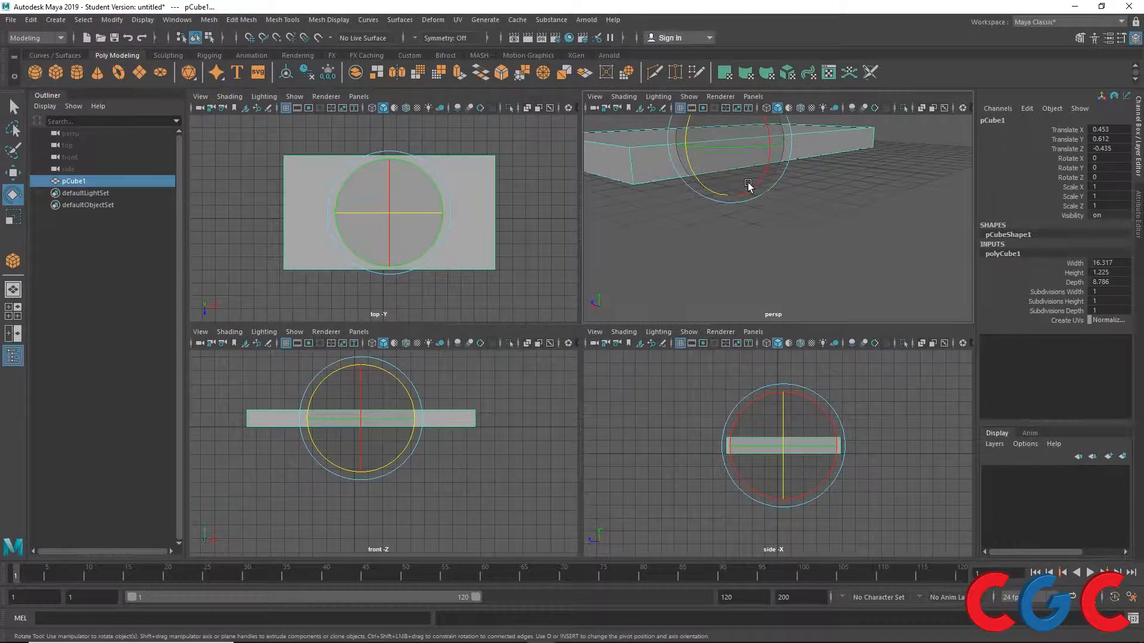
scroll(748, 186, down, 5)
alt+drag(748, 186, 762, 191)
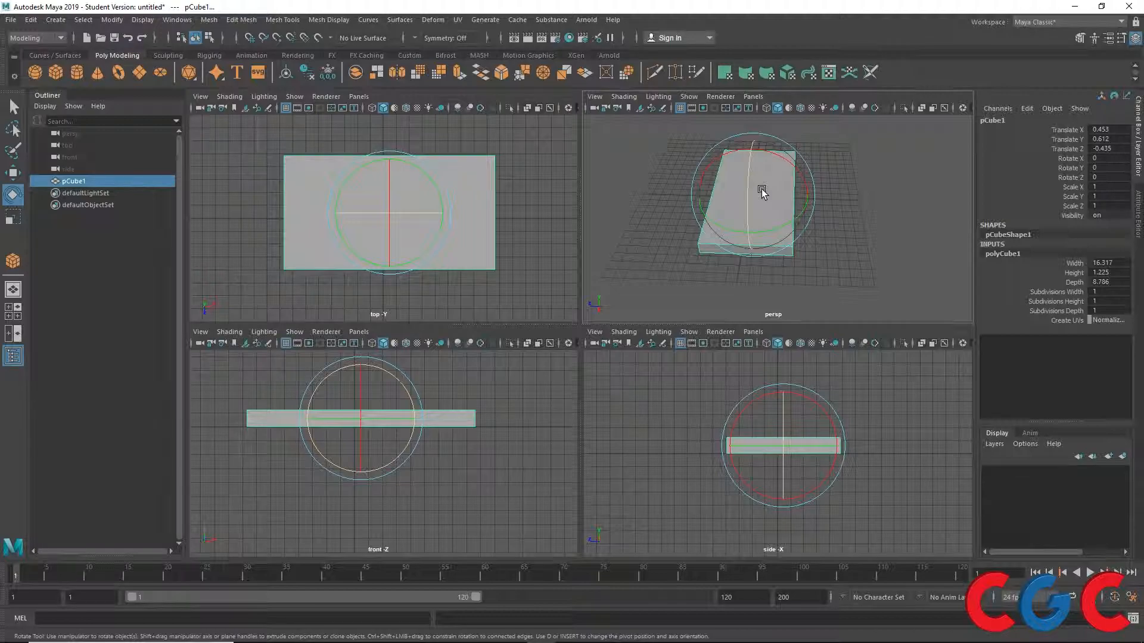
Centre the flat cube on the origin by setting Translate X, Y and Z to 0.
key(w)
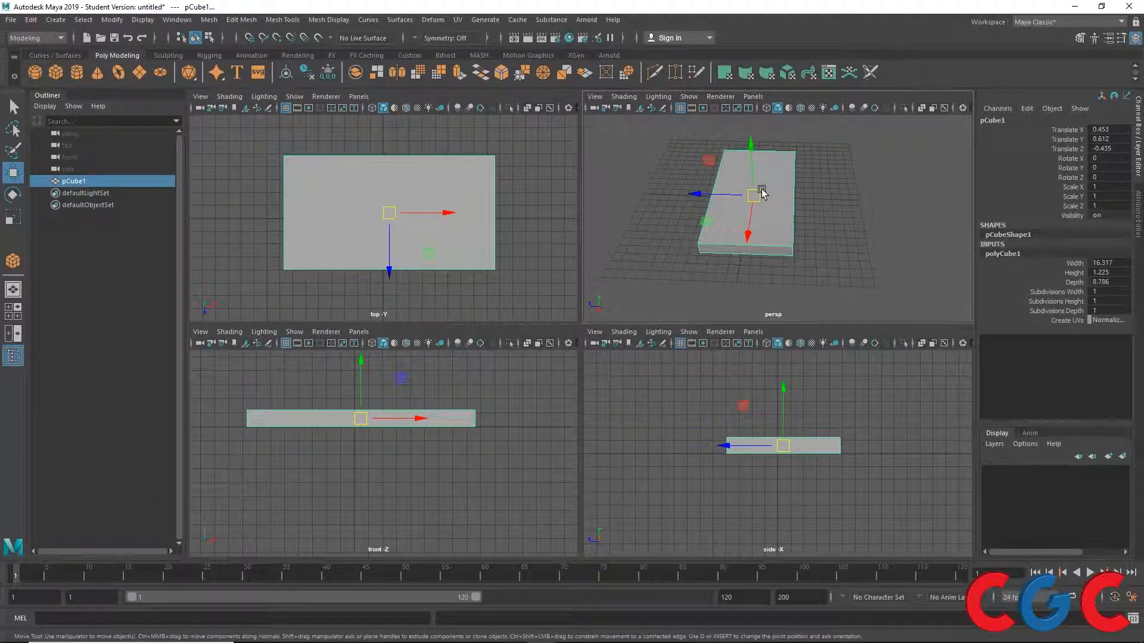
click(11, 20)
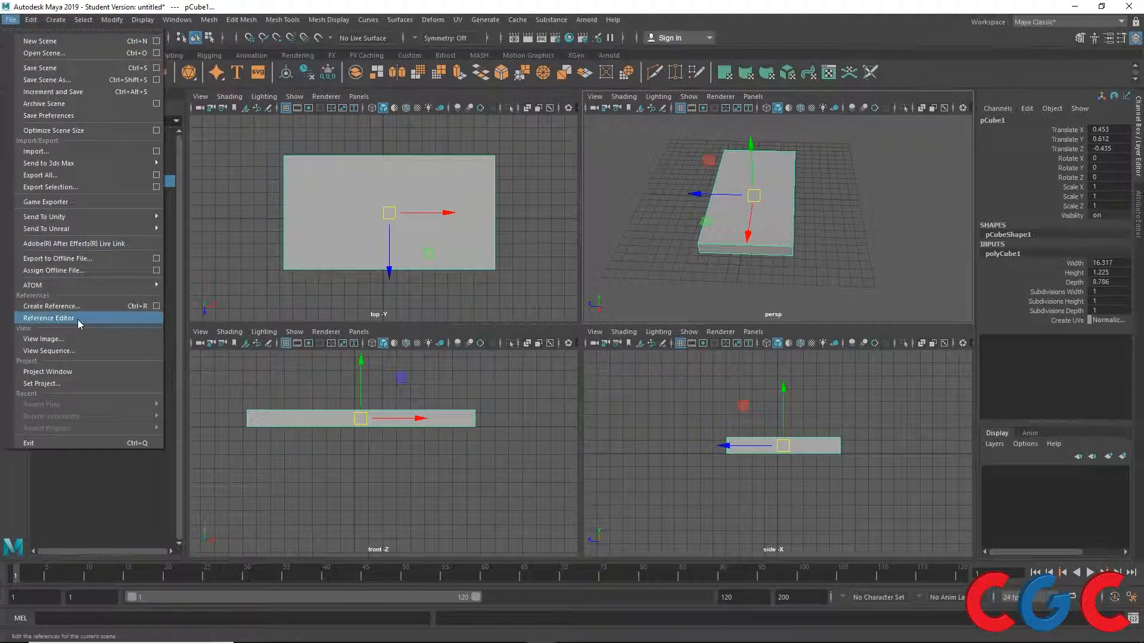
click(361, 6)
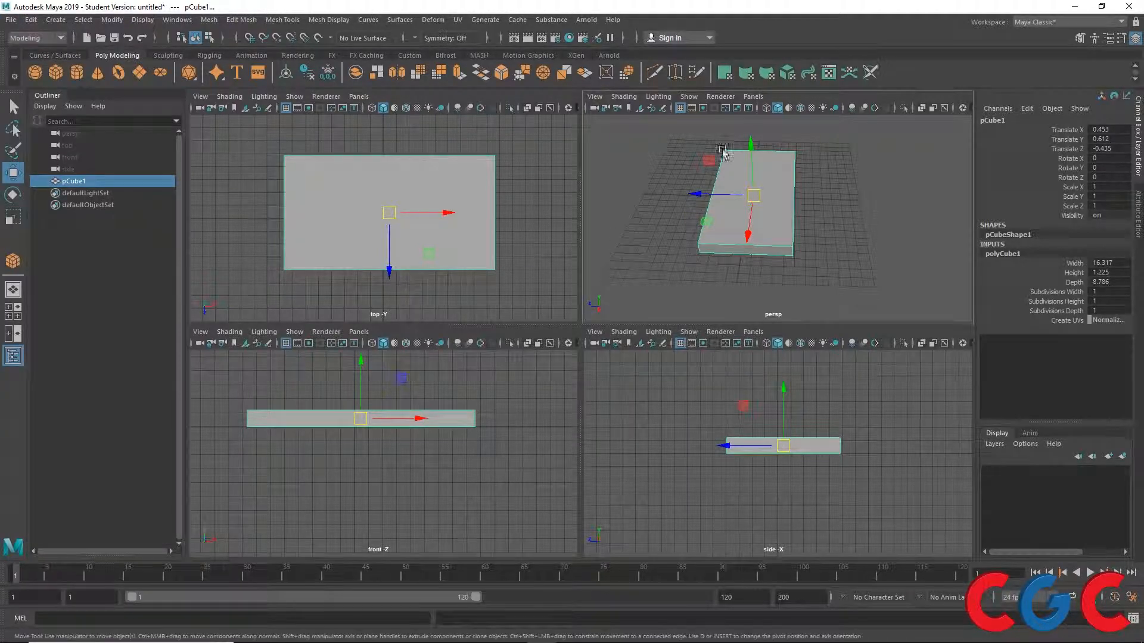
click(1122, 130)
text(0)
key(Tab)
text(0)
key(Tab)
text(0)
key(Tab)
Raise the flat cube along Y to about 6.7 in the maximized front view.
alt+drag(841, 239, 784, 255)
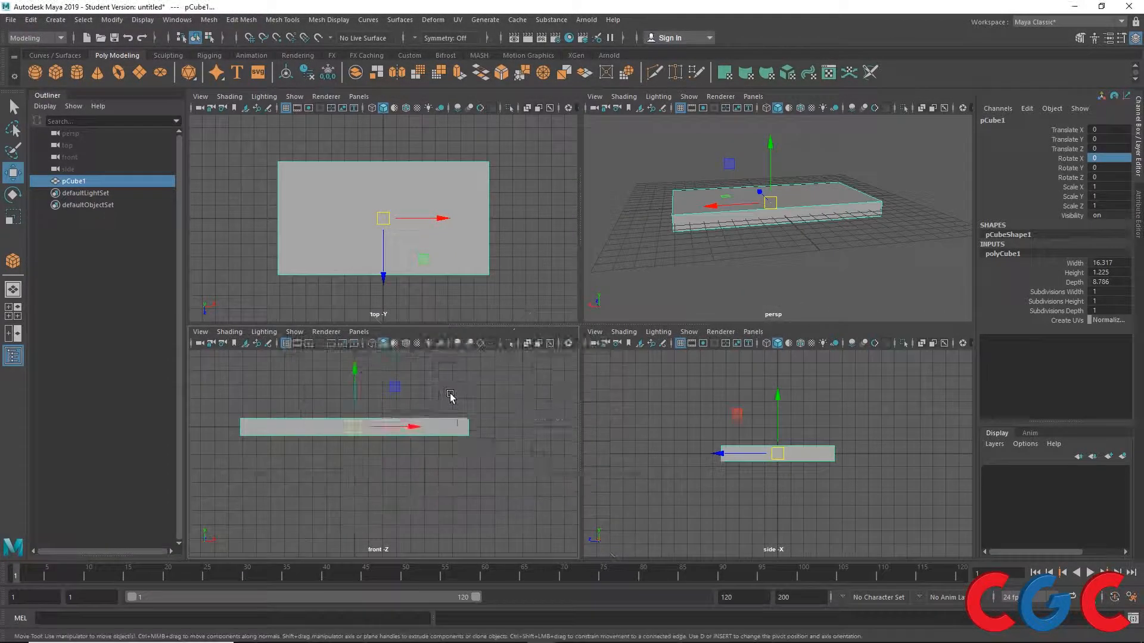
key(space)
alt+middle_drag(605, 242, 636, 322)
drag(546, 308, 558, 122)
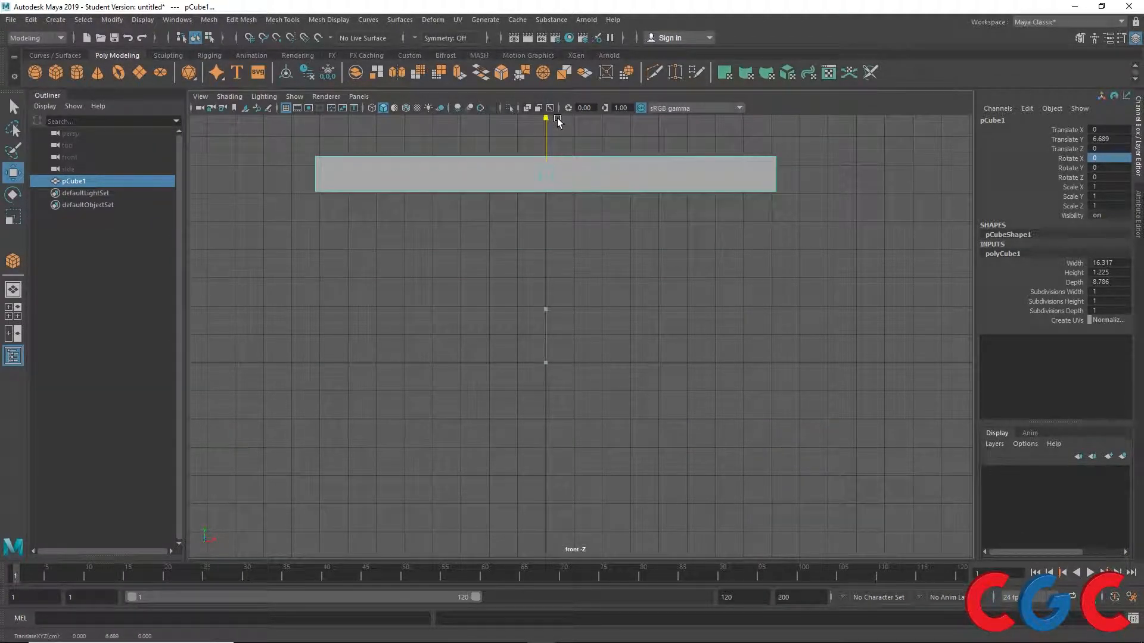
alt+middle_drag(552, 142, 556, 214)
Turn off the Move tool's step snap and close the tool settings.
double_click(12, 173)
click(321, 274)
click(339, 295)
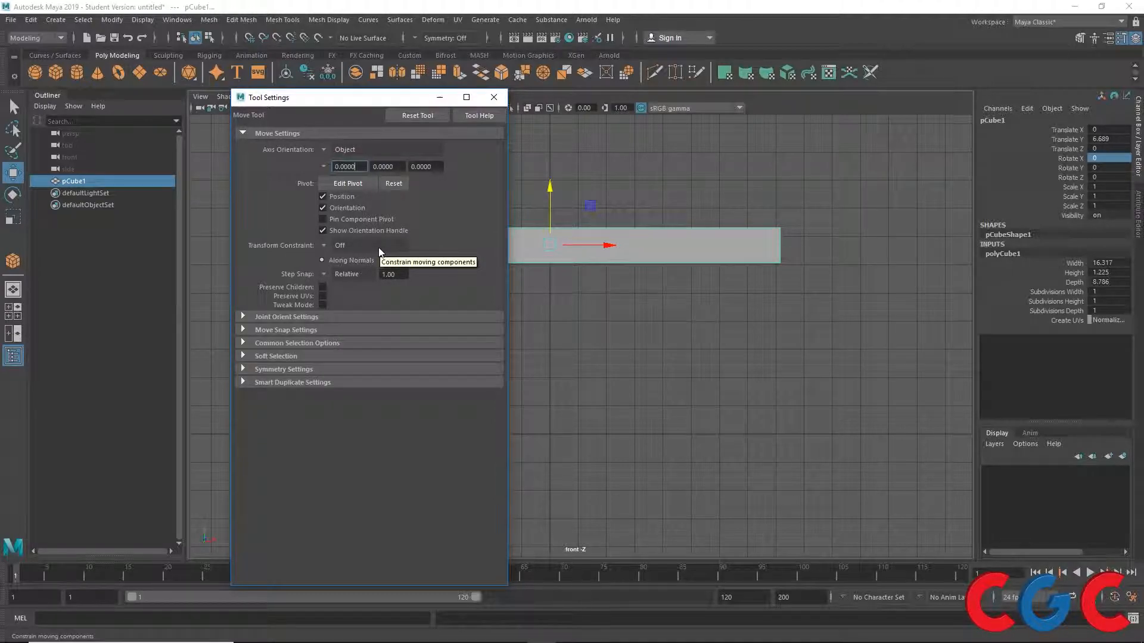
click(324, 273)
click(338, 278)
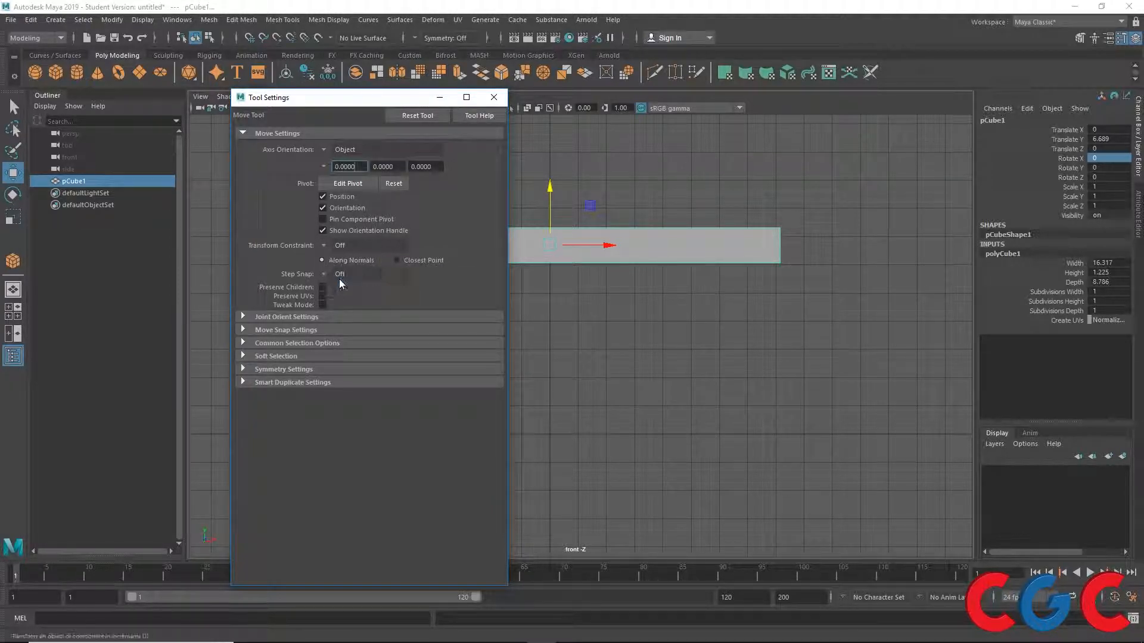
click(493, 97)
Raise the flat cube along Y to about 8.65 and check its placement in the top and front views.
drag(548, 189, 534, 134)
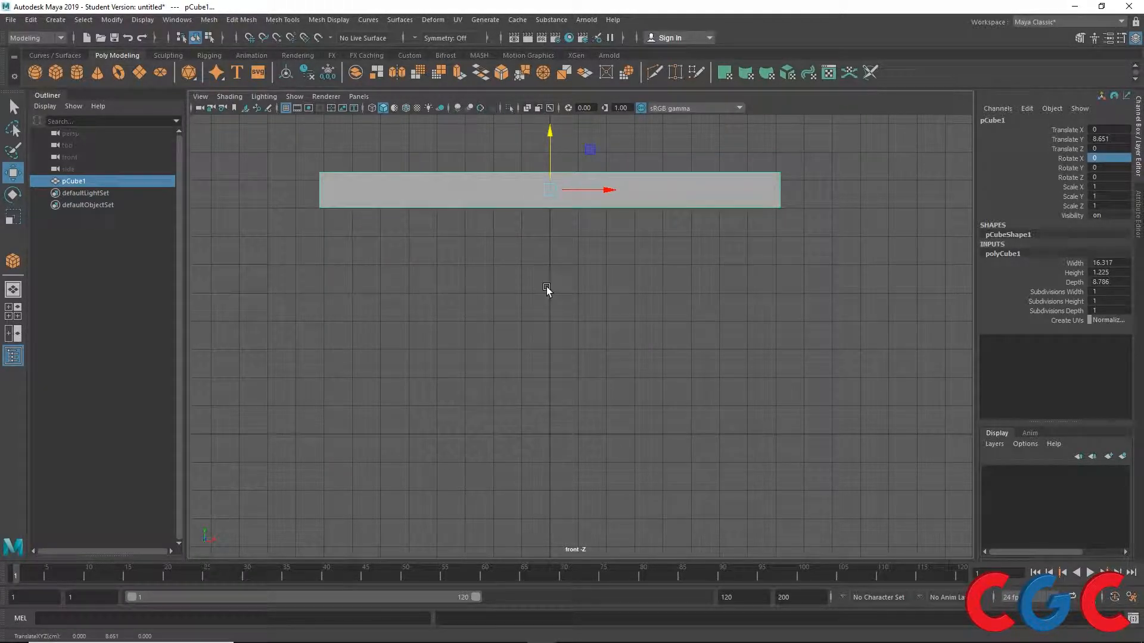
key(space)
key(space)
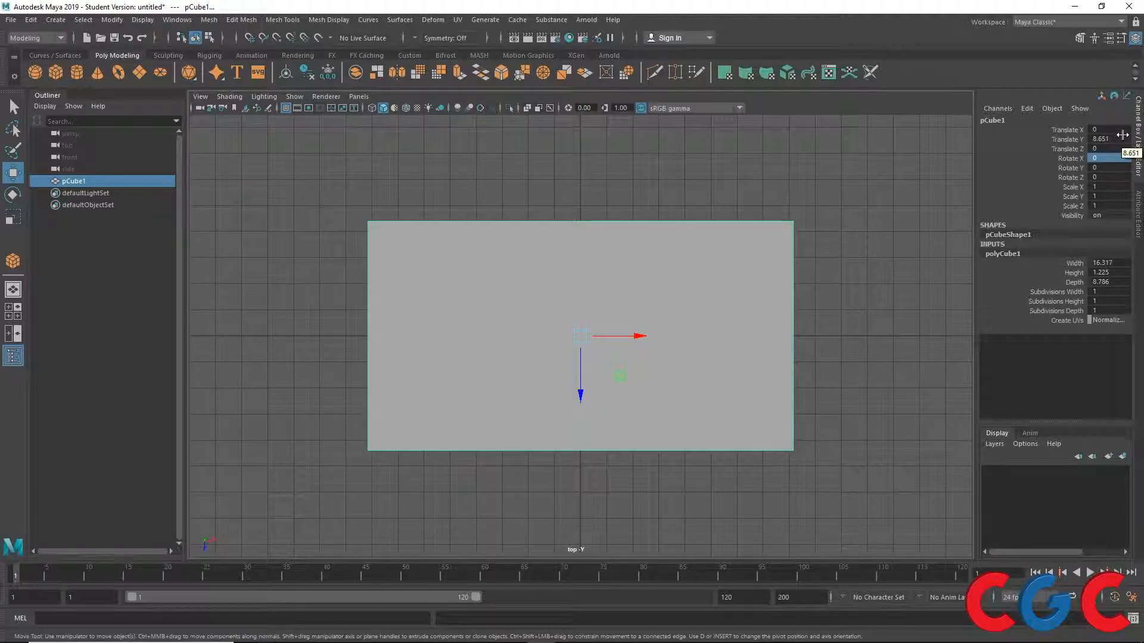
key(space)
key(space)
key(space)
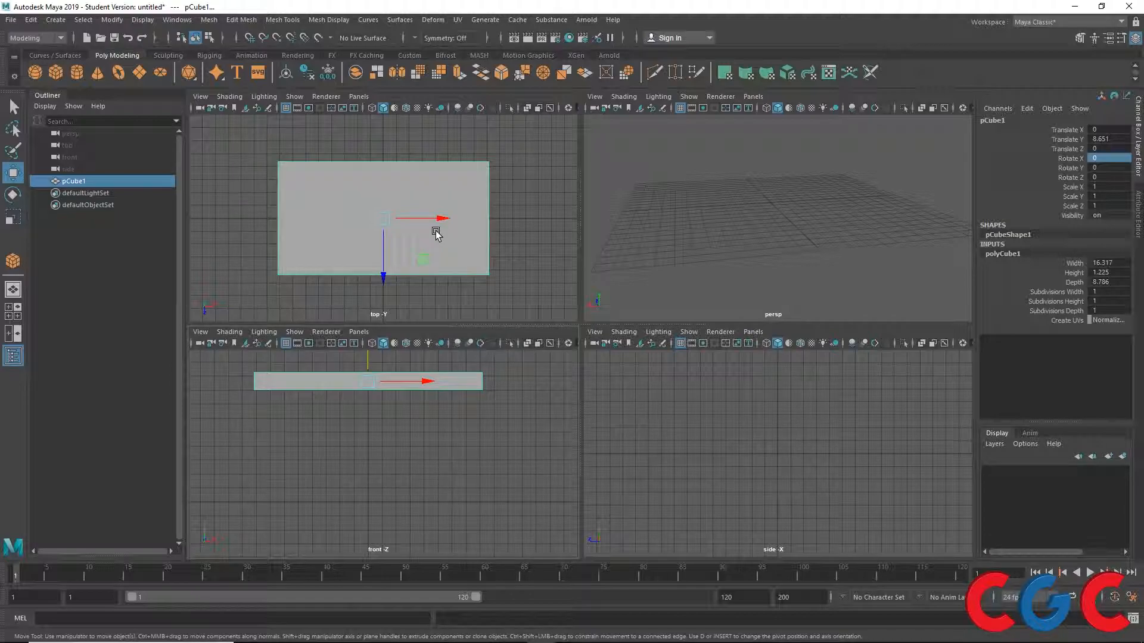
key(space)
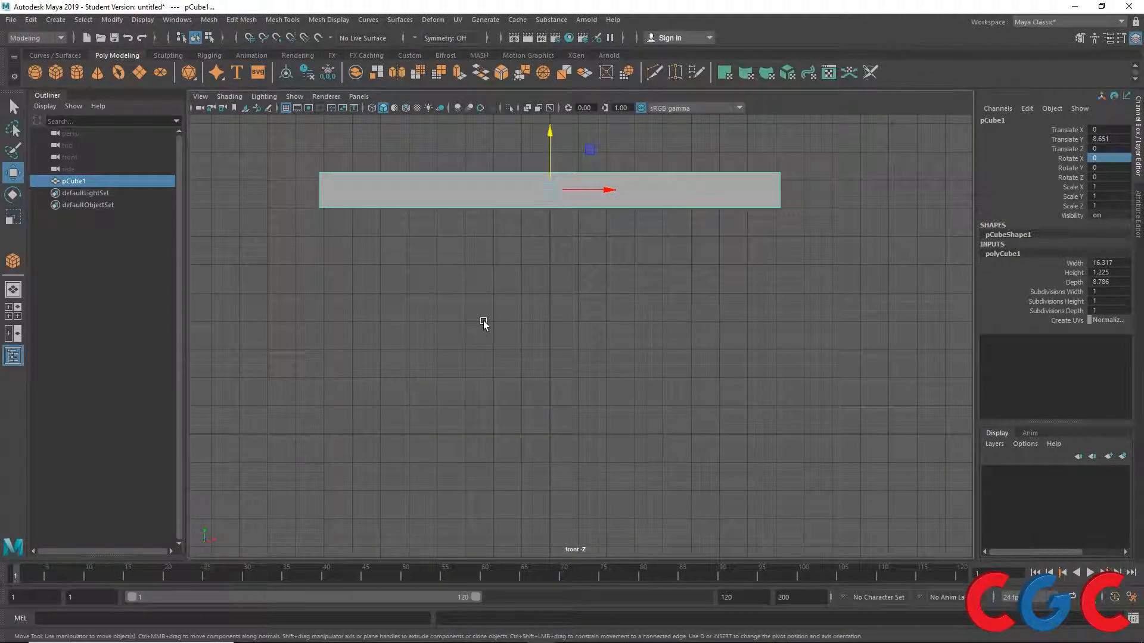
Thin the flat cube by scaling it along Y to about 0.756, and lower it to about 8.546 on Y.
key(r)
drag(553, 134, 551, 140)
key(w)
Maximize the top view and display it in wireframe, comparing it with the shaded display.
key(space)
key(space)
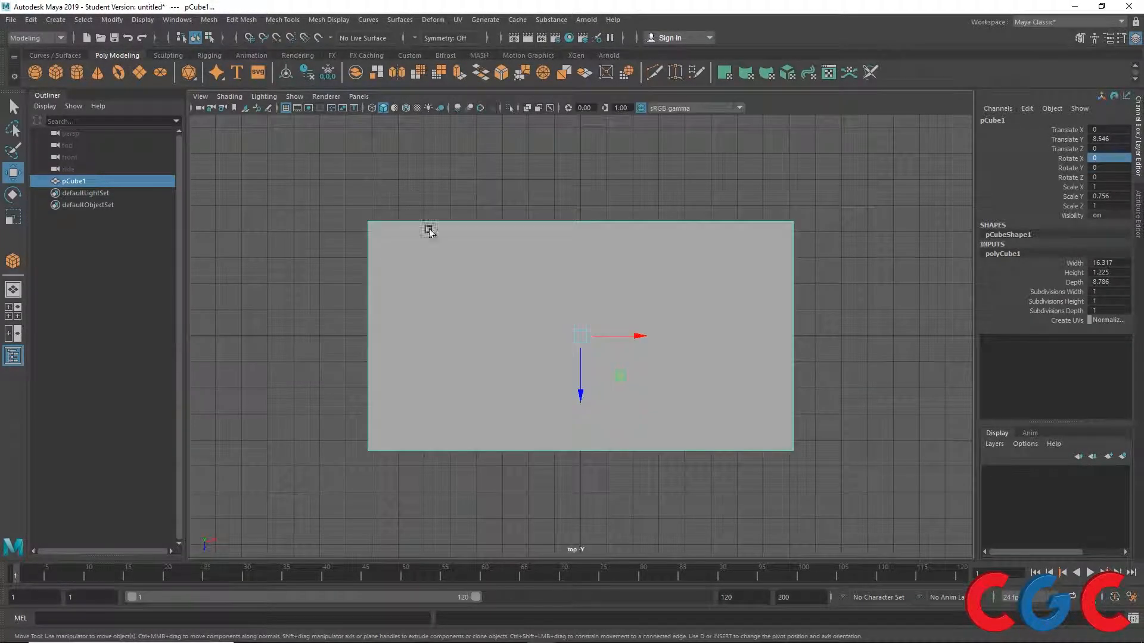
alt+middle_drag(567, 304, 550, 278)
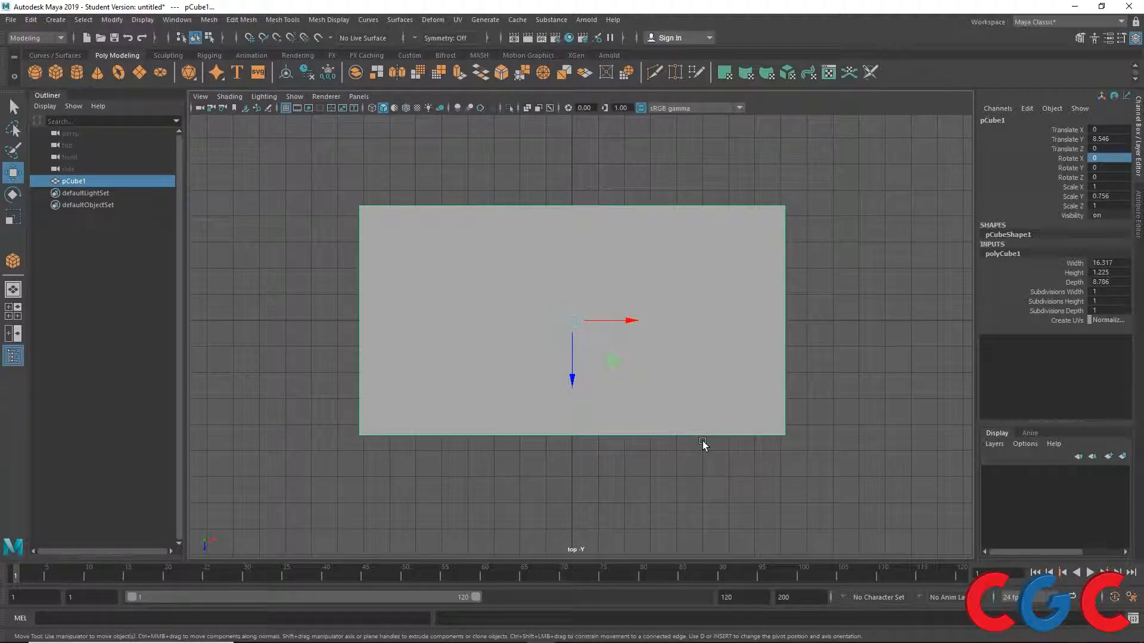
key(4)
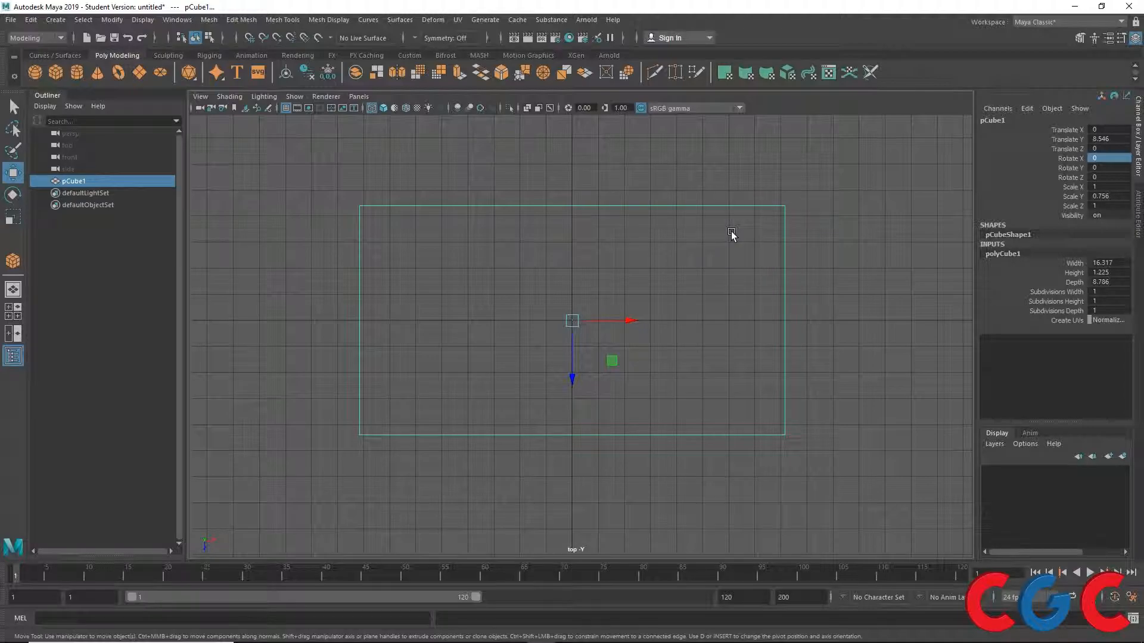
key(5)
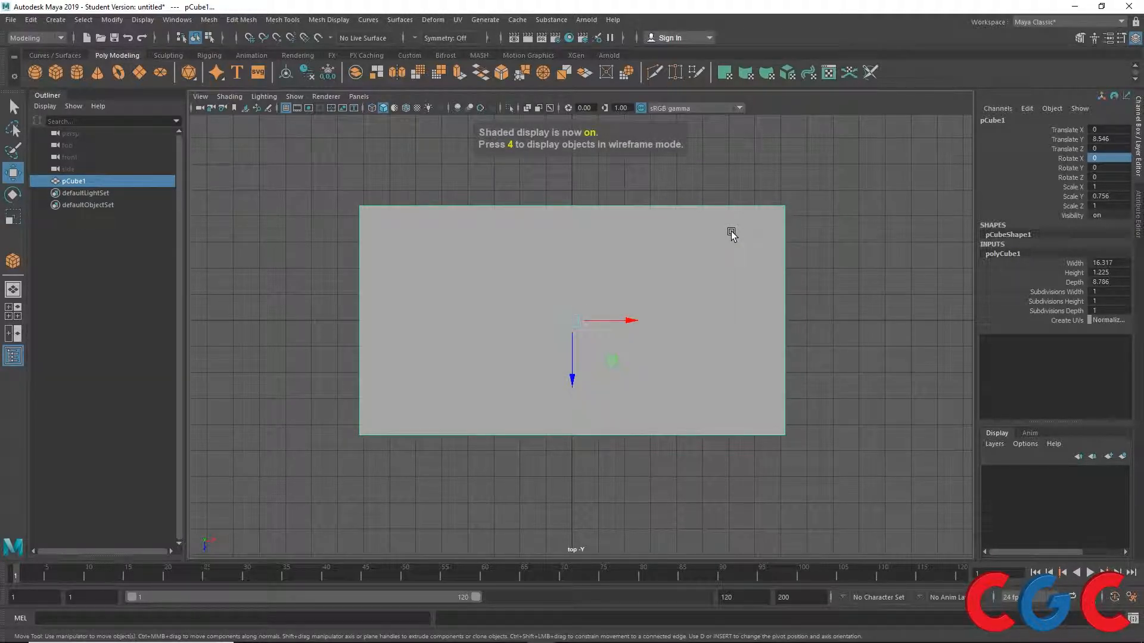
key(4)
key(5)
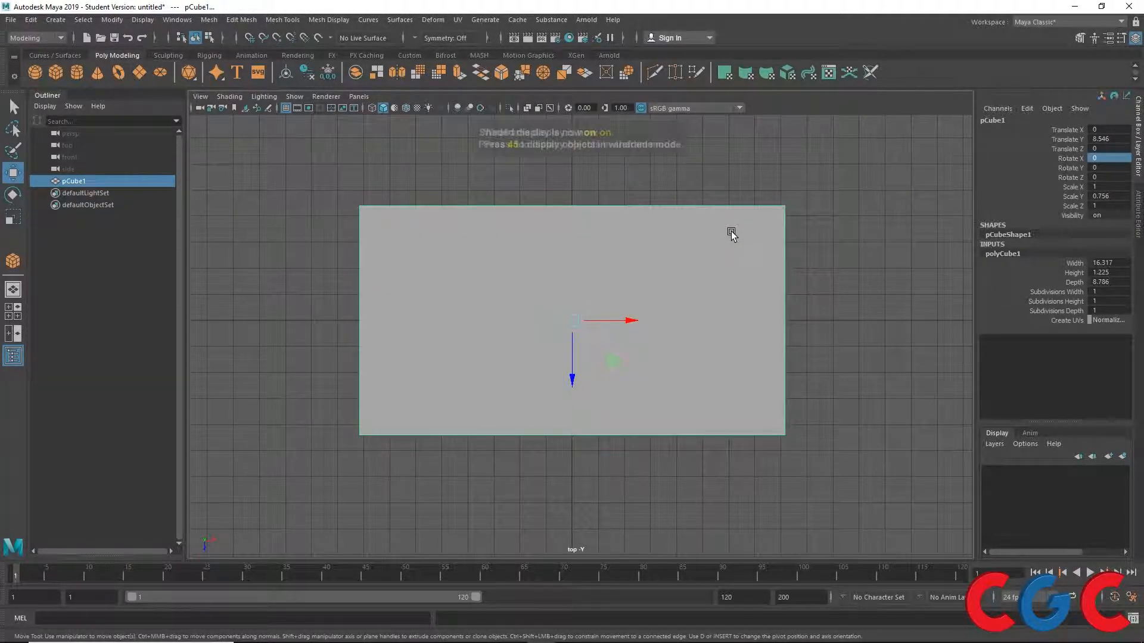
key(4)
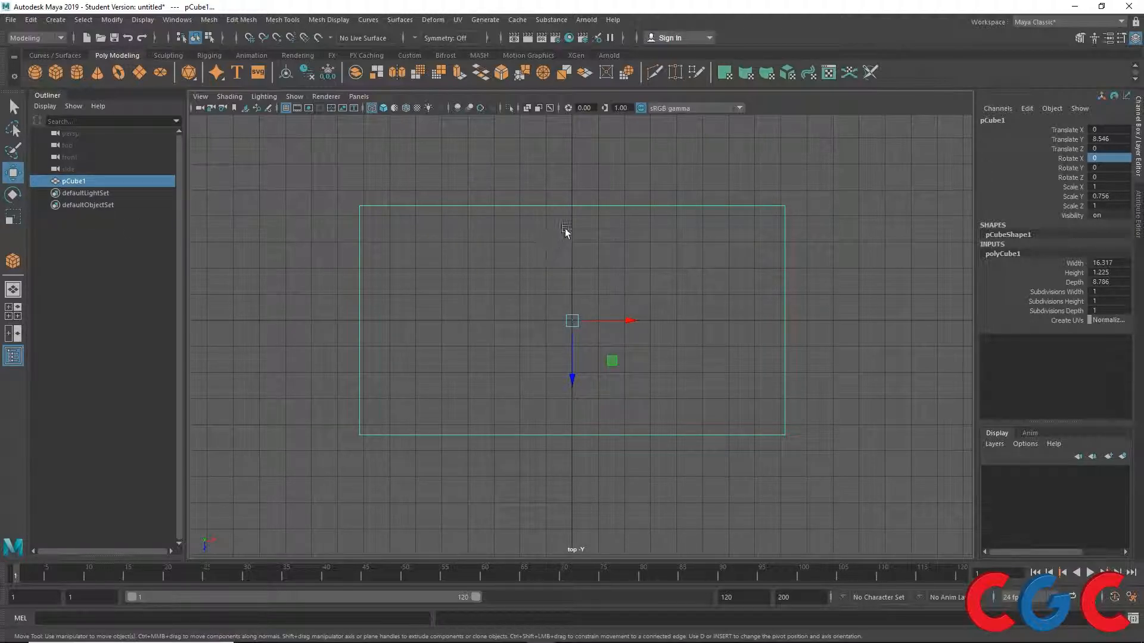
Rename the flat cube as Table_top.
click(1024, 123)
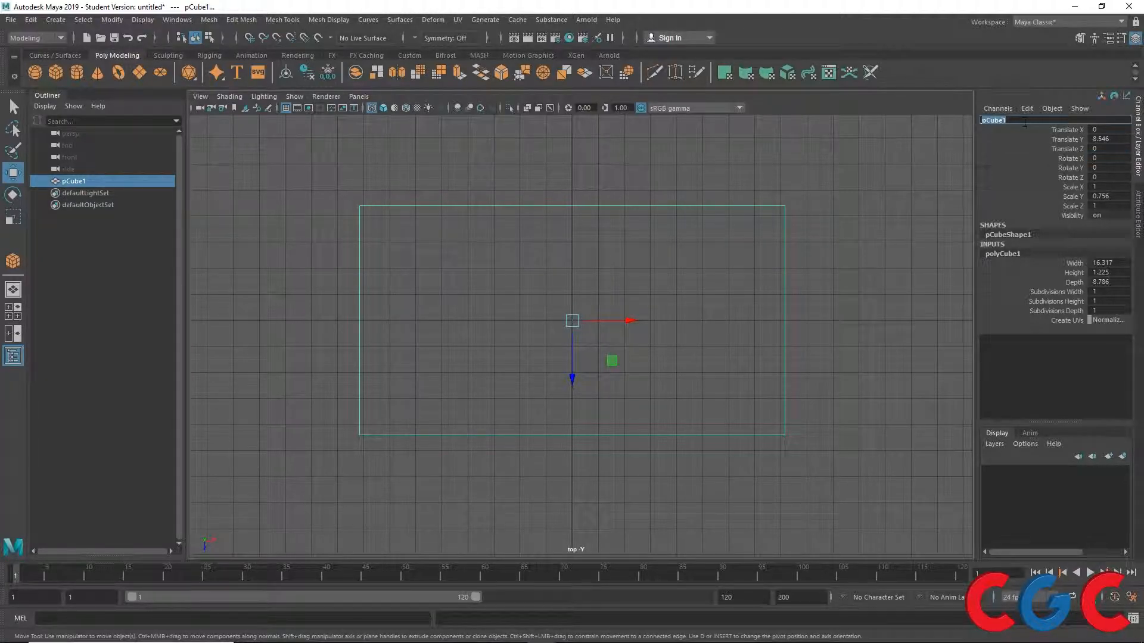
click(76, 184)
right_click(77, 186)
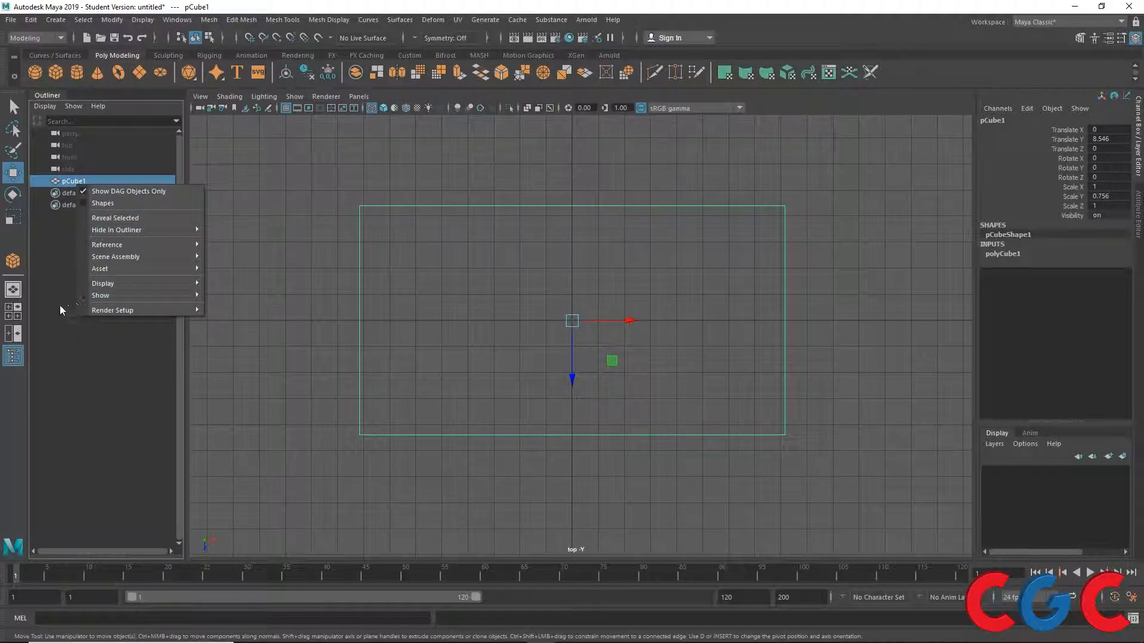
click(47, 268)
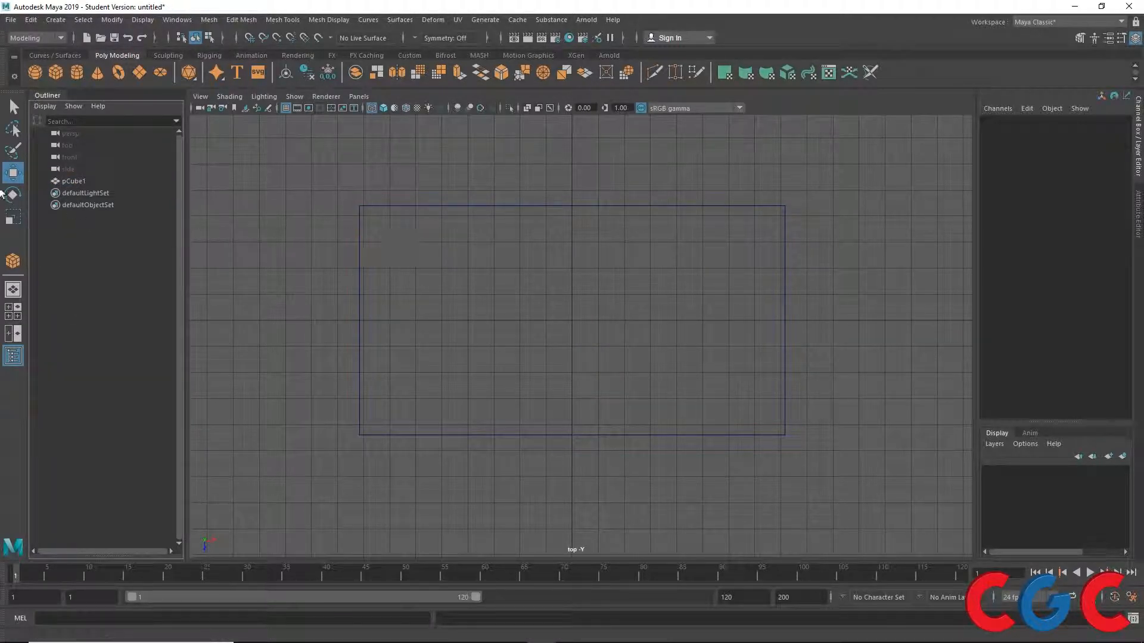
click(66, 182)
double_click(1004, 121)
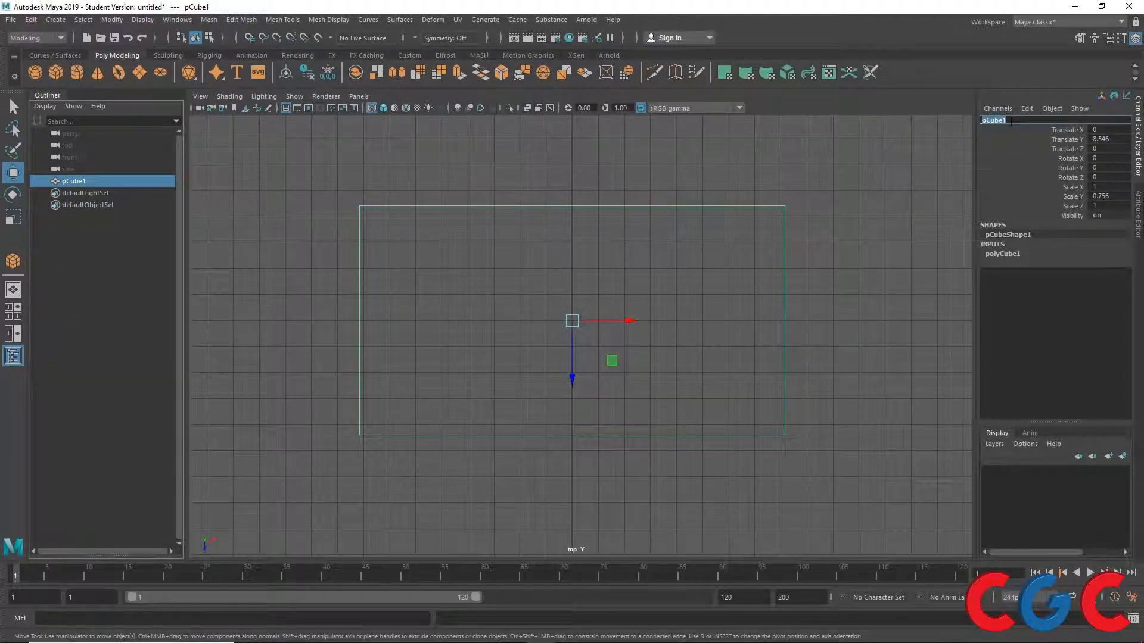
text(table_top)
key(Return)
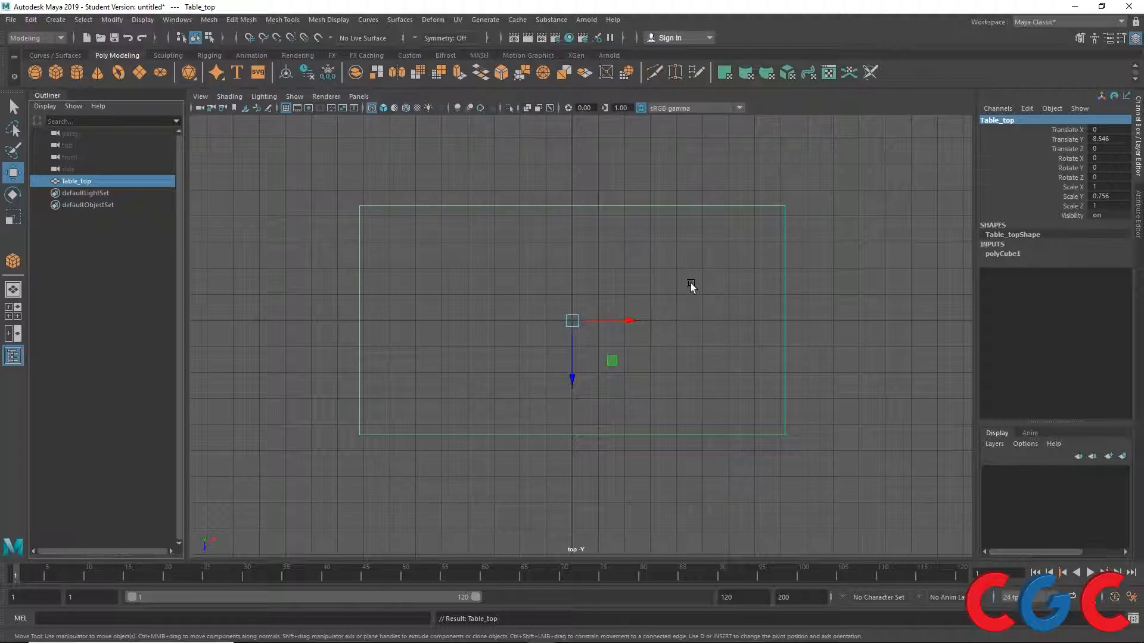
Draw a small polygon cube about 0.98 wide, 0.585 high and 0.96 deep inside the table top's positive X, negative Z corner.
click(55, 72)
alt+middle_drag(774, 235, 693, 256)
scroll(664, 258, up, 2)
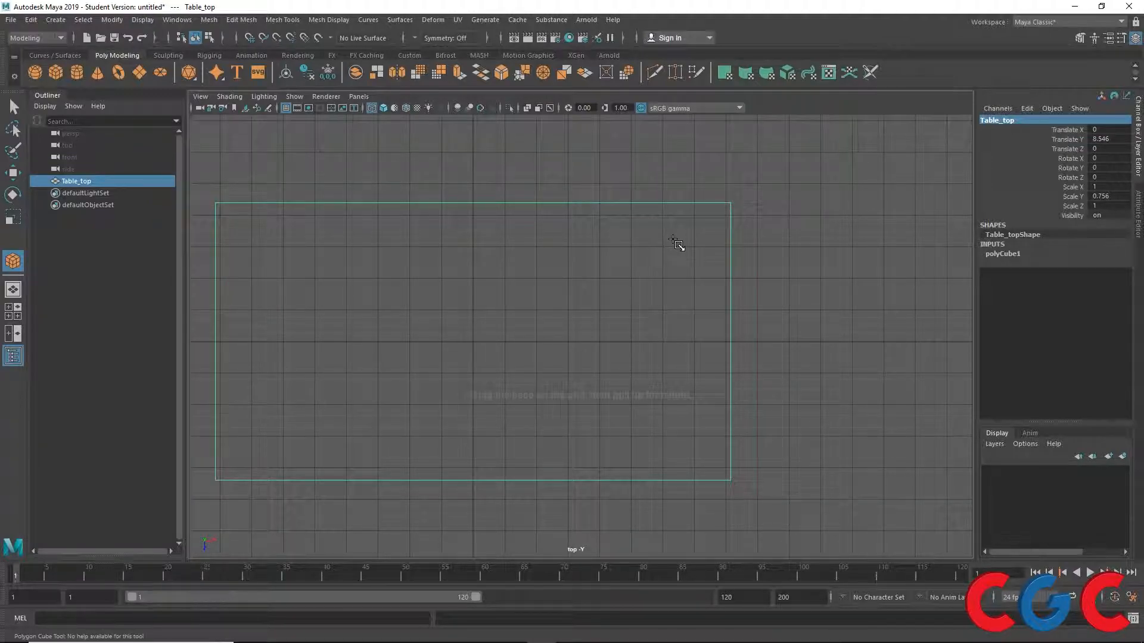
drag(664, 236, 706, 244)
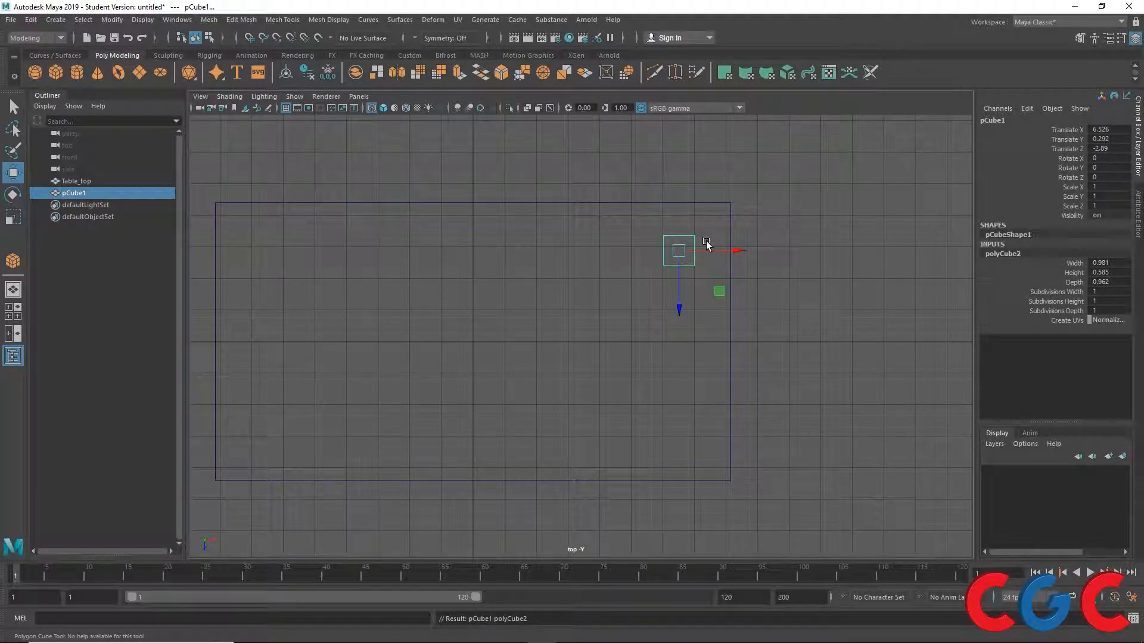
Try to lengthen the small cube by scaling it along Y about its centre pivot in the side view.
key(space)
key(space)
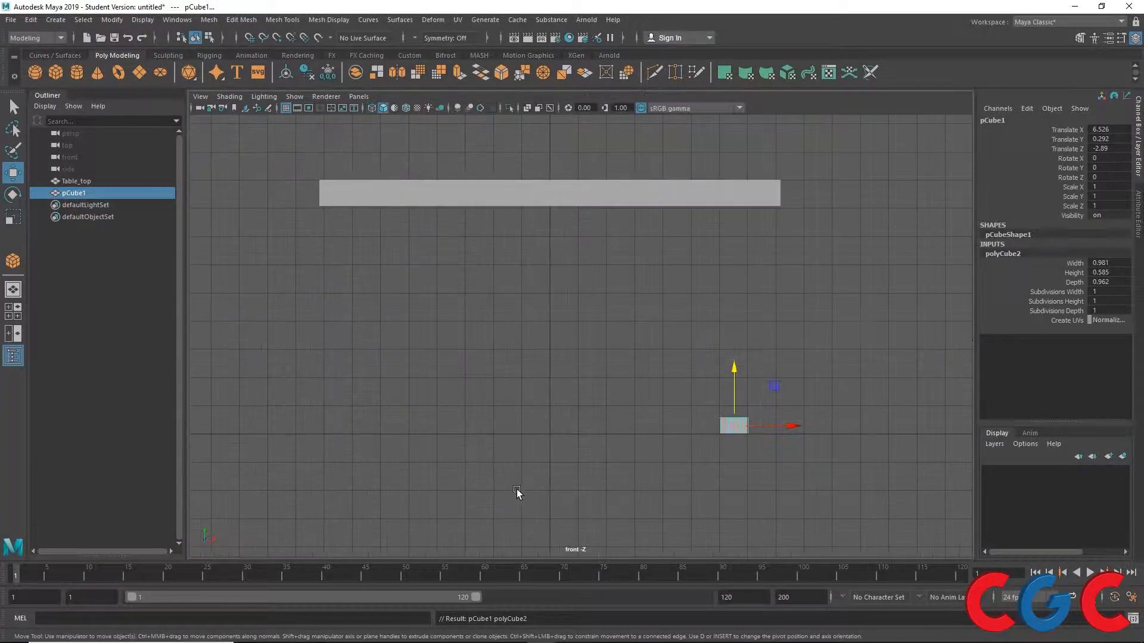
scroll(631, 349, up, 3)
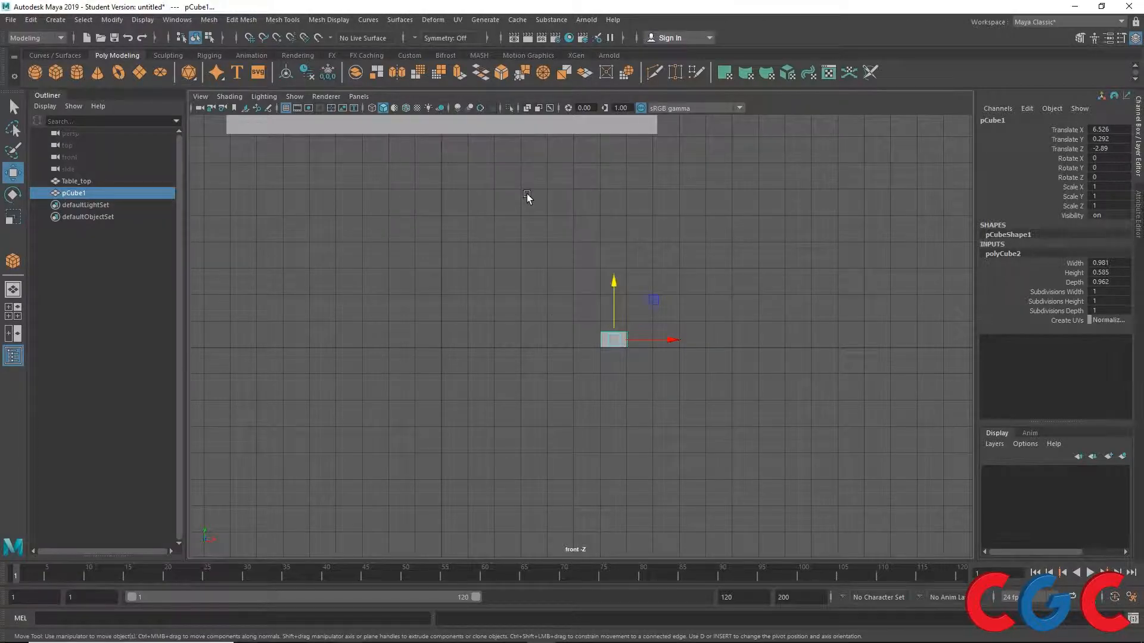
key(space)
key(space)
key(space)
key(space)
alt+middle_drag(624, 248, 592, 354)
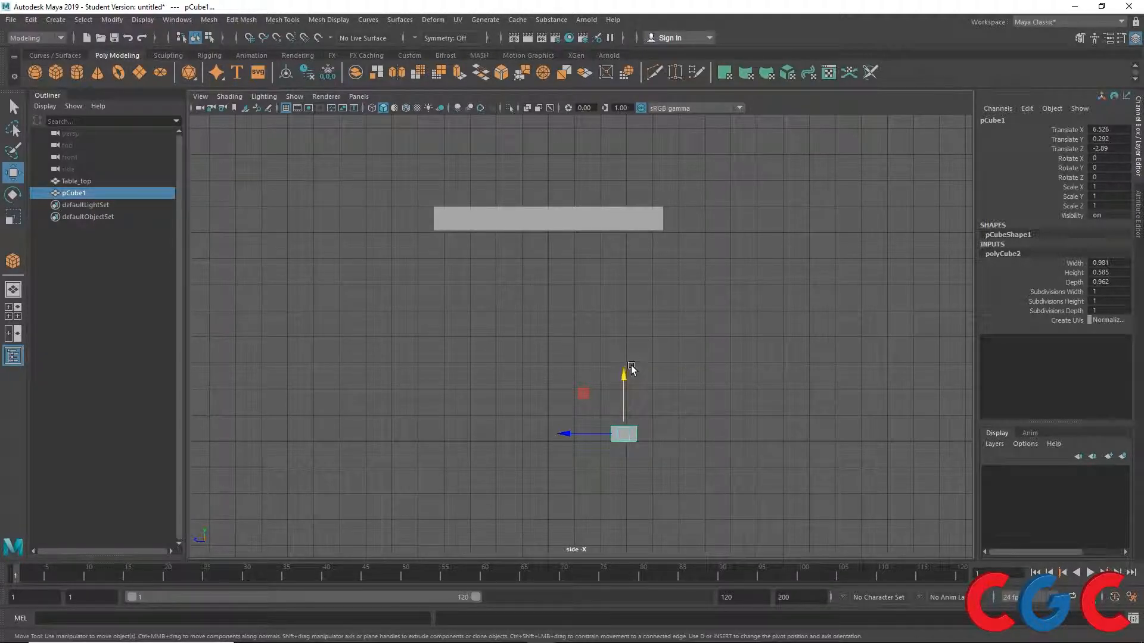
key(r)
drag(626, 382, 638, 224)
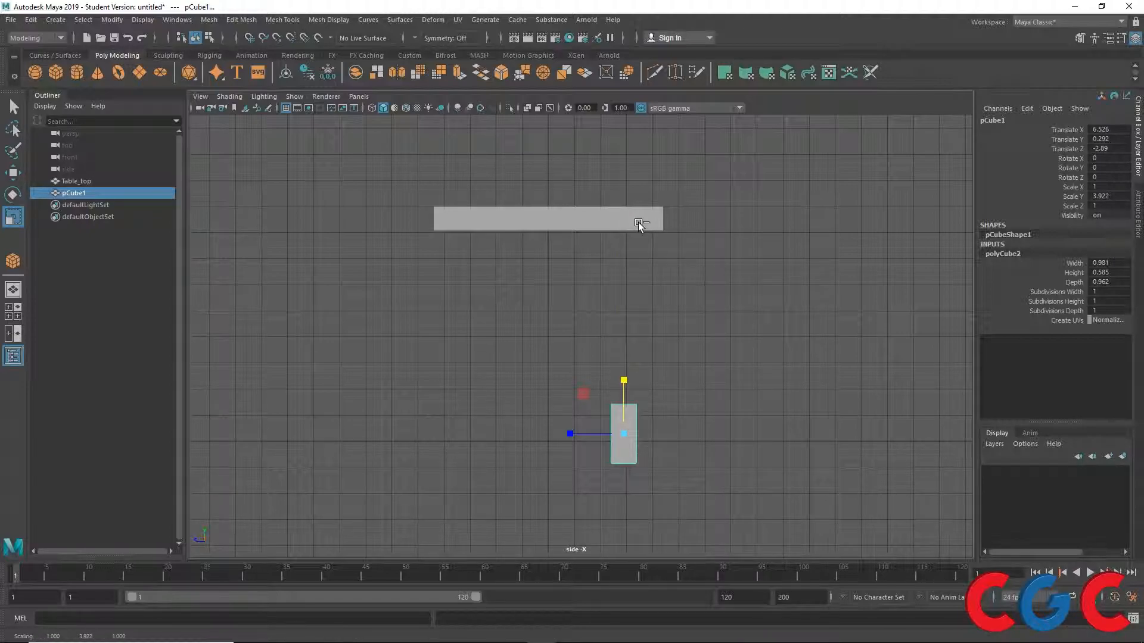
key(ctrl+z)
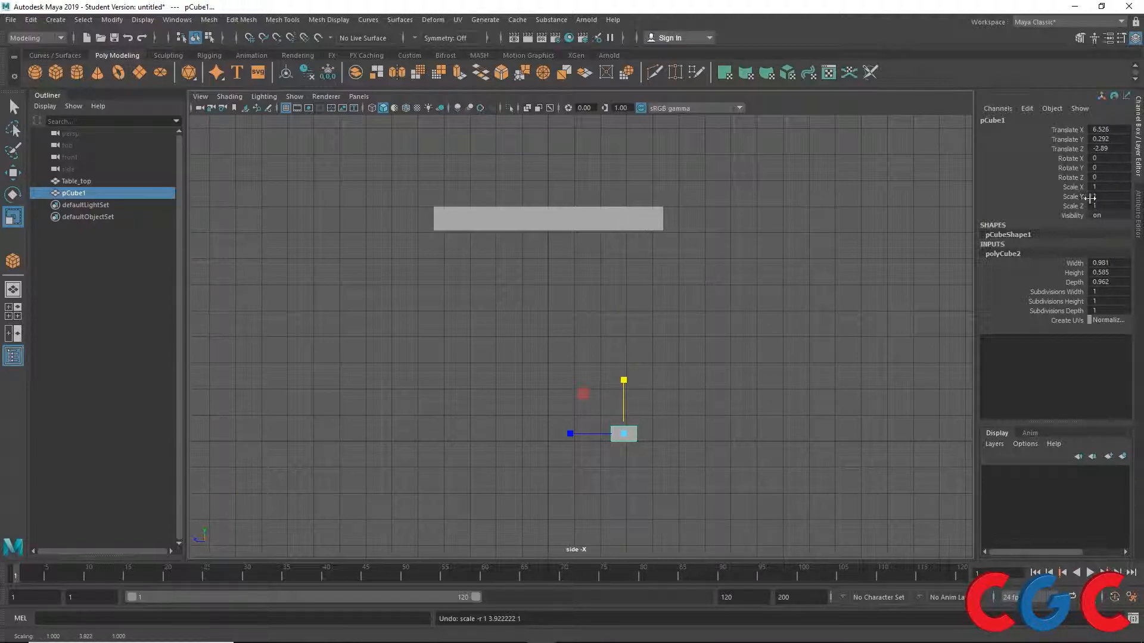
drag(623, 383, 636, 113)
key(ctrl+z)
Move the small cube's pivot down along Y to its base at grid level in the front view.
key(space)
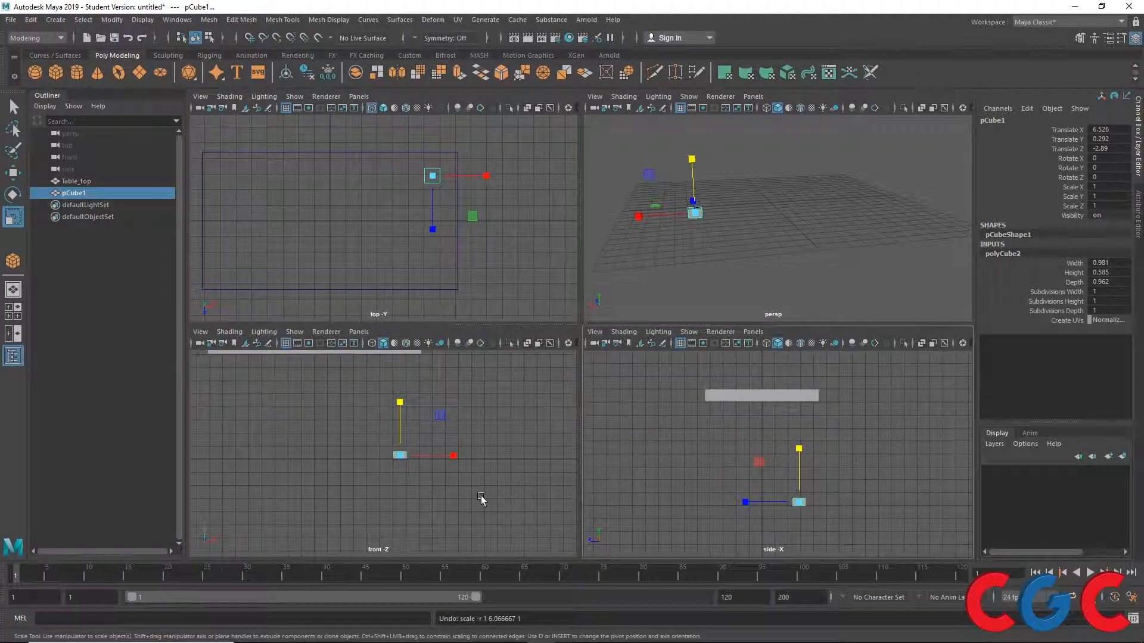
key(space)
scroll(569, 357, up, 6)
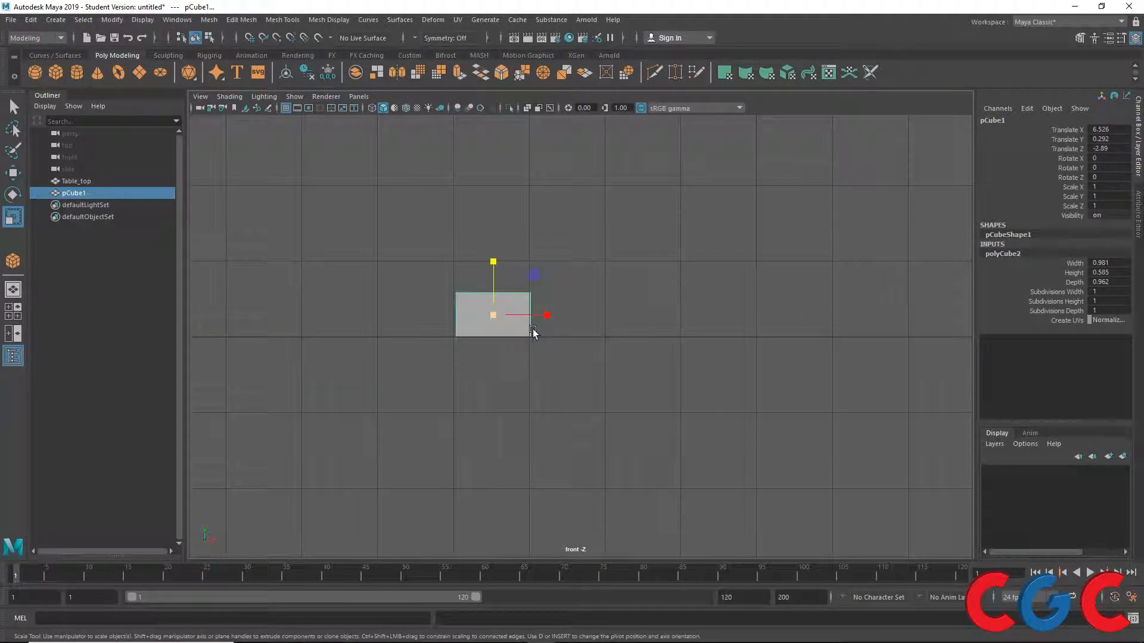
scroll(467, 358, down, 4)
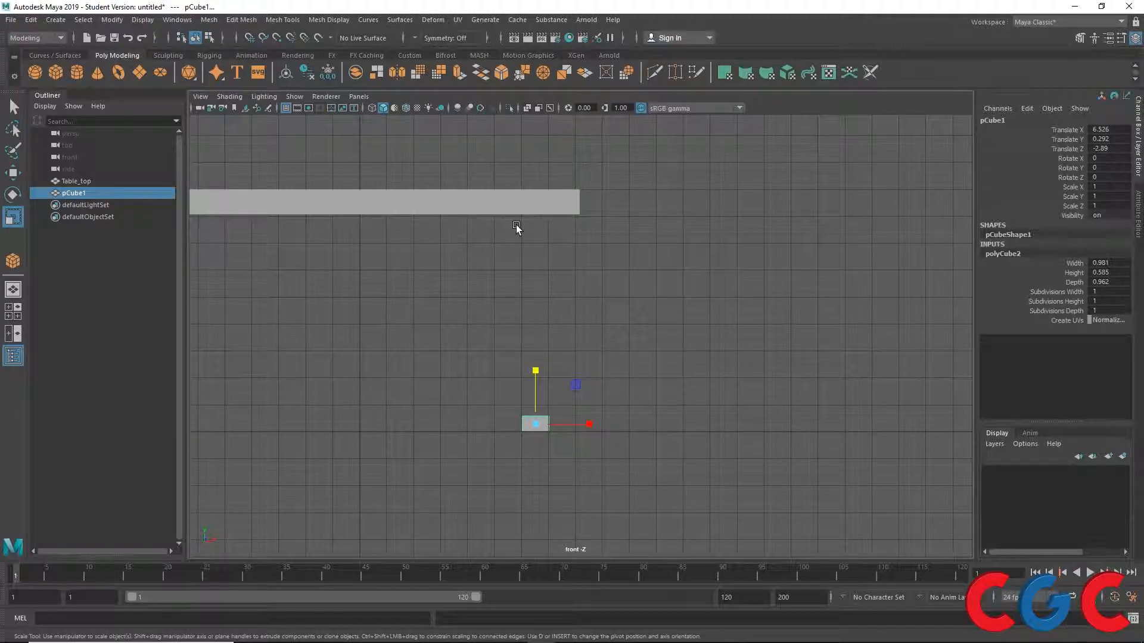
scroll(532, 443, up, 3)
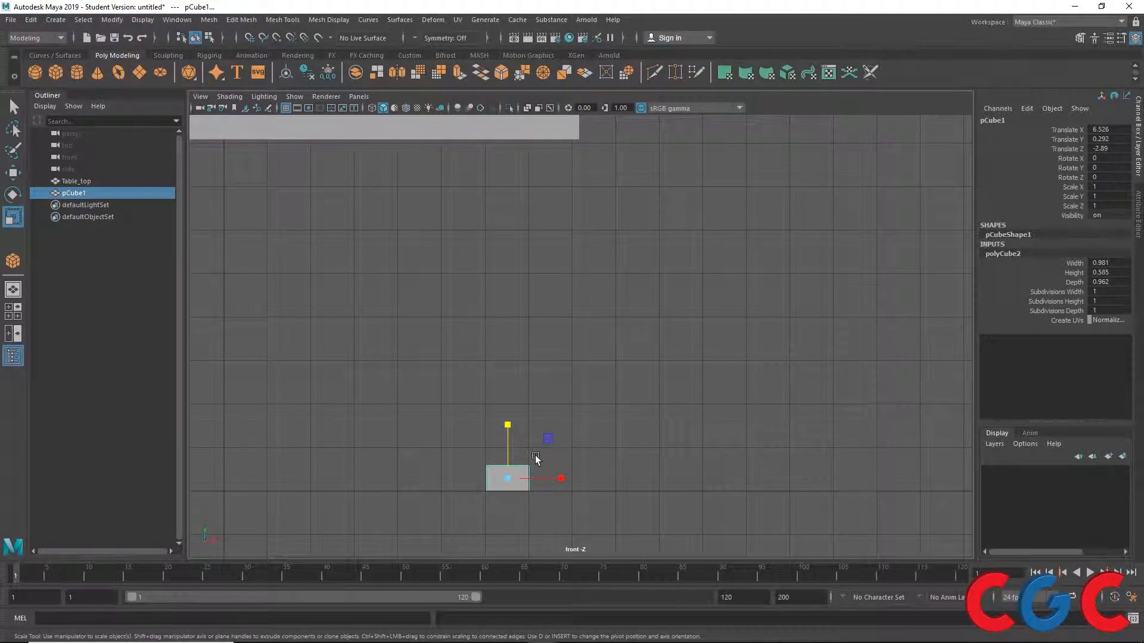
alt+middle_drag(524, 475, 577, 352)
scroll(566, 357, up, 4)
scroll(564, 358, up, 4)
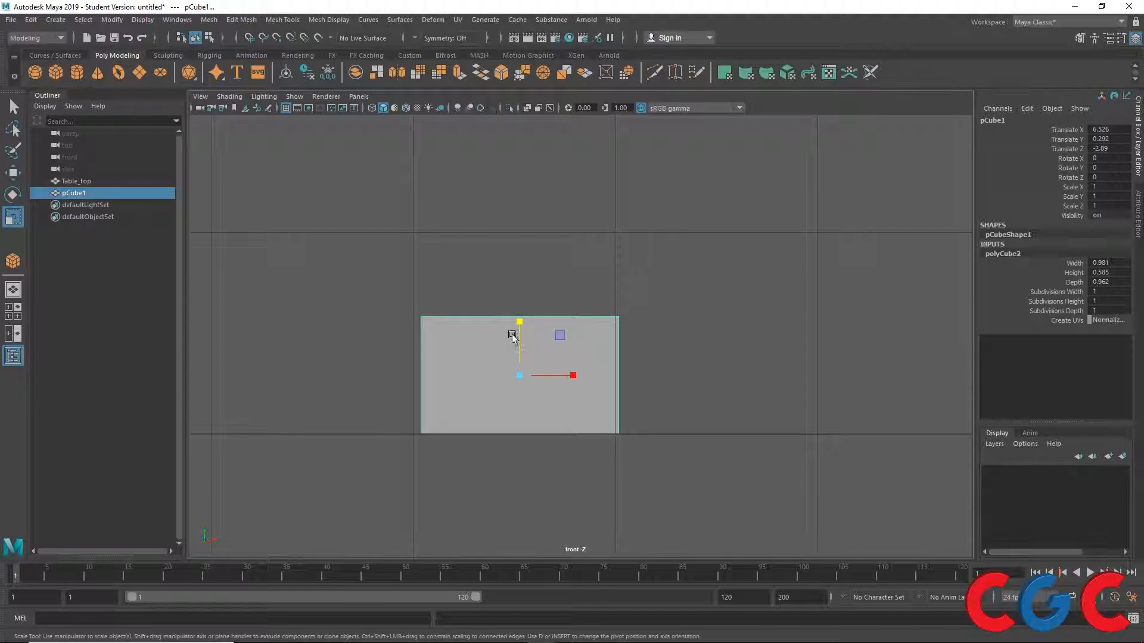
key(w)
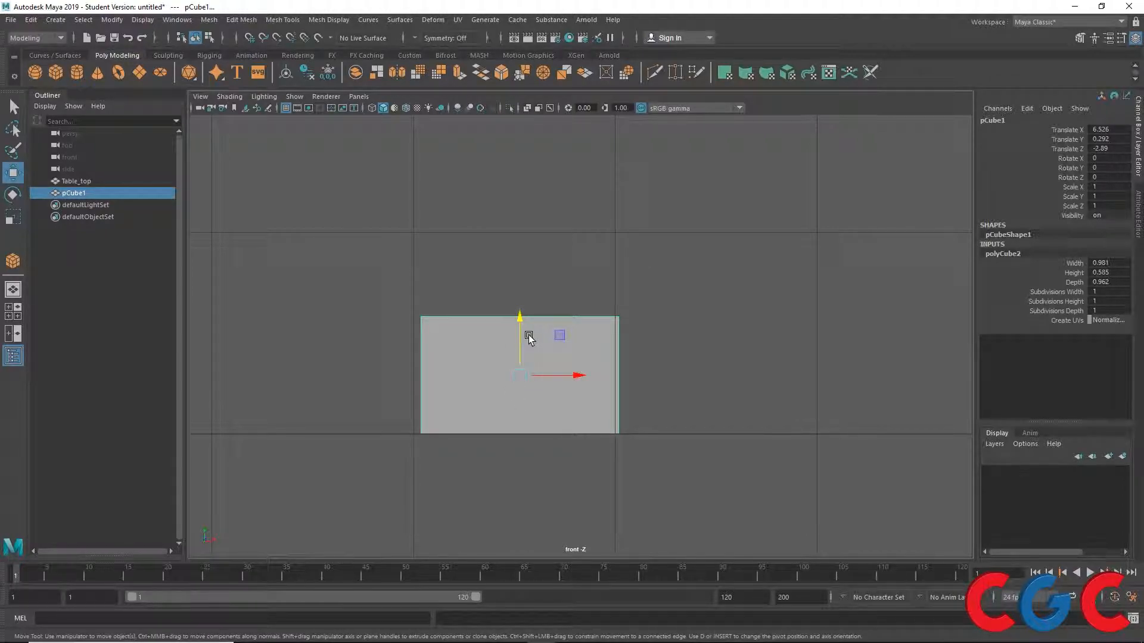
key(d)
drag(519, 316, 519, 378)
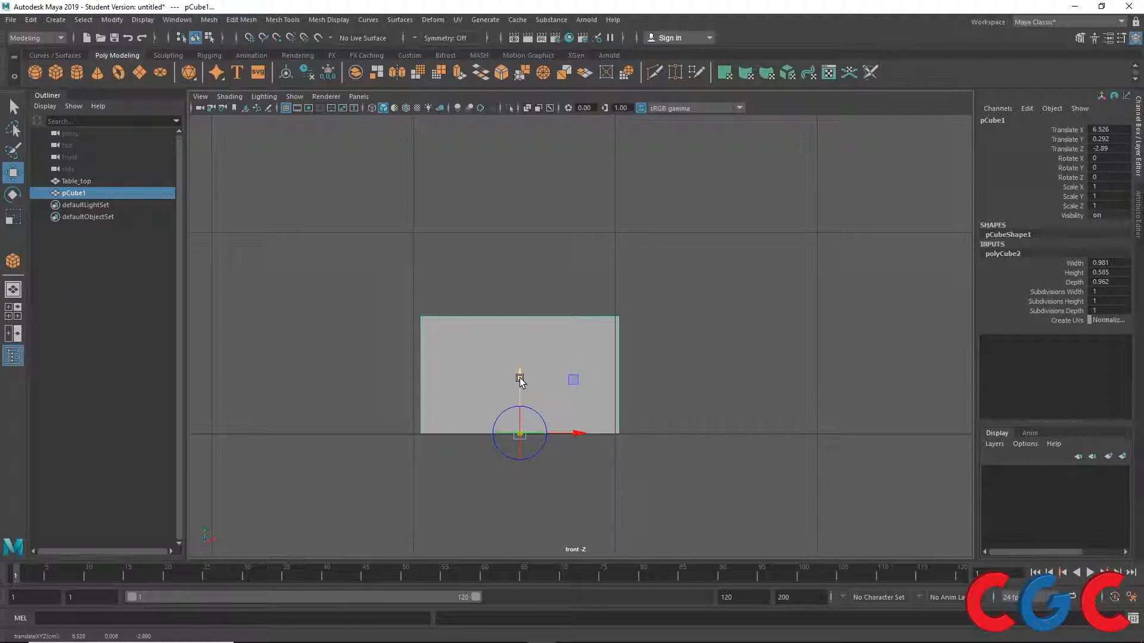
Scale the small cube along Y to about 14.012 so it reaches the underside of the table top, and check it in perspective.
scroll(520, 375, down, 6)
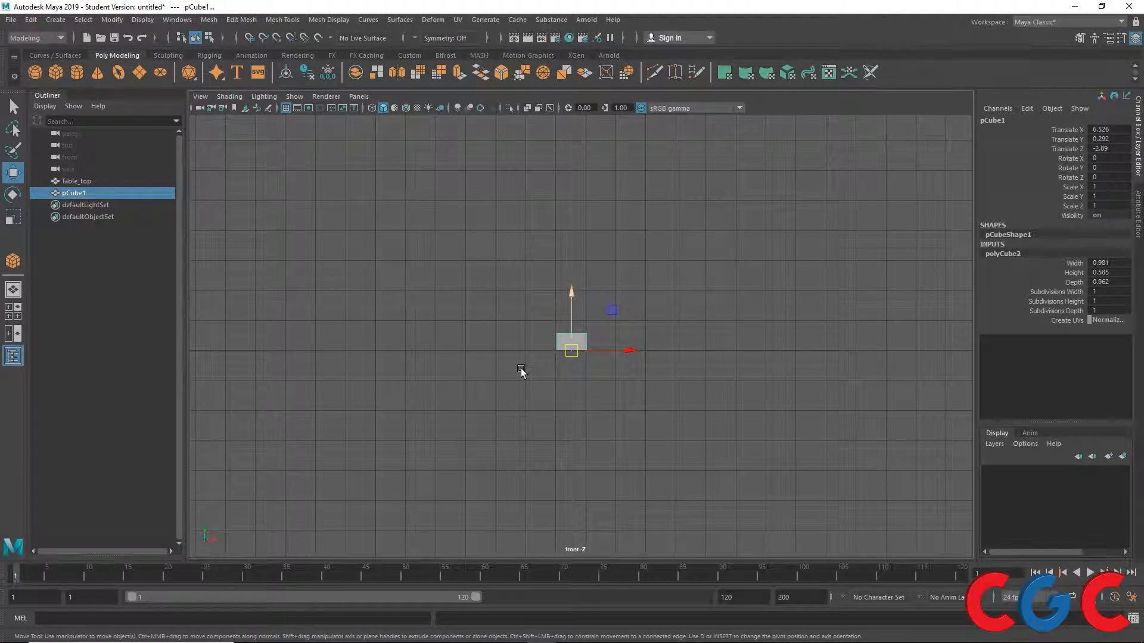
key(r)
alt+middle_drag(603, 260, 605, 348)
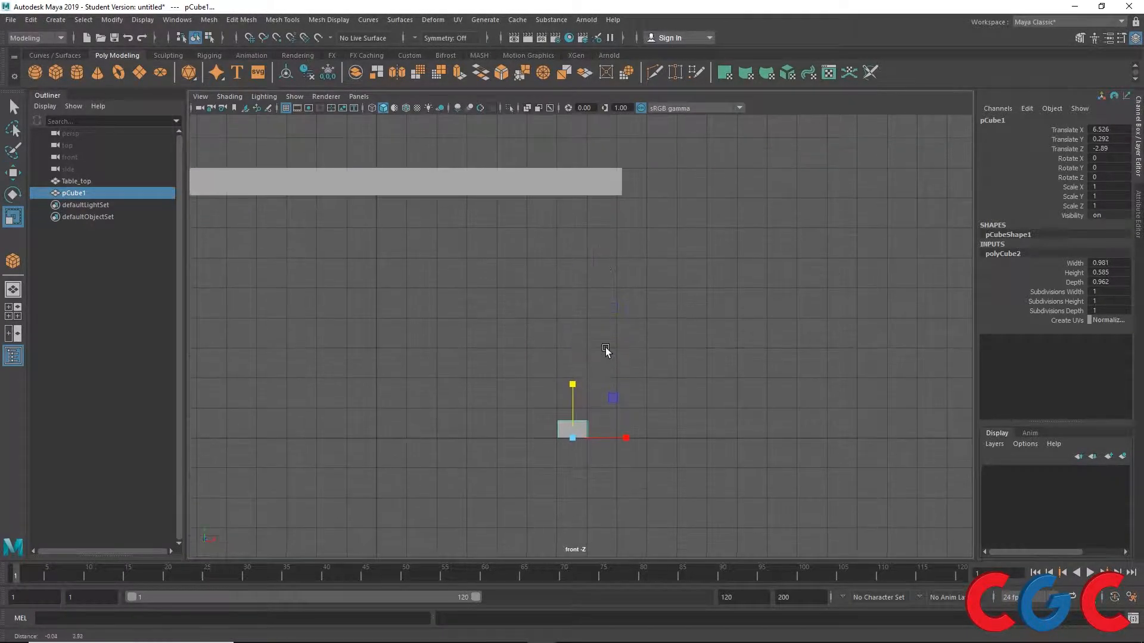
drag(573, 385, 581, 89)
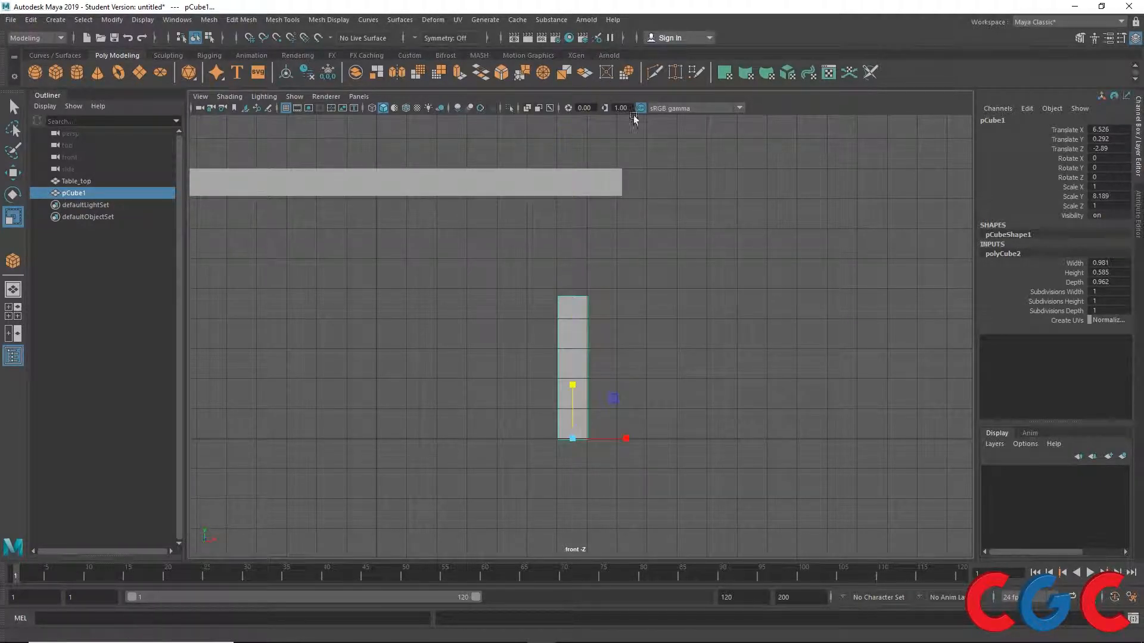
drag(578, 385, 579, 346)
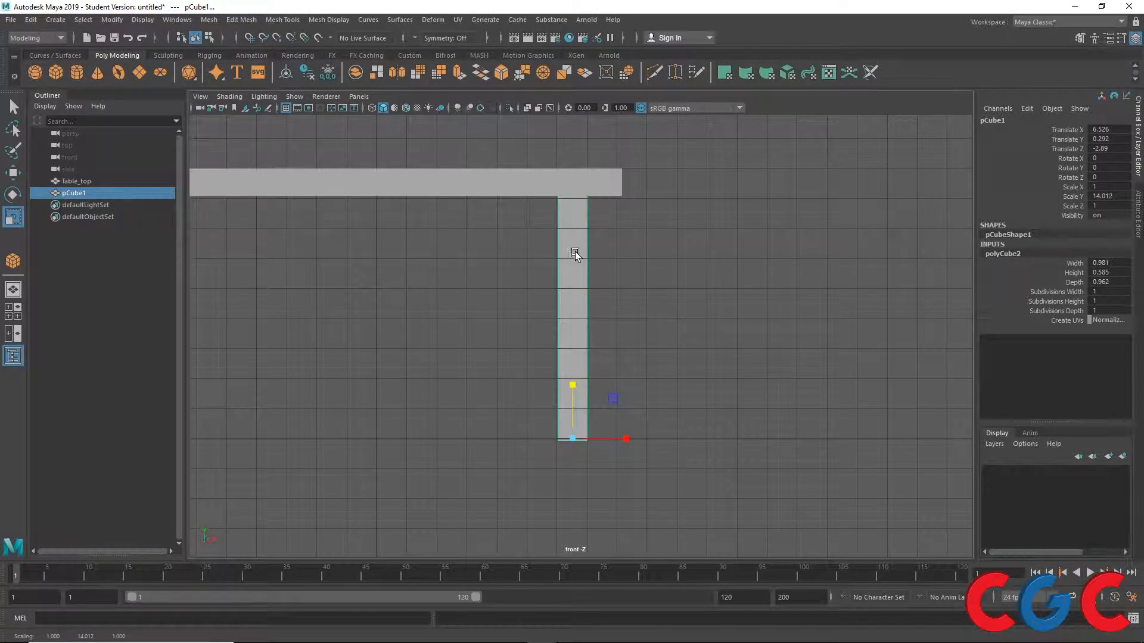
key(space)
key(space)
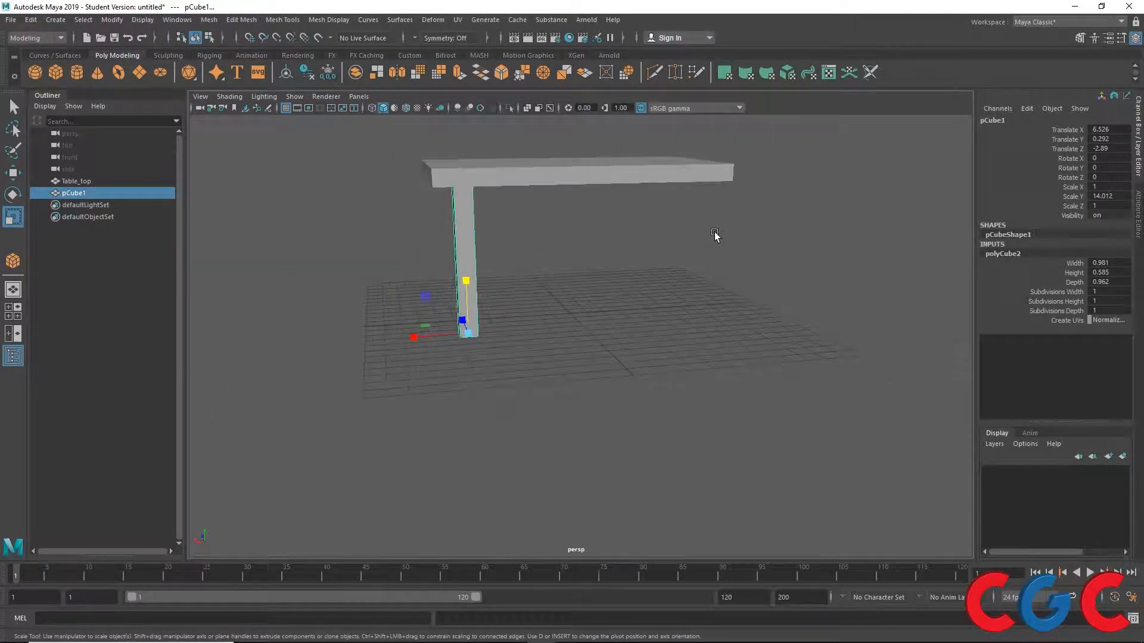
alt+drag(565, 274, 523, 295)
In the top view, rename the stretched cube as Table_leg_01.
key(space)
key(space)
key(w)
scroll(600, 249, up, 3)
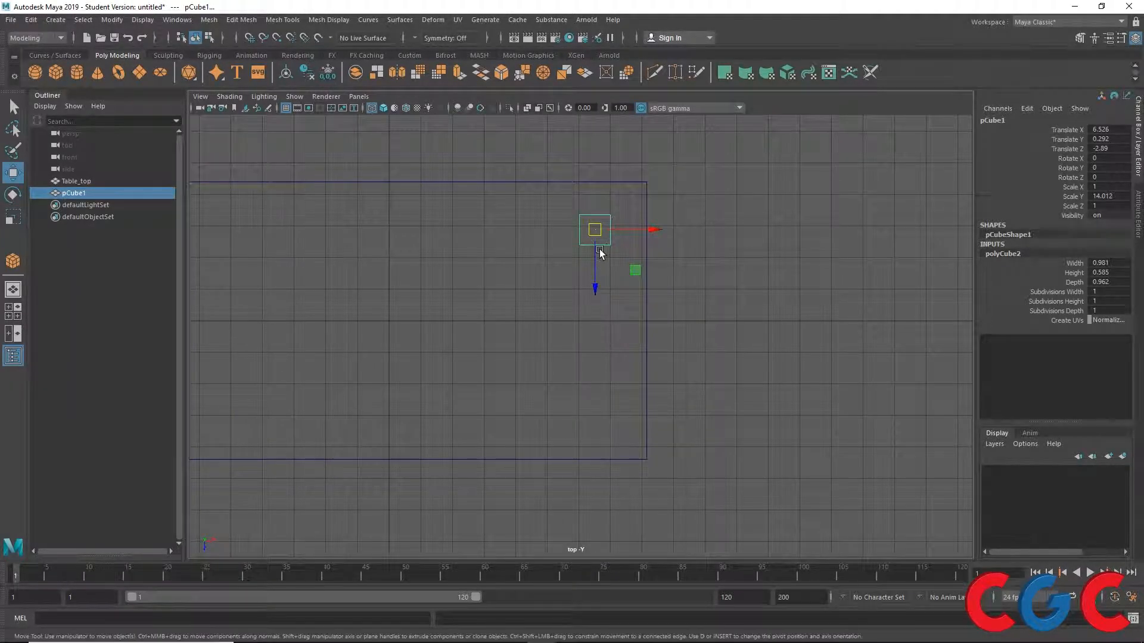
double_click(1009, 121)
text(Table l)
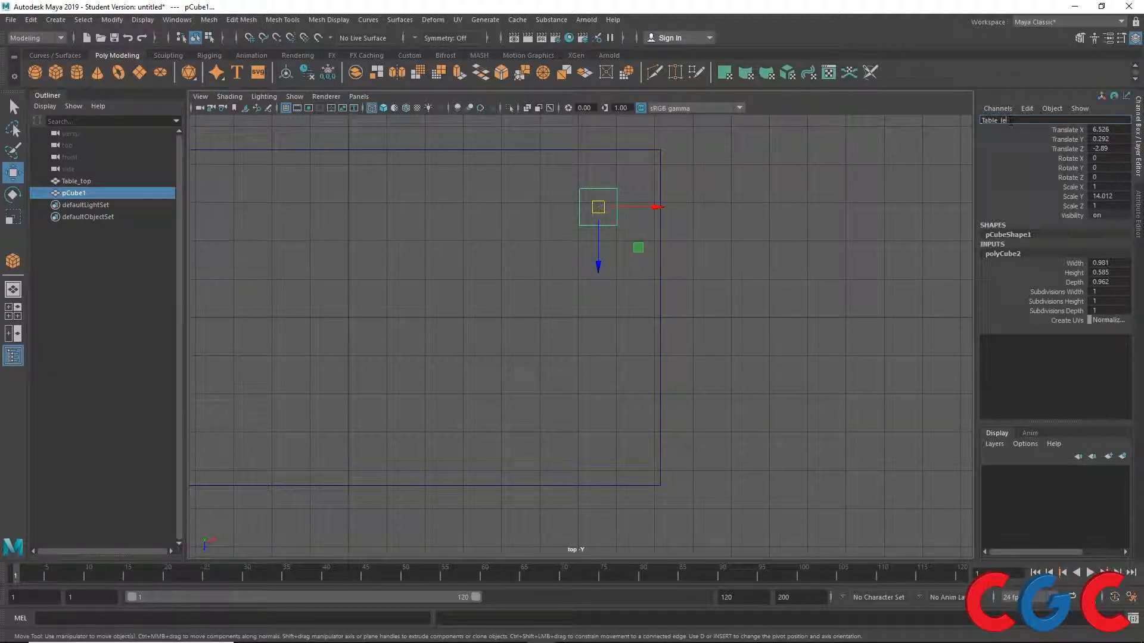
text(e_leg_01)
key(Return)
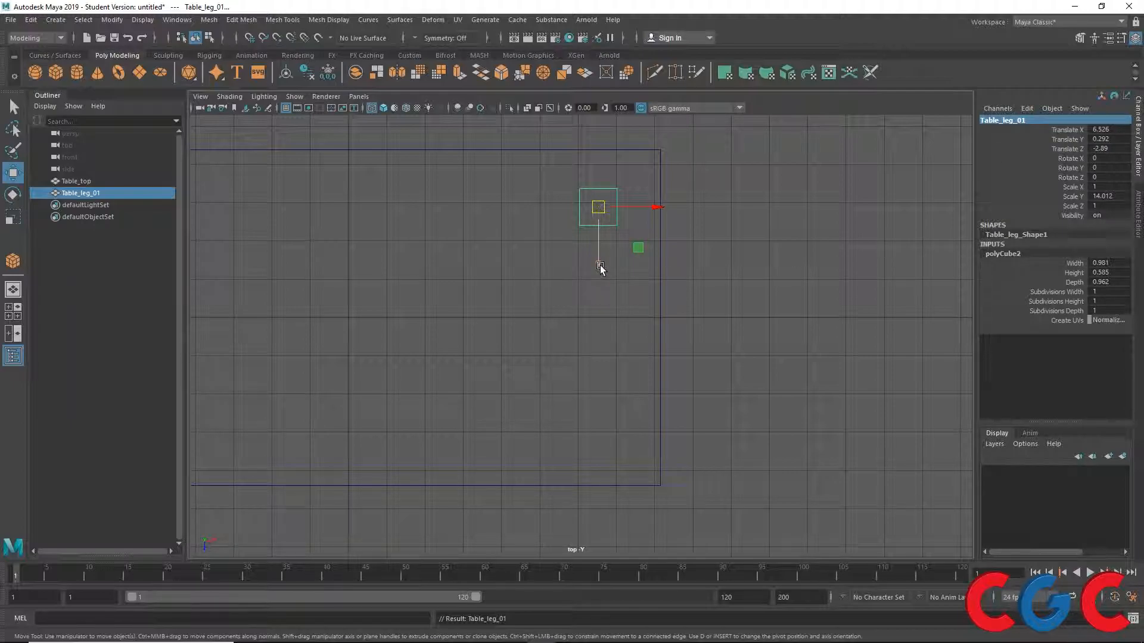
Duplicate the table leg and move the copy along Z to about 2.966, near the table top's opposite corner.
key(ctrl+d)
drag(599, 266, 603, 489)
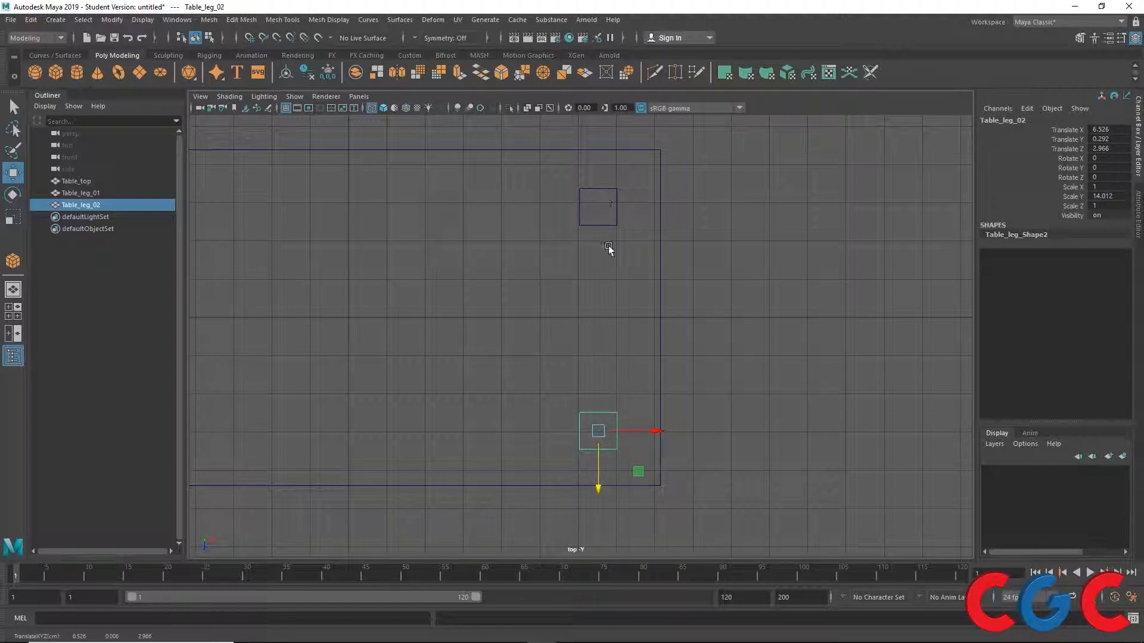
Duplicate both legs together, move the copies along X to about -6.465, and check the table in perspective.
alt+middle_drag(556, 298, 678, 223)
scroll(678, 224, down, 1)
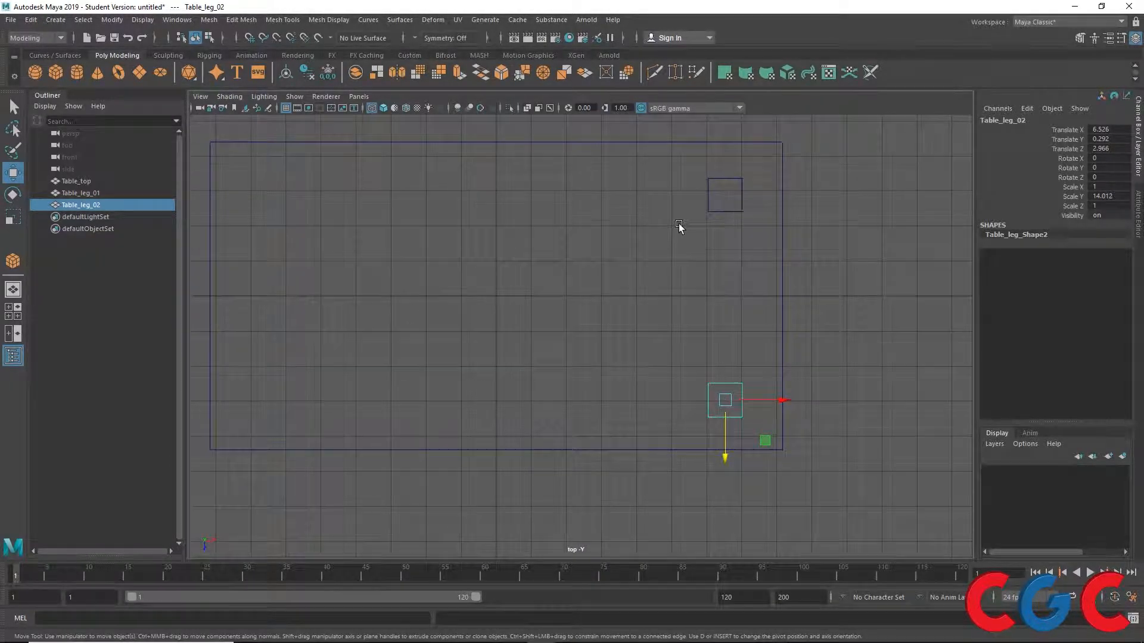
scroll(678, 223, down, 2)
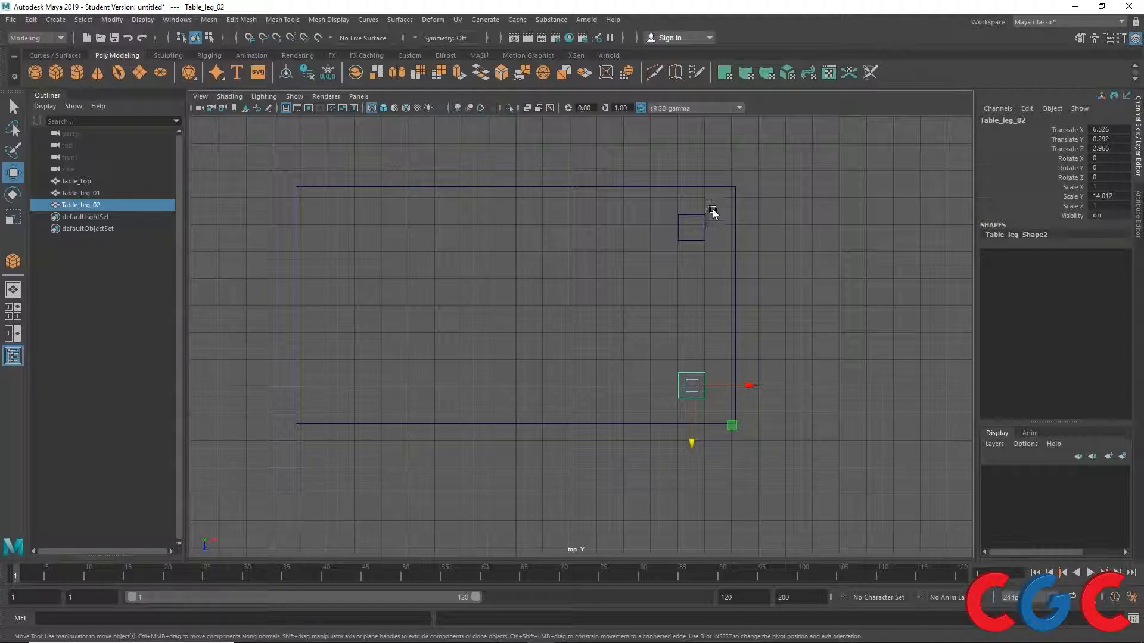
click(712, 212)
drag(705, 349, 658, 405)
drag(710, 211, 655, 393)
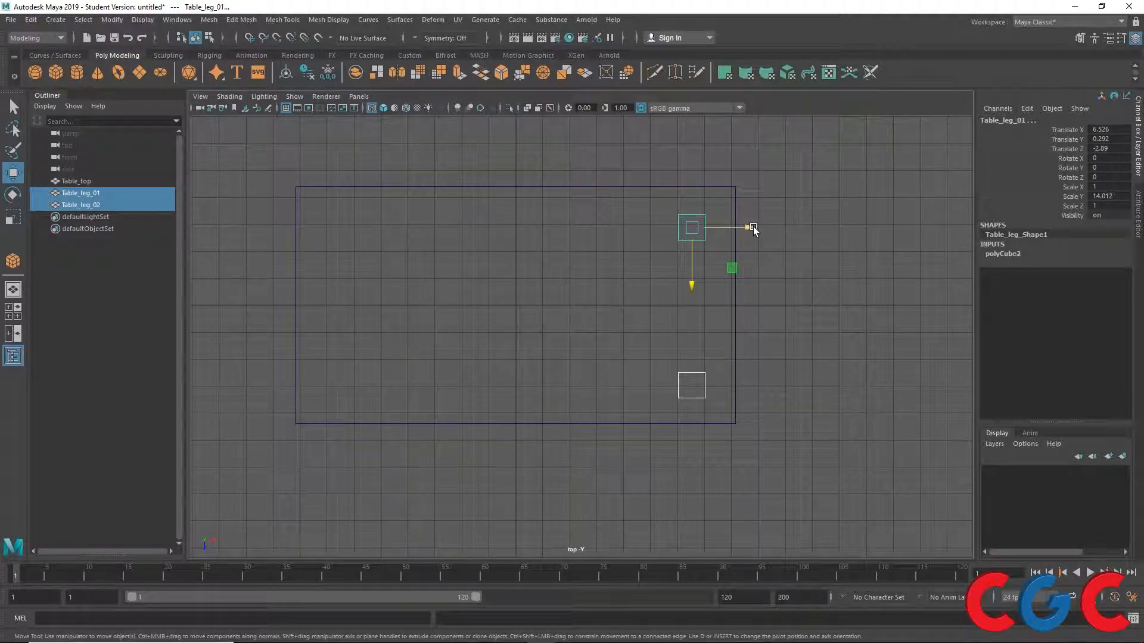
key(ctrl+d)
drag(753, 227, 403, 245)
key(space)
key(space)
alt+drag(577, 327, 868, 327)
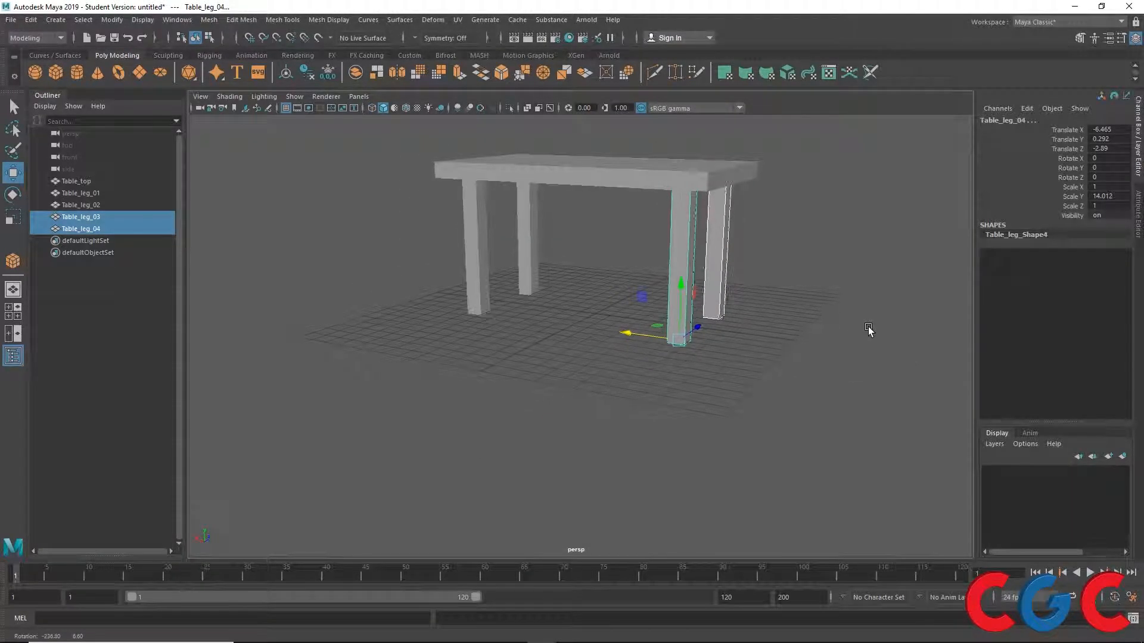
Examine the finished table from several angles in perspective, selecting its legs and its top.
drag(780, 231, 421, 400)
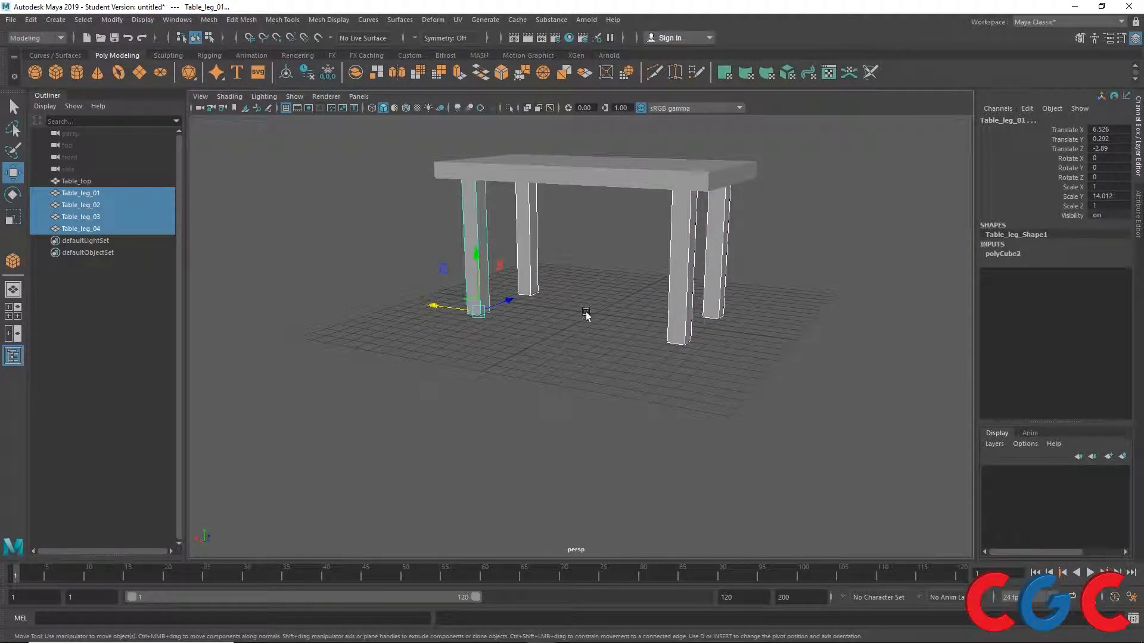
click(620, 170)
alt+drag(599, 271, 530, 294)
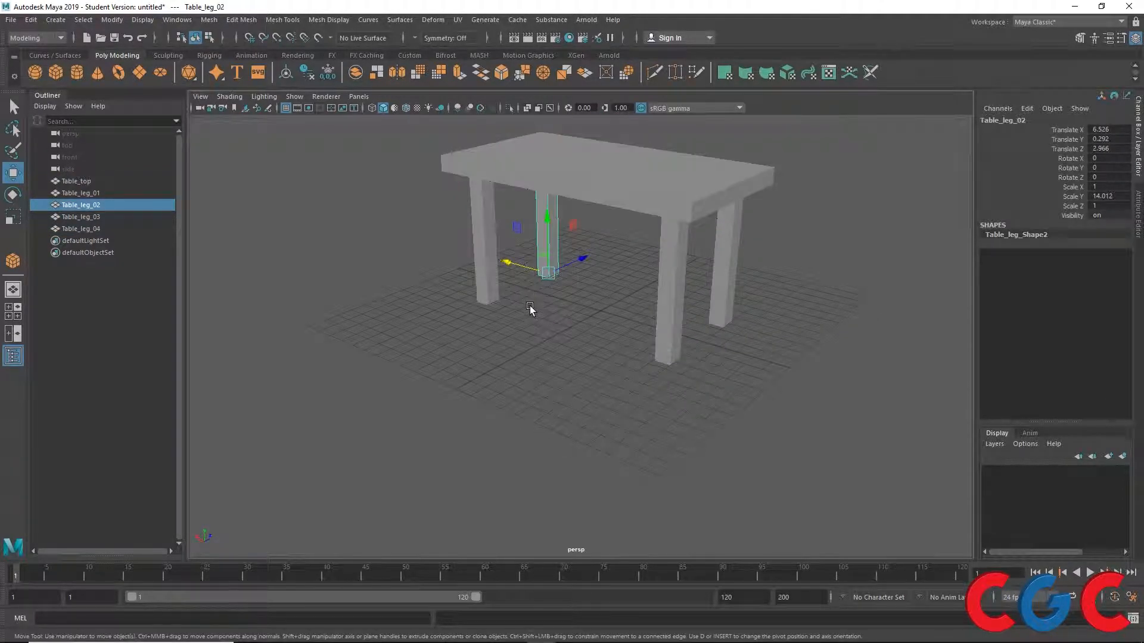
drag(634, 137, 578, 255)
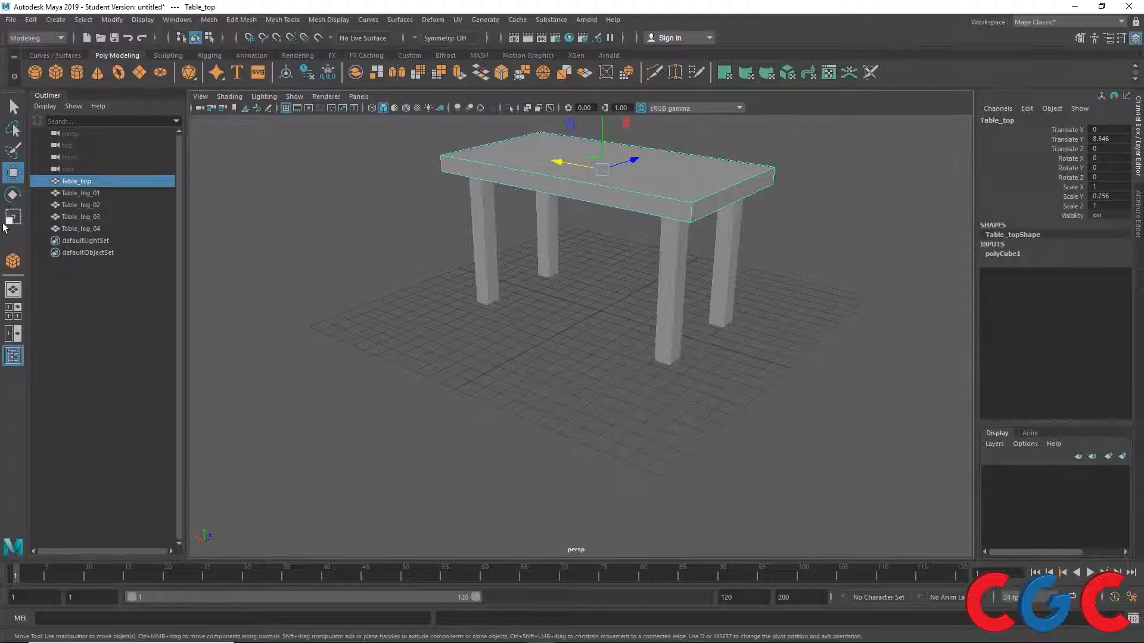
alt+drag(441, 334, 552, 212)
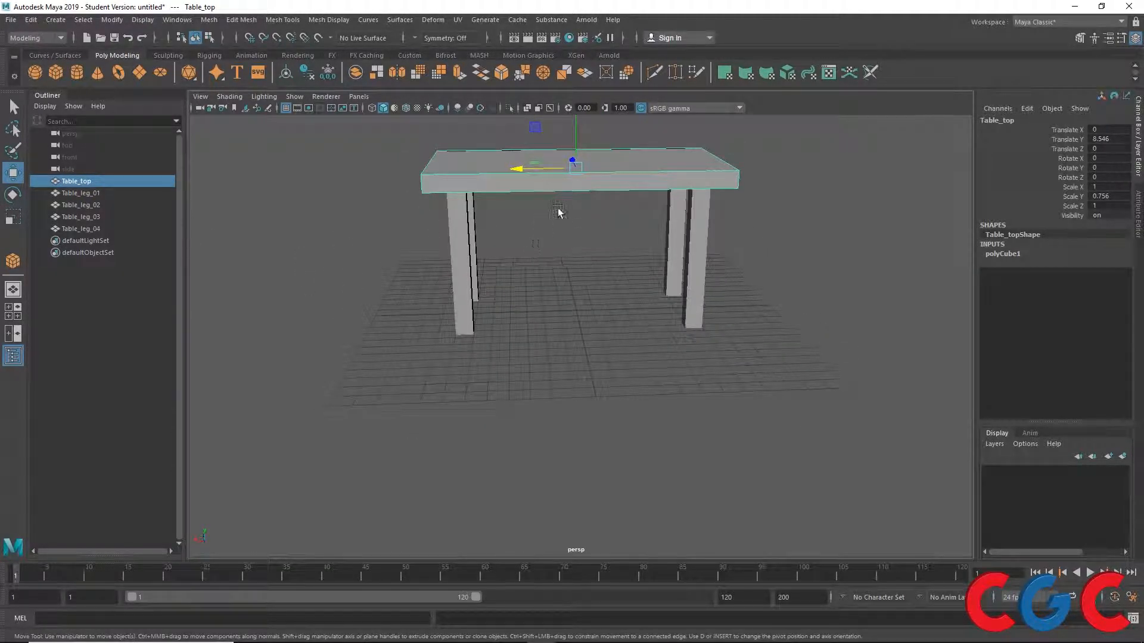
alt+drag(600, 274, 291, 189)
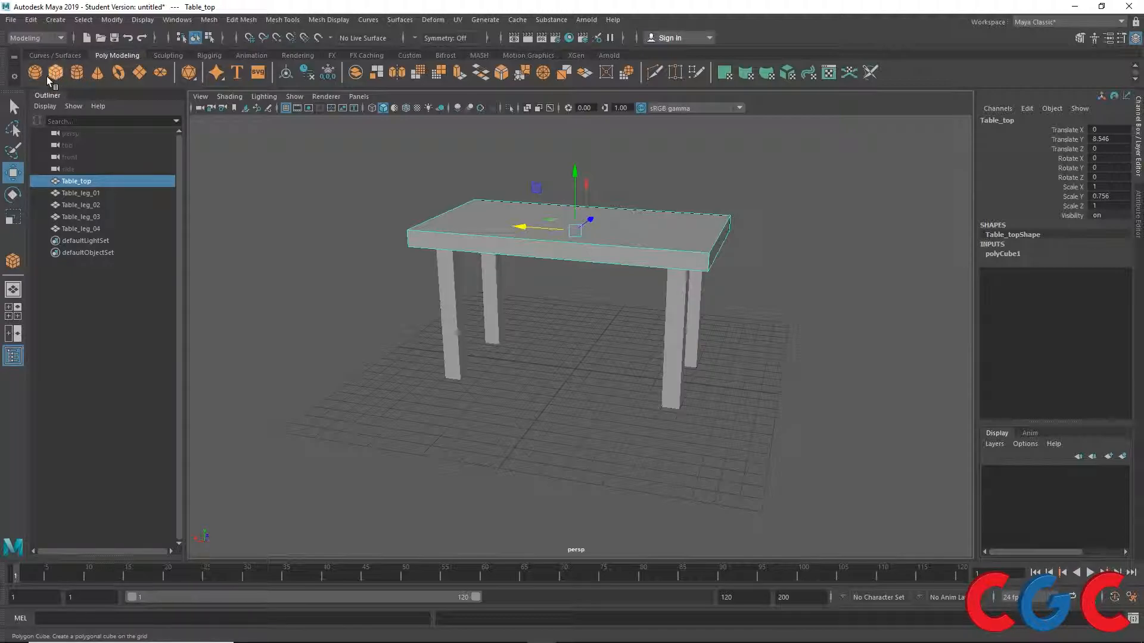
alt+drag(429, 396, 512, 362)
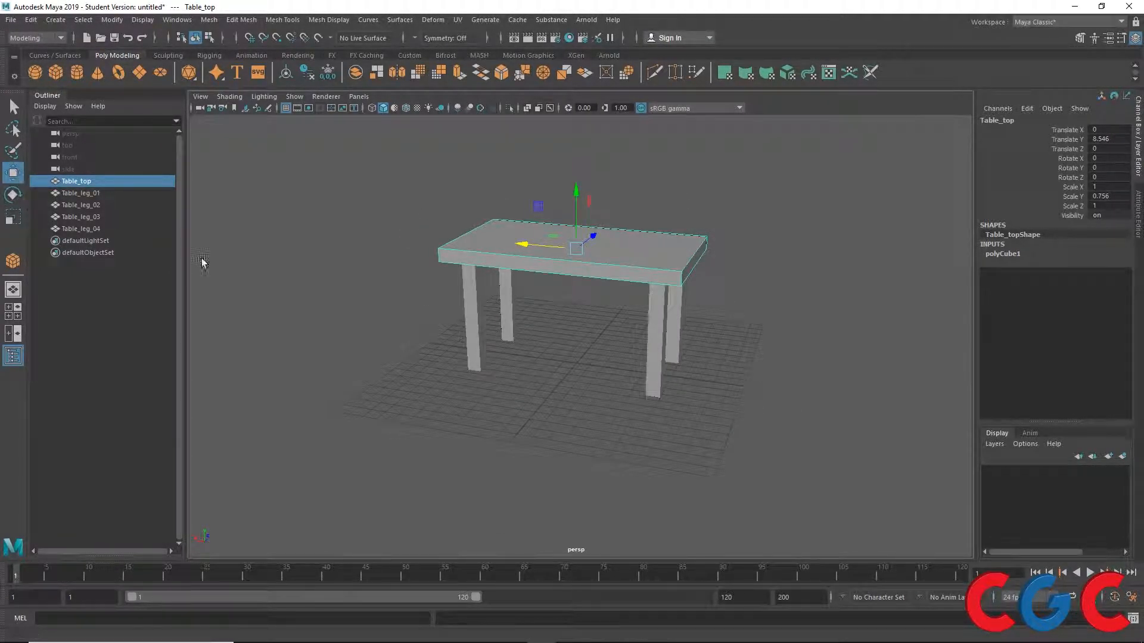
alt+drag(480, 317, 696, 310)
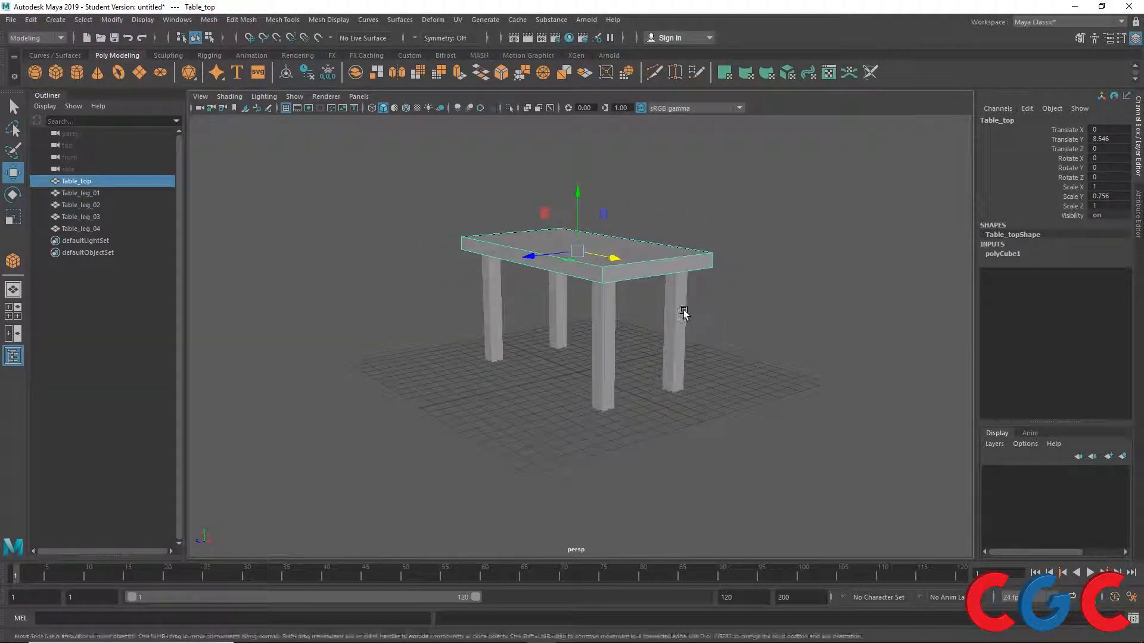
scroll(611, 328, up, 1)
scroll(610, 328, down, 4)
alt+drag(552, 344, 623, 352)
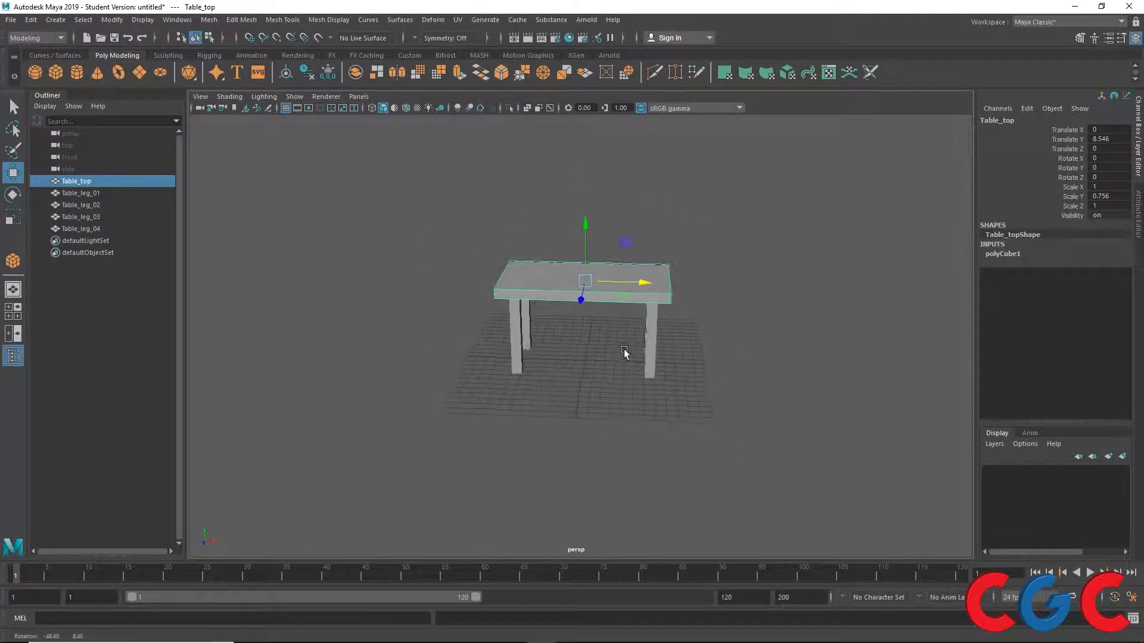
Open the Move Tool's settings, and switch to the Rotate Tool to view its settings.
double_click(16, 178)
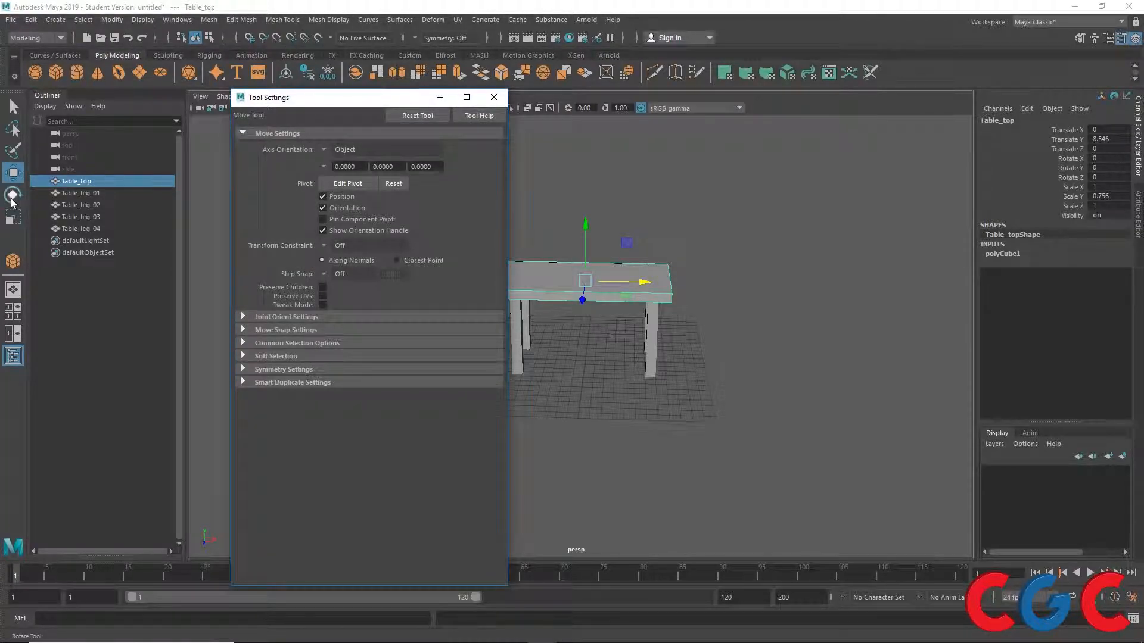
click(12, 195)
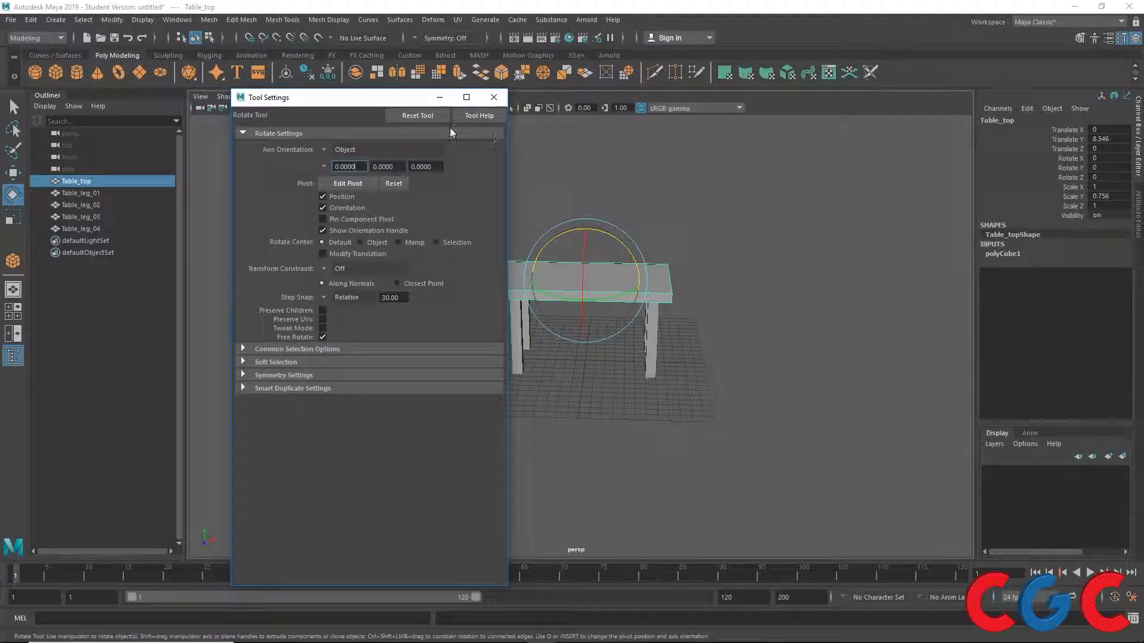
Reset the Rotate, Move and Scale tools to their default settings, closing each tool's settings once it is reset.
click(426, 117)
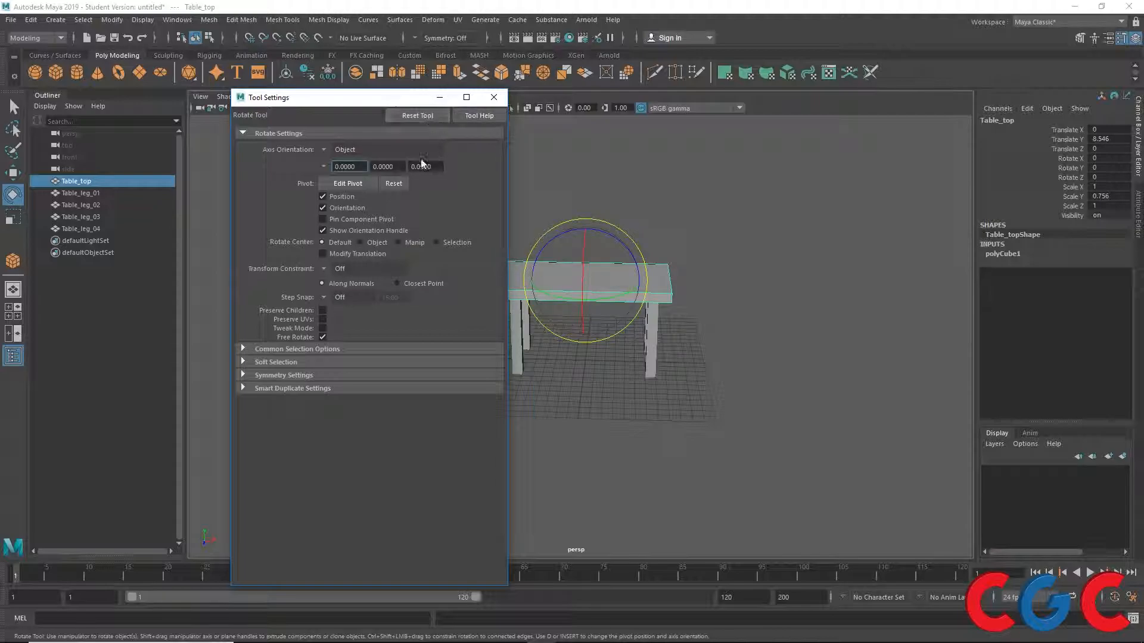
click(493, 98)
double_click(12, 173)
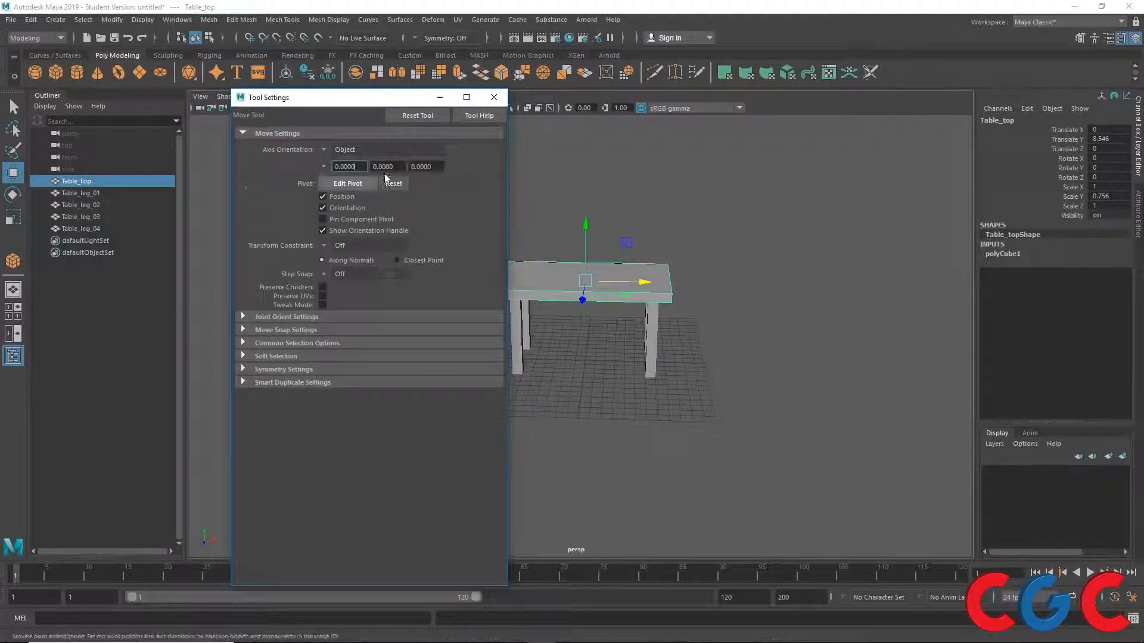
click(427, 116)
click(494, 98)
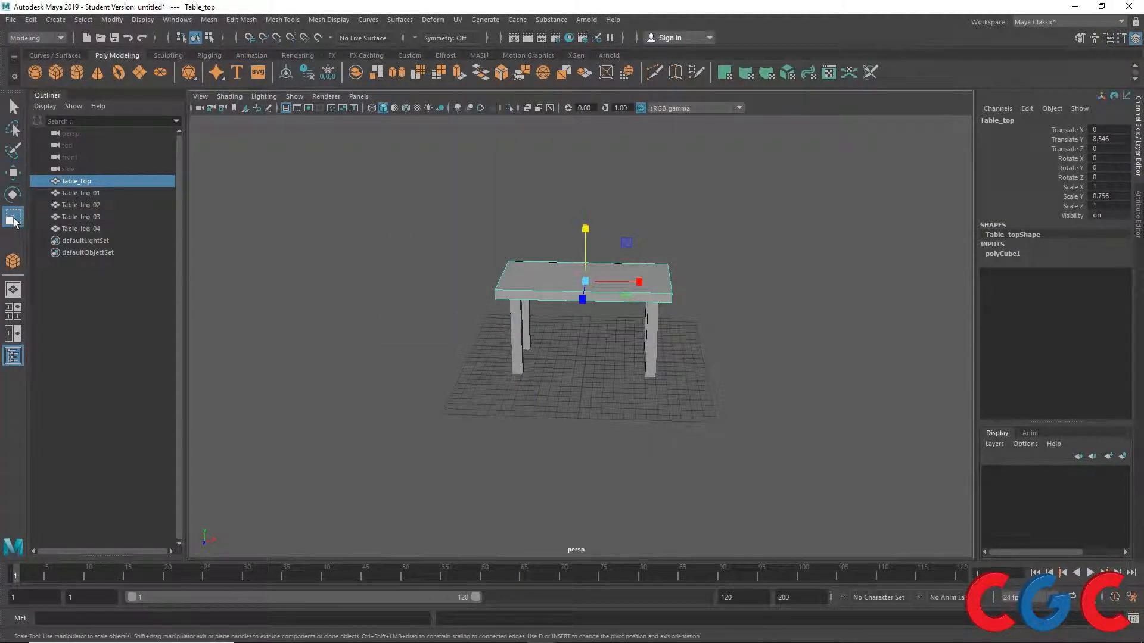
double_click(13, 218)
click(410, 115)
click(493, 98)
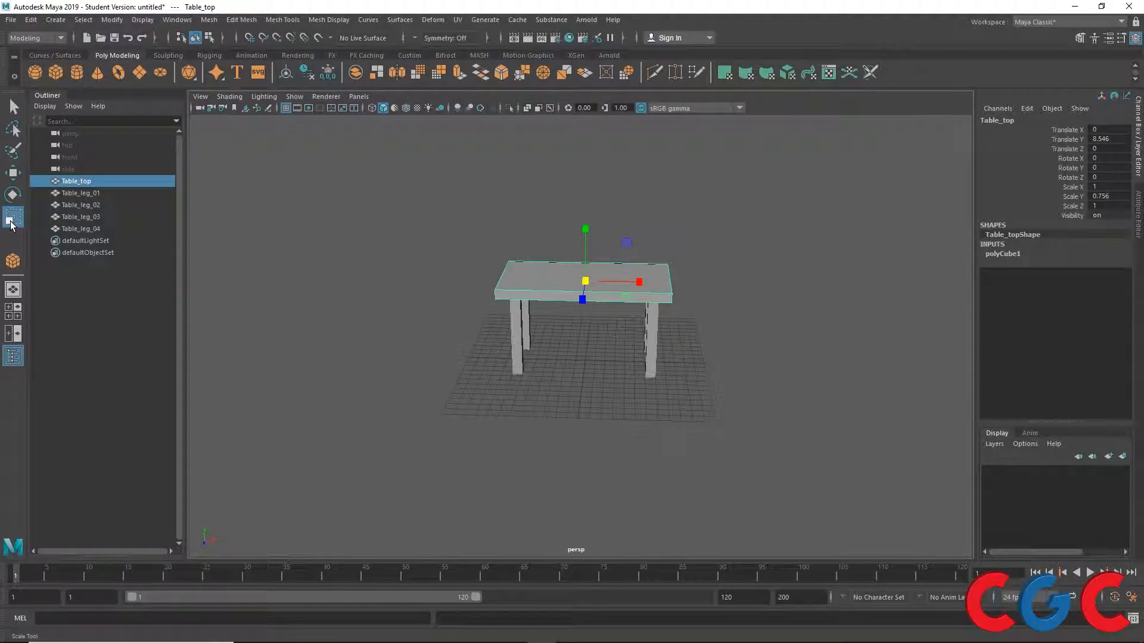
click(170, 22)
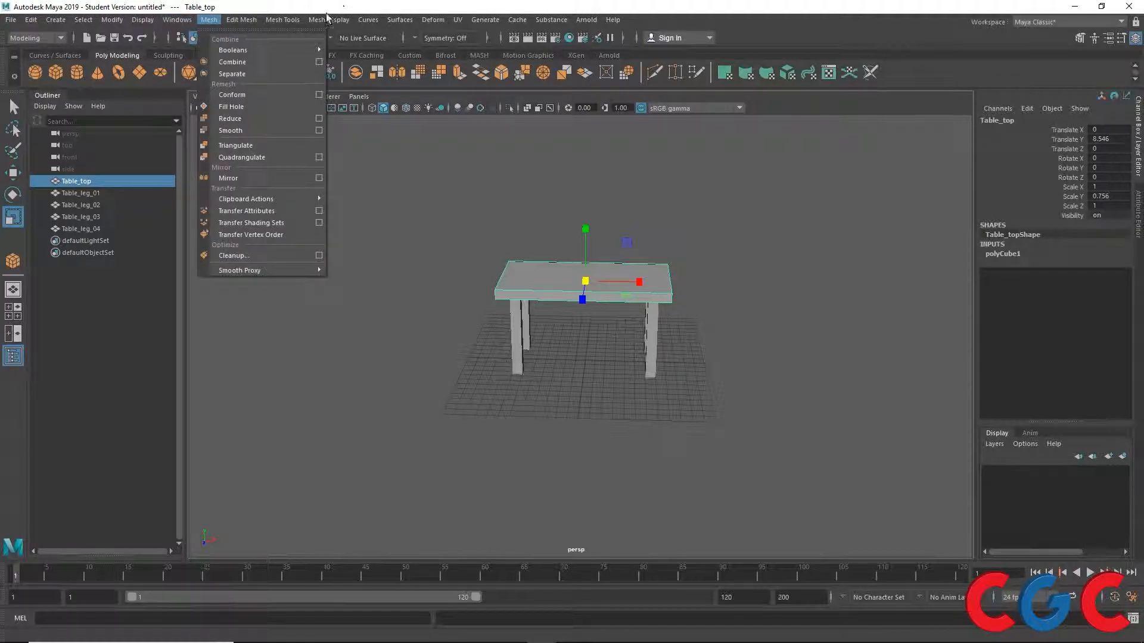
click(352, 84)
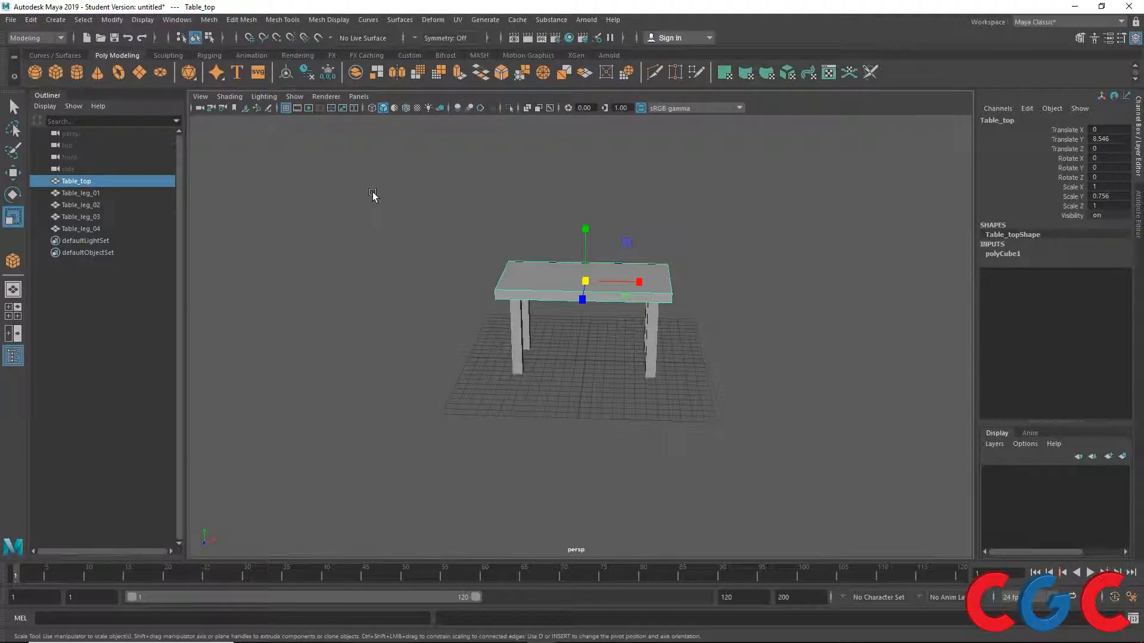
Select all four table legs together, from Table_leg_01 to Table_leg_04, to review the parts of the table.
alt+drag(614, 387, 324, 323)
click(99, 193)
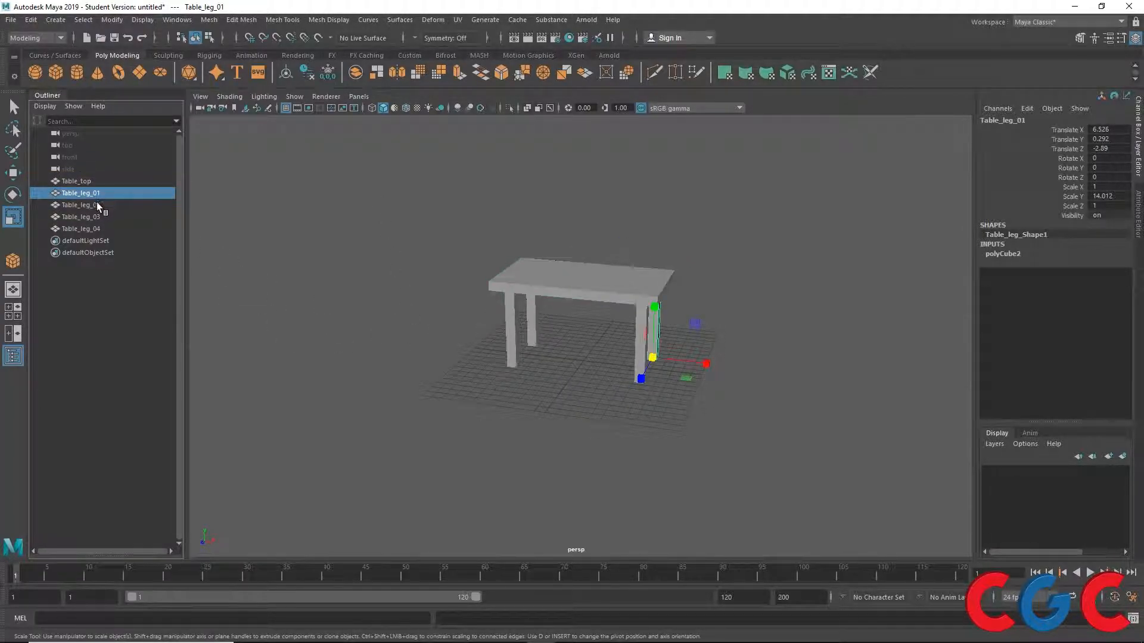
shift+click(96, 205)
shift+click(91, 217)
shift+click(91, 228)
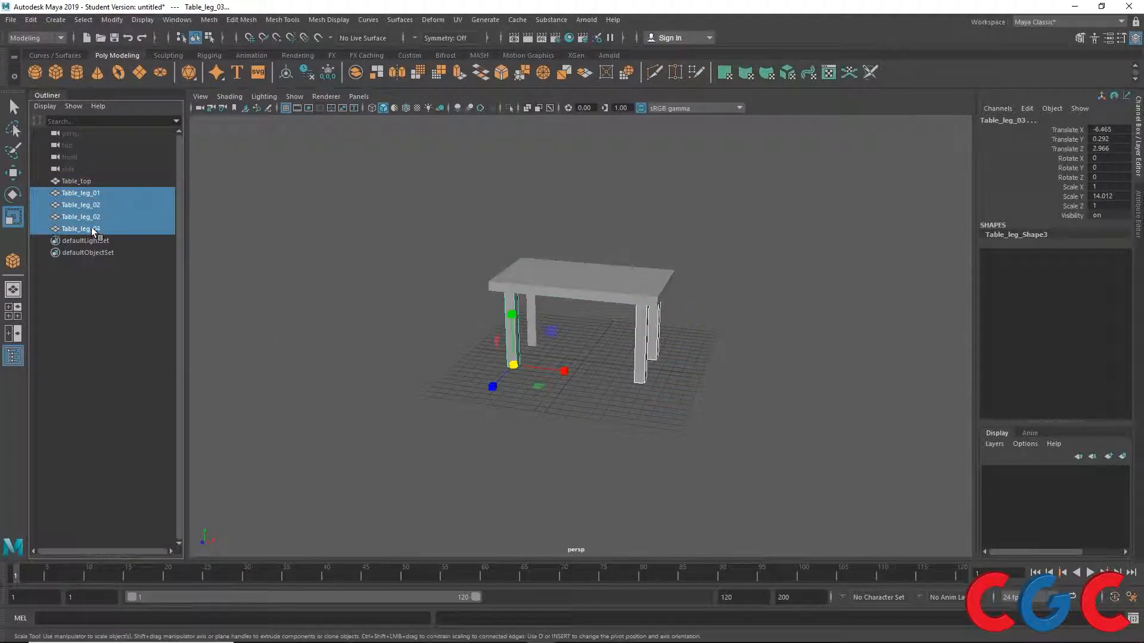
Select Table_top and inspect the whole table up close from the opposite side and from above.
click(78, 181)
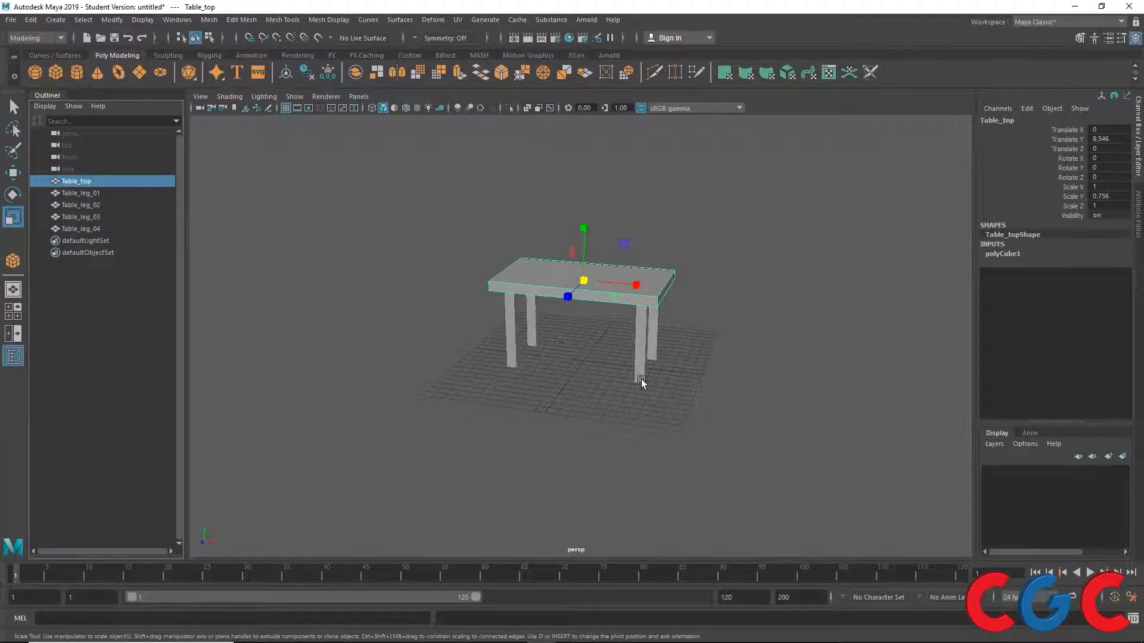
alt+drag(647, 382, 708, 368)
alt+drag(607, 314, 581, 334)
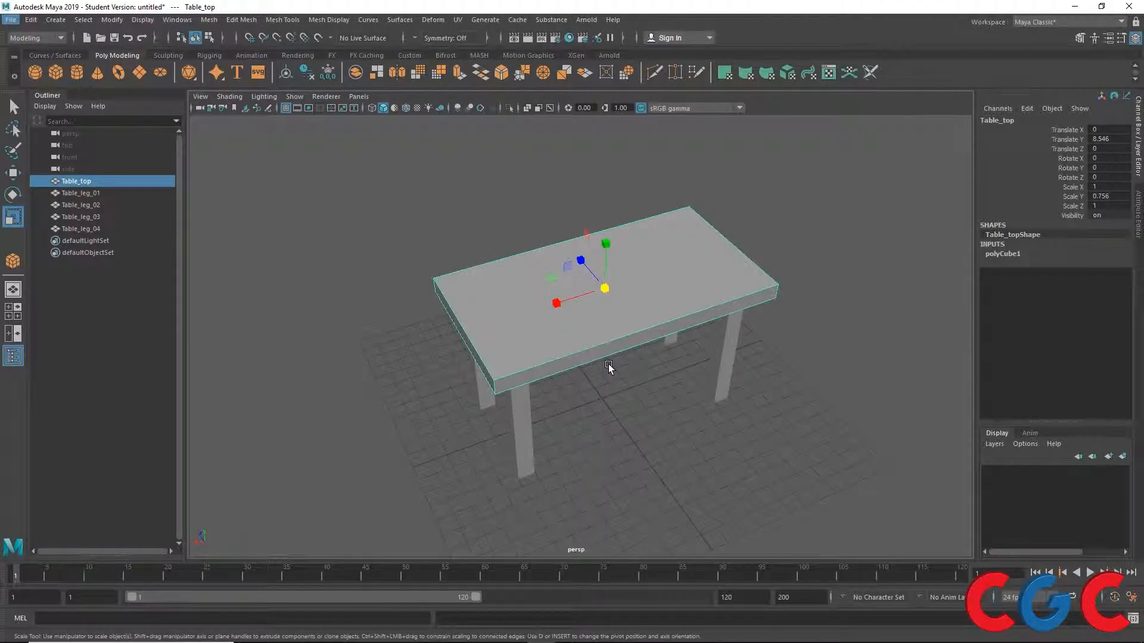
mouse_move(632, 400)
alt+mouse_down()
mouse_move(628, 388)
mouse_move(642, 386)
alt+mouse_up()
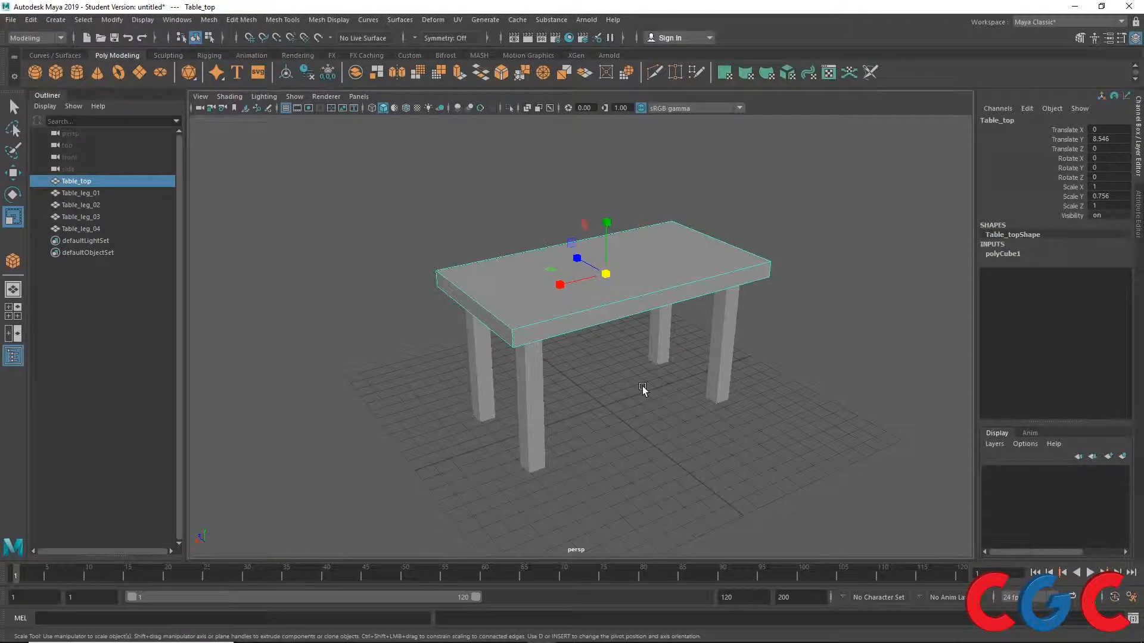